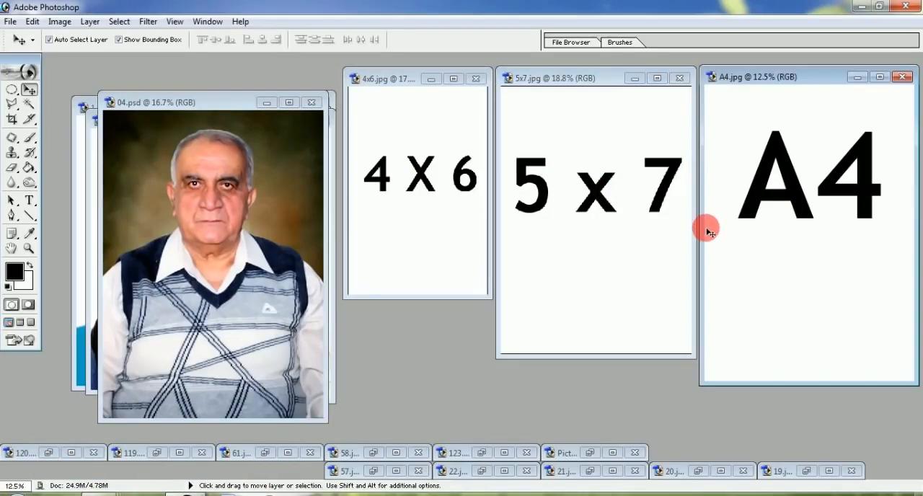
{"action": "left_click_drag", "start_coordinate": [394, 121], "coordinate": [451, 206]}
{"action": "left_click_drag", "start_coordinate": [448, 113], "coordinate": [397, 232]}
{"action": "left_click_drag", "start_coordinate": [585, 136], "coordinate": [653, 321]}
{"action": "left_click_drag", "start_coordinate": [638, 144], "coordinate": [611, 278]}
{"action": "left_click_drag", "start_coordinate": [759, 160], "coordinate": [818, 261]}
{"action": "left_click_drag", "start_coordinate": [814, 149], "coordinate": [774, 266]}
{"action": "mouse_move", "coordinate": [405, 123]}
{"action": "left_mouse_down"}
{"action": "mouse_move", "coordinate": [814, 124]}
{"action": "mouse_move", "coordinate": [462, 264]}
{"action": "mouse_move", "coordinate": [381, 122]}
{"action": "mouse_move", "coordinate": [853, 273]}
{"action": "left_mouse_up"}
{"action": "left_click_drag", "start_coordinate": [804, 108], "coordinate": [449, 324]}
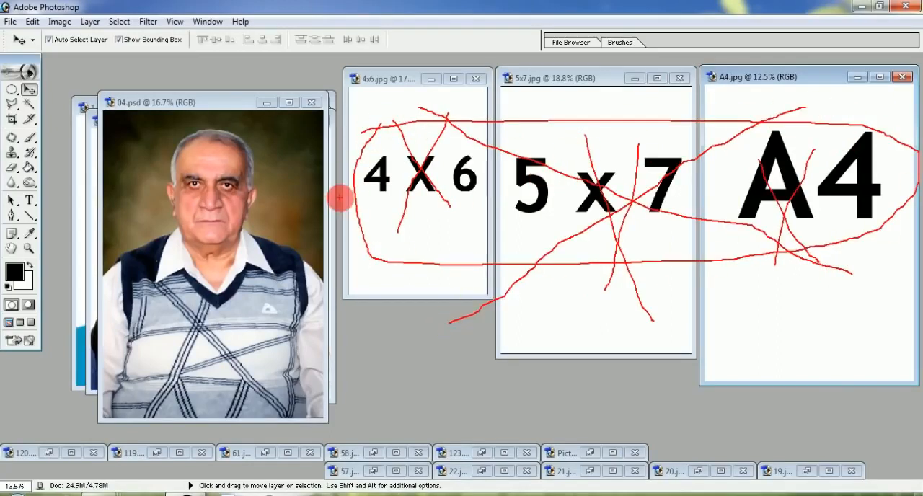
{"action": "key", "text": "Escape"}
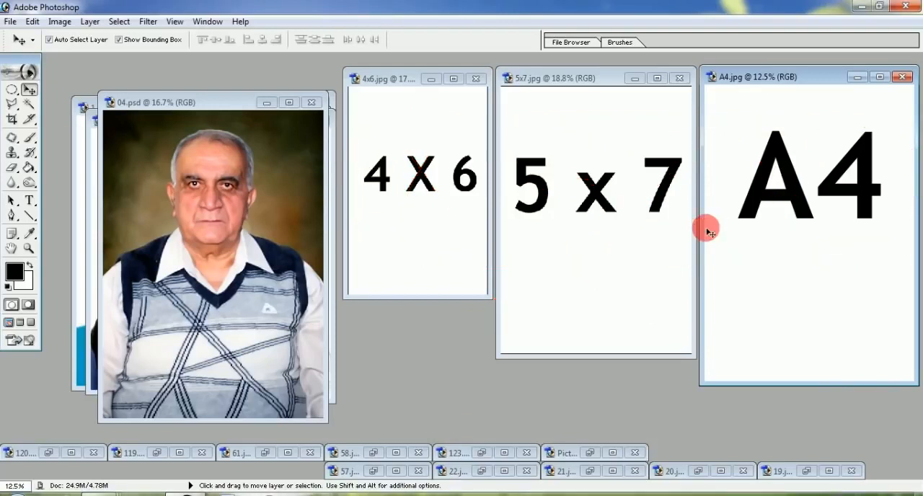
Close the A4.jpg, 5x7.jpg and 4x6.jpg documents
{"action": "left_click", "coordinate": [902, 77]}
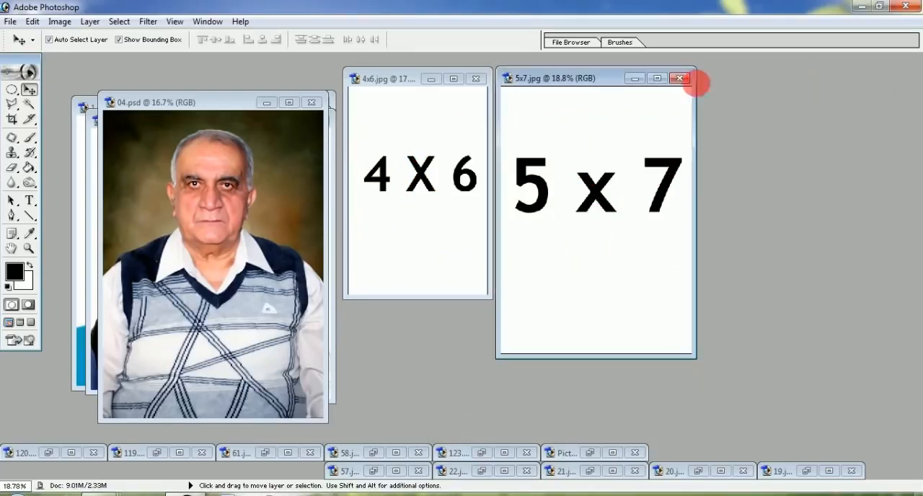
{"action": "left_click", "coordinate": [679, 78]}
{"action": "left_click", "coordinate": [477, 79]}
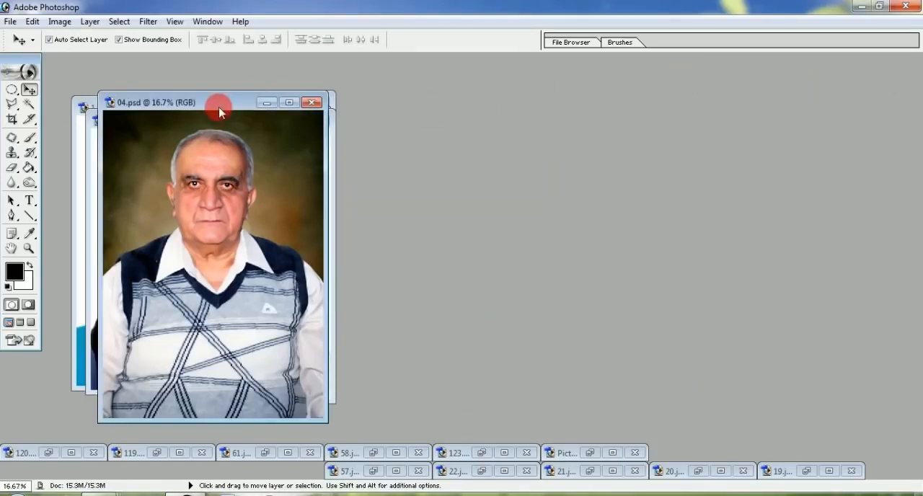
Open the 4x6 image from Local Disk (D:) and arrange the windows so 05.jpg and the 4x6 page are both accessible
{"action": "double_click", "coordinate": [336, 342]}
{"action": "left_click", "coordinate": [708, 290]}
{"action": "left_click", "coordinate": [708, 291]}
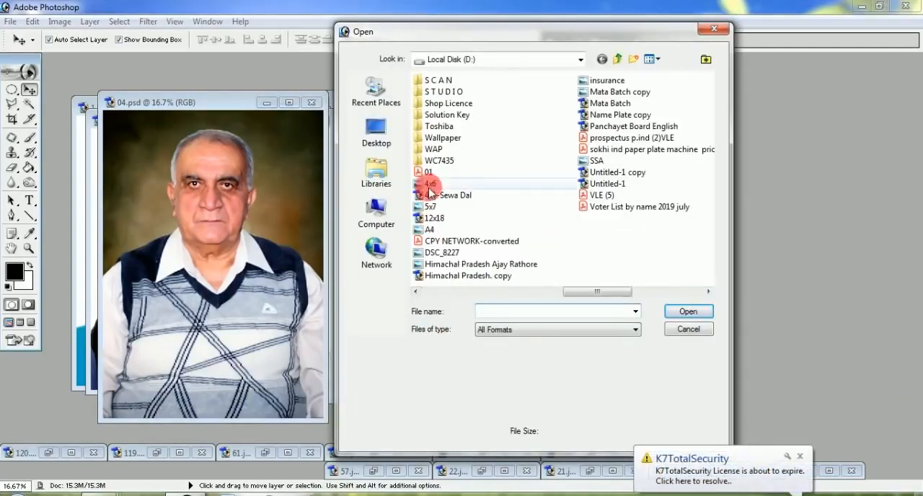
{"action": "double_click", "coordinate": [426, 180]}
{"action": "left_click_drag", "start_coordinate": [210, 158], "coordinate": [781, 94]}
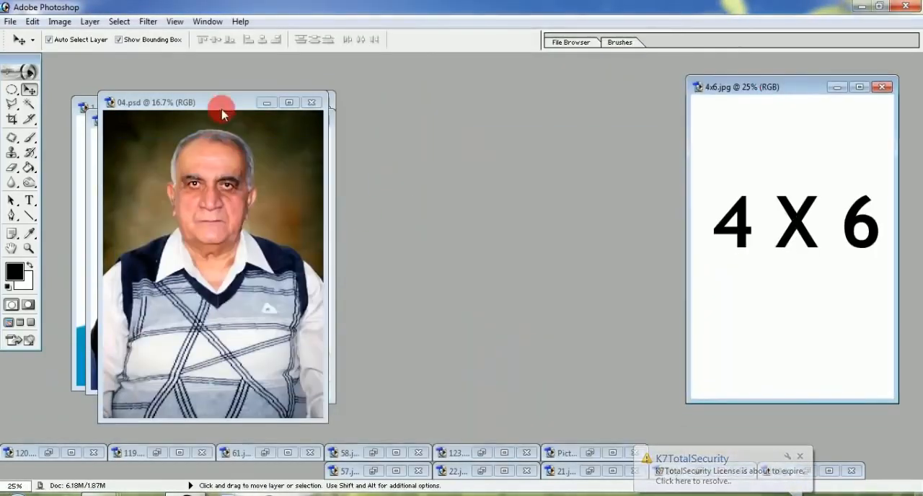
{"action": "left_click_drag", "start_coordinate": [218, 106], "coordinate": [464, 68]}
{"action": "left_click_drag", "start_coordinate": [189, 94], "coordinate": [220, 107]}
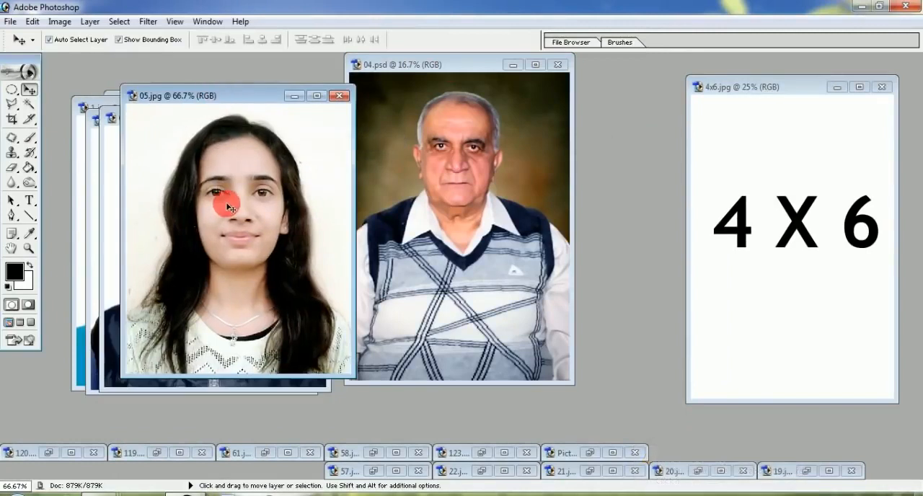
Copy the 05.jpg photo onto the 4x6 page and position it near the page's upper-left corner
{"action": "left_click_drag", "start_coordinate": [672, 198], "coordinate": [750, 144]}
{"action": "left_click_drag", "start_coordinate": [775, 85], "coordinate": [523, 87]}
{"action": "double_click", "coordinate": [441, 88]}
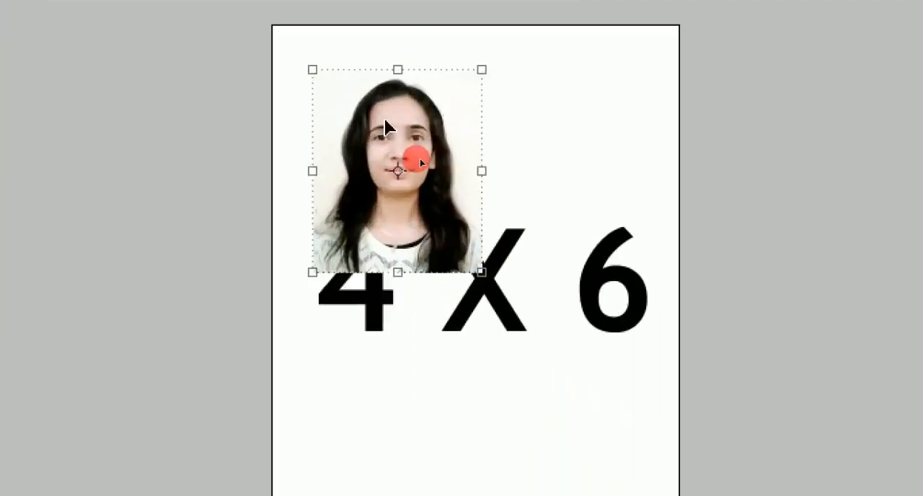
{"action": "mouse_move", "coordinate": [421, 162]}
{"action": "left_mouse_down"}
{"action": "mouse_move", "coordinate": [397, 151]}
{"action": "mouse_move", "coordinate": [412, 145]}
{"action": "mouse_move", "coordinate": [431, 173]}
{"action": "left_mouse_up"}
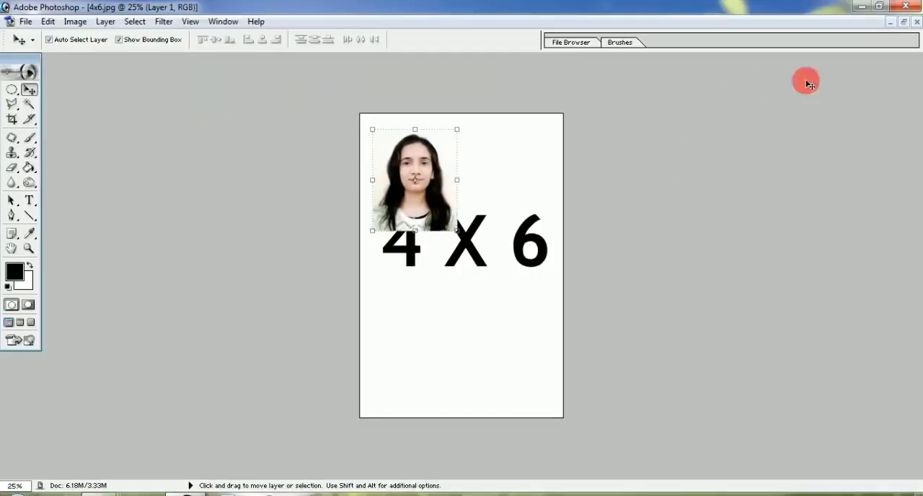
Switch to 05.jpg, select its entire canvas and open the Stroke settings for it
{"action": "left_click", "coordinate": [904, 23]}
{"action": "left_click_drag", "start_coordinate": [443, 96], "coordinate": [736, 119]}
{"action": "left_click_drag", "start_coordinate": [199, 101], "coordinate": [244, 108]}
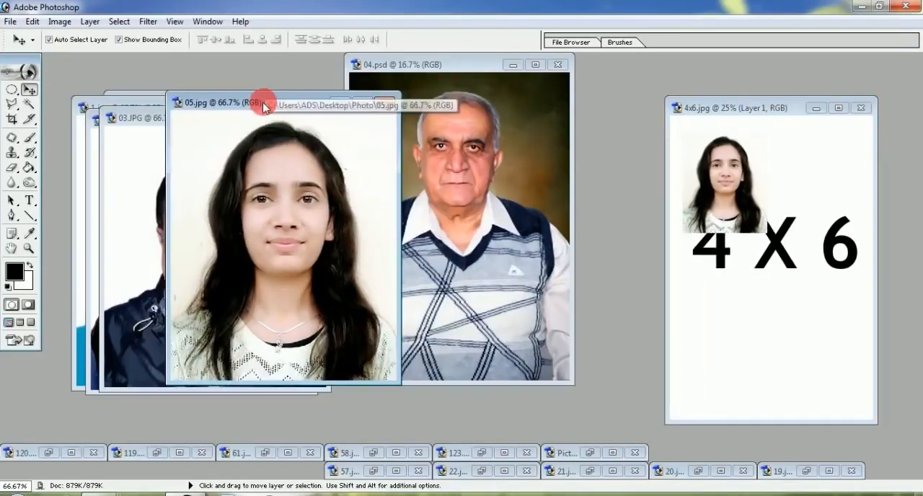
{"action": "left_click", "coordinate": [362, 103]}
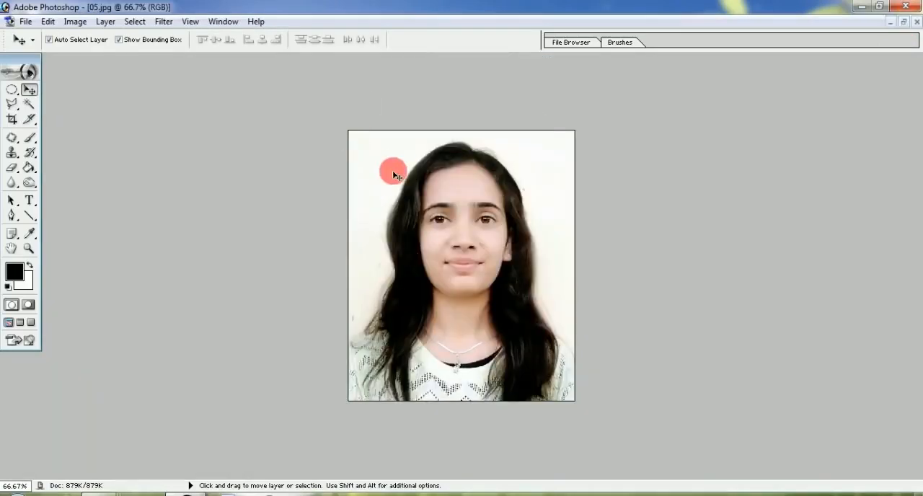
{"action": "key", "text": "ctrl+0"}
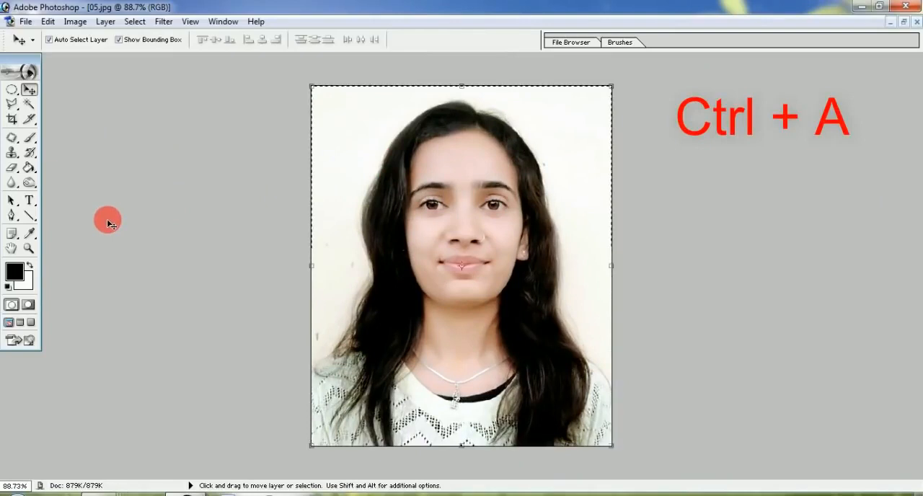
{"action": "key", "text": "ctrl+a"}
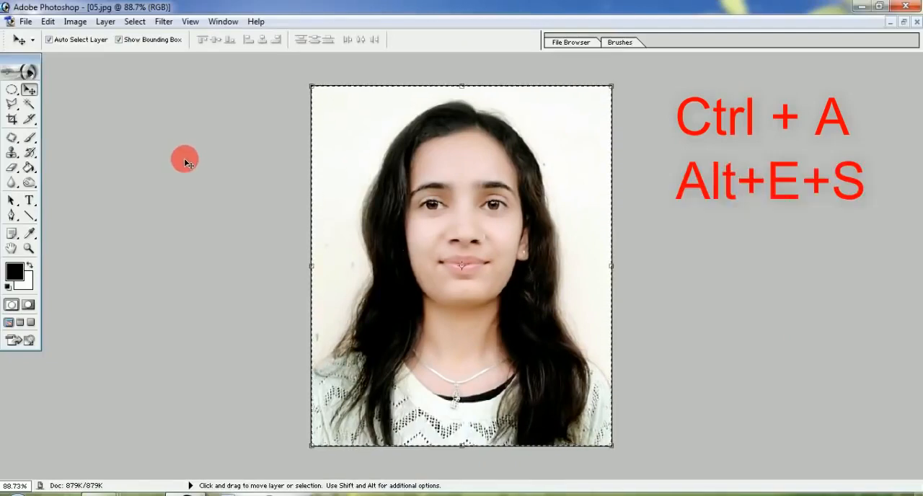
{"action": "key", "text": "alt+e"}
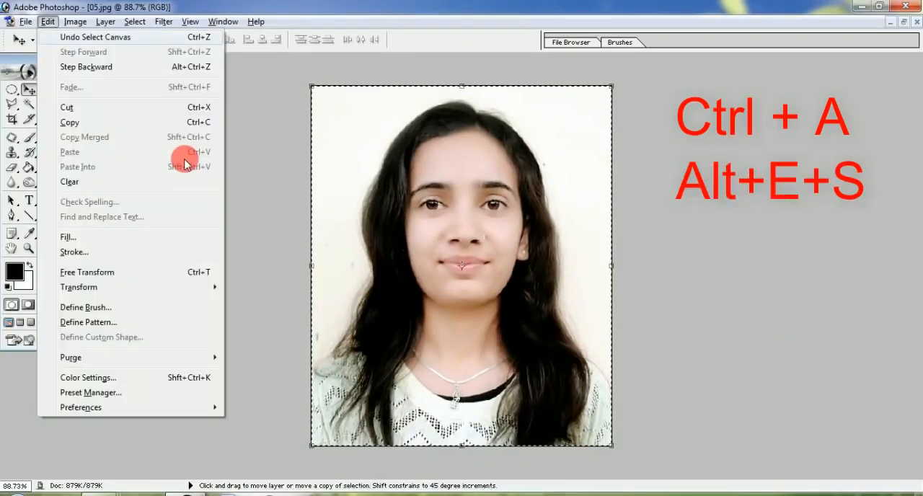
{"action": "key", "text": "s"}
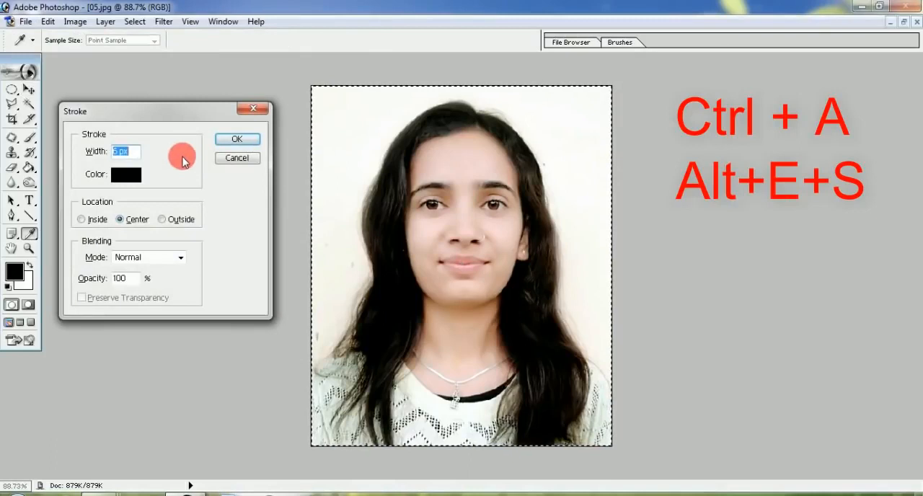
{"action": "left_click_drag", "start_coordinate": [128, 115], "coordinate": [148, 113]}
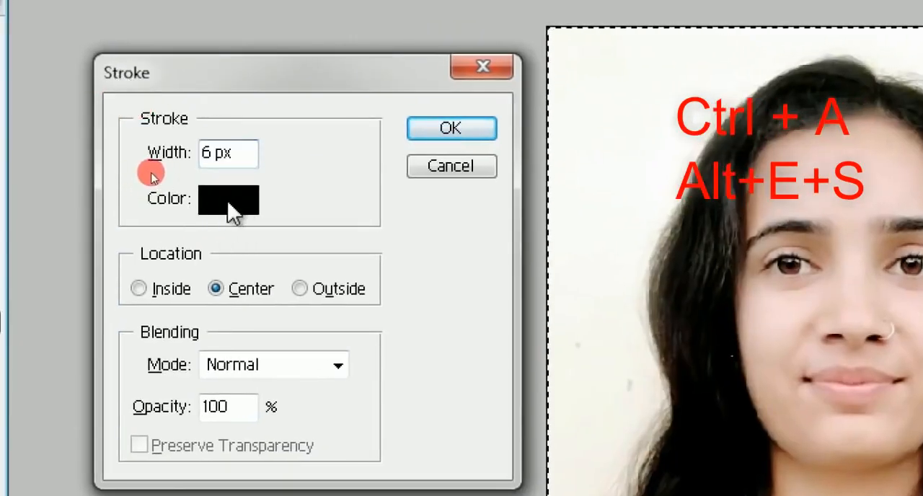
Set the stroke colour to near-black 000003
{"action": "left_click", "coordinate": [232, 211]}
{"action": "left_click_drag", "start_coordinate": [800, 165], "coordinate": [464, 136]}
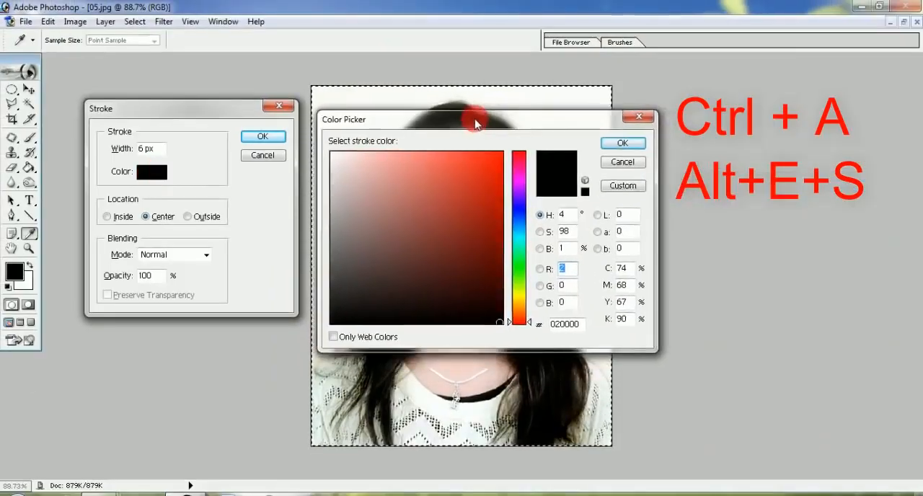
{"action": "left_click", "coordinate": [485, 168]}
{"action": "left_click", "coordinate": [482, 256]}
{"action": "left_click", "coordinate": [504, 272]}
{"action": "left_click", "coordinate": [505, 222]}
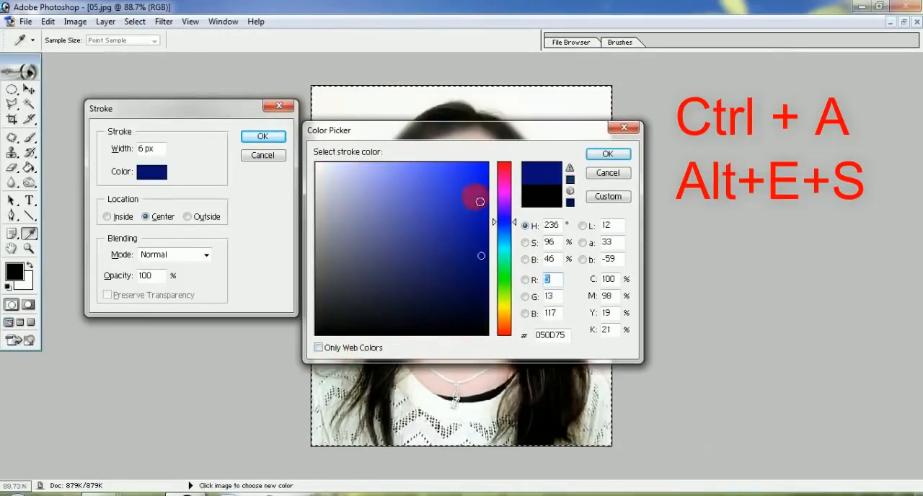
{"action": "left_click", "coordinate": [482, 332]}
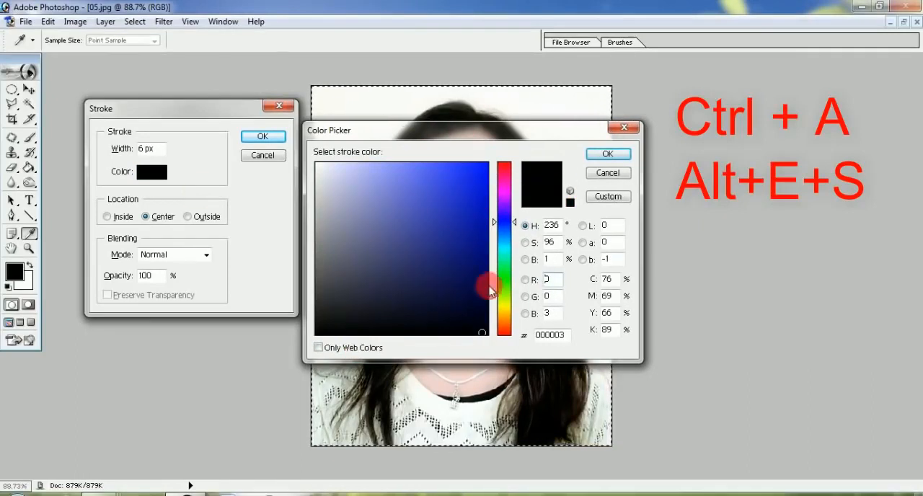
{"action": "left_click", "coordinate": [608, 154]}
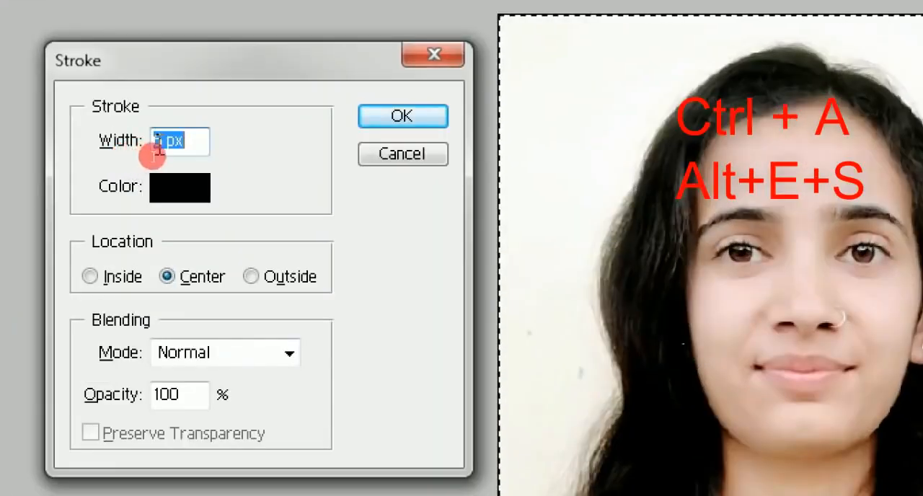
Apply the stroke to 05.jpg with a width of 8 px and deselect the canvas
{"action": "left_click", "coordinate": [158, 149]}
{"action": "left_click_drag", "start_coordinate": [194, 140], "coordinate": [137, 148]}
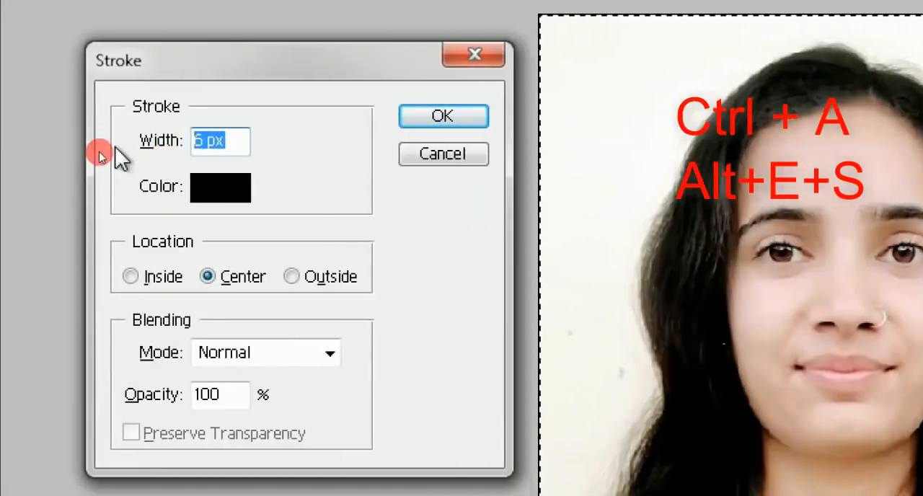
{"action": "type", "text": "8"}
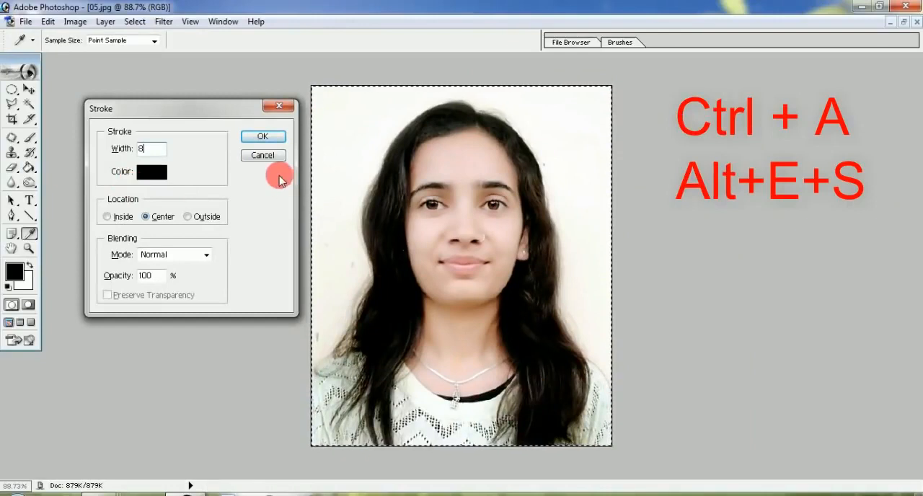
{"action": "left_click", "coordinate": [264, 137]}
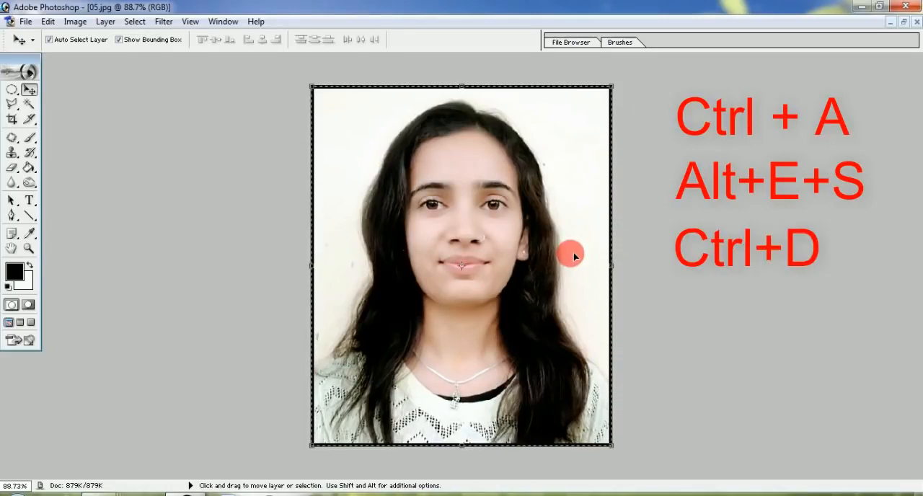
{"action": "key", "text": "ctrl+d"}
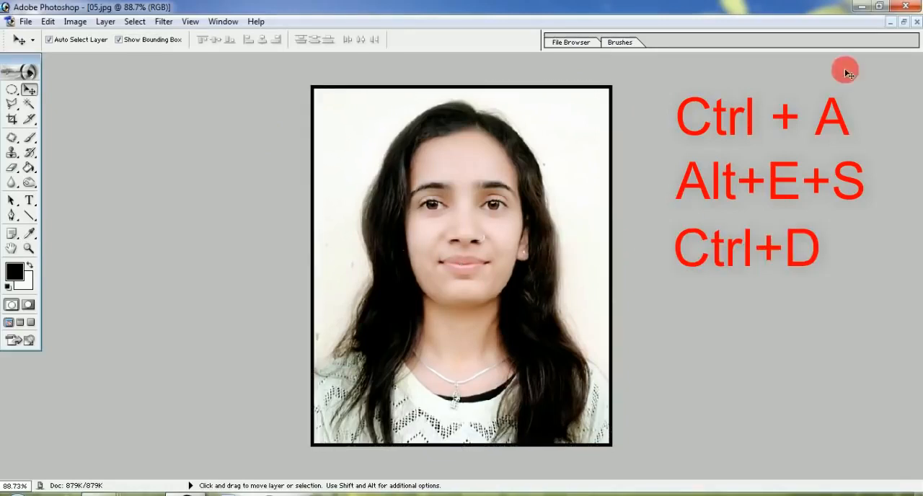
Copy the bordered 05.jpg photo onto the 4x6 page and move both the borderless and bordered photos farther down the page
{"action": "left_click", "coordinate": [903, 25]}
{"action": "left_click_drag", "start_coordinate": [254, 212], "coordinate": [806, 163]}
{"action": "left_click", "coordinate": [840, 109]}
{"action": "key", "text": "ctrl+0"}
{"action": "left_click_drag", "start_coordinate": [392, 176], "coordinate": [378, 242]}
{"action": "left_click_drag", "start_coordinate": [526, 147], "coordinate": [526, 386]}
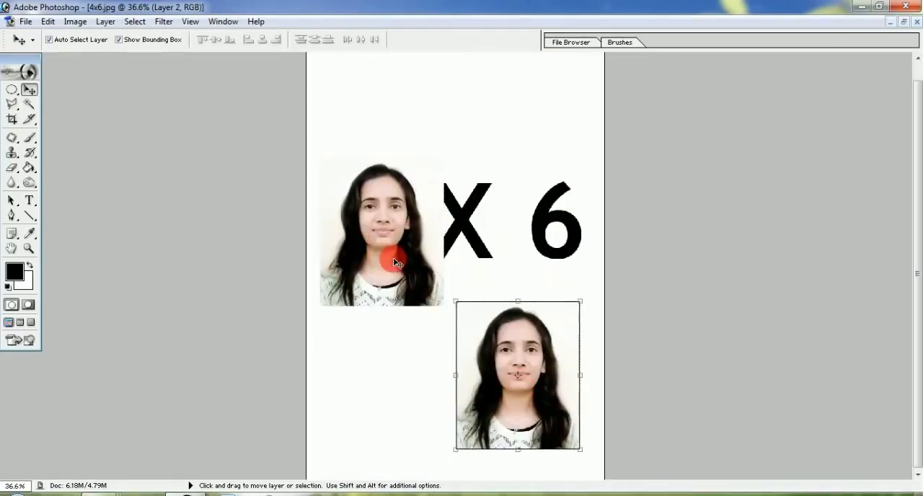
Close the 4x6 document and move the 05.jpg window aside to uncover the other photos
{"action": "left_click", "coordinate": [917, 21]}
{"action": "left_click", "coordinate": [466, 197]}
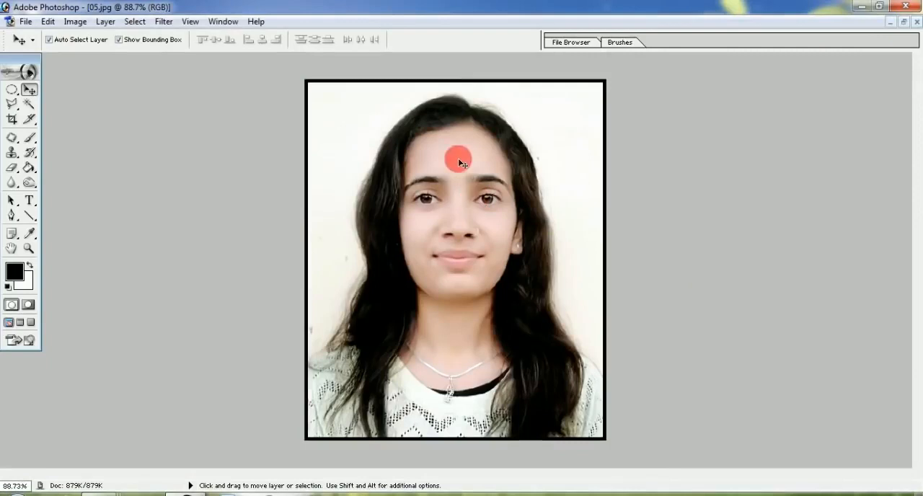
{"action": "left_click", "coordinate": [905, 24]}
{"action": "left_click_drag", "start_coordinate": [275, 102], "coordinate": [714, 92]}
Add an 8 px black stroke around the entire 03.JPG canvas and deselect it
{"action": "left_click", "coordinate": [294, 120]}
{"action": "key", "text": "ctrl+0"}
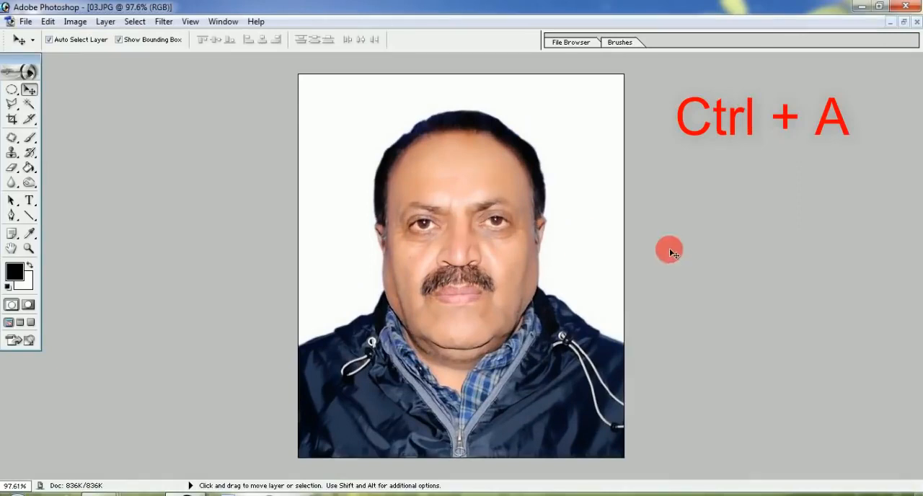
{"action": "key", "text": "ctrl+a"}
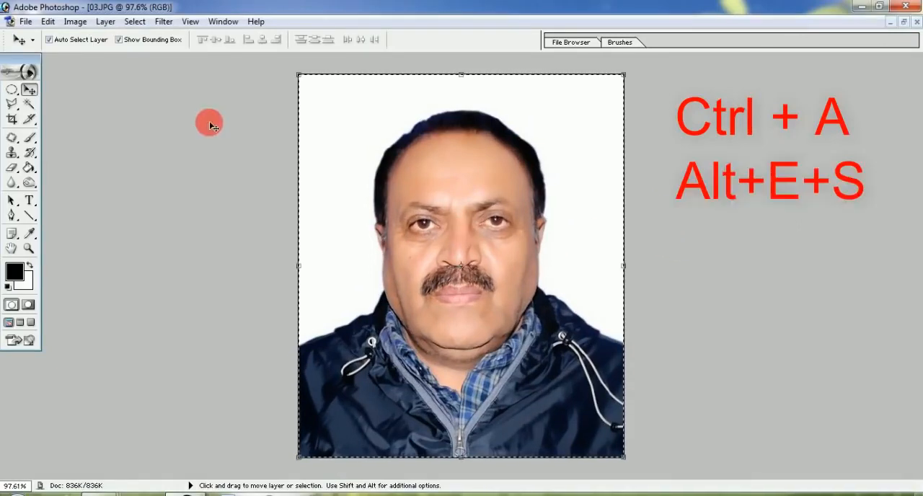
{"action": "key", "text": "alt+e"}
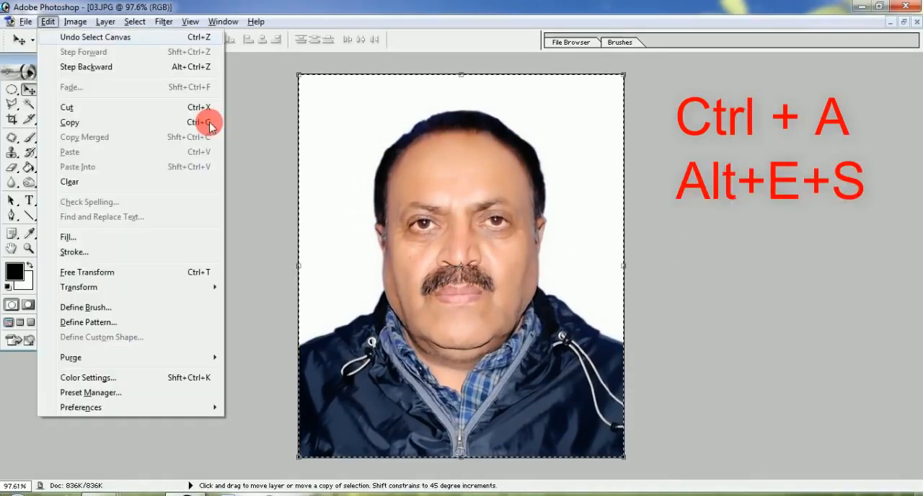
{"action": "key", "text": "s"}
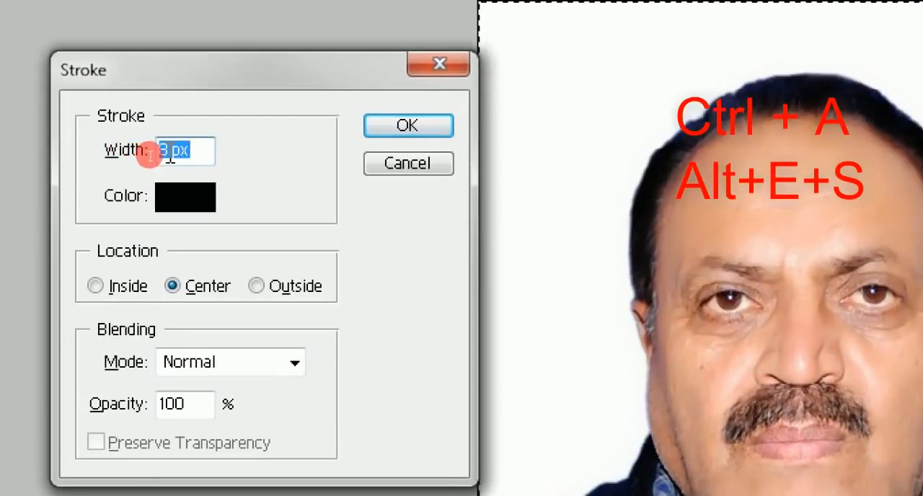
{"action": "left_click", "coordinate": [189, 153]}
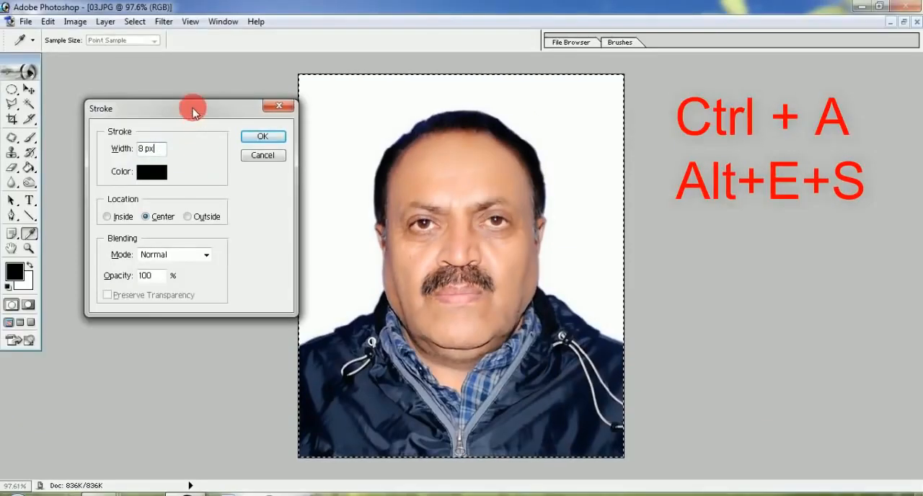
{"action": "left_click_drag", "start_coordinate": [278, 72], "coordinate": [248, 72]}
{"action": "left_click", "coordinate": [244, 130]}
{"action": "key", "text": "v"}
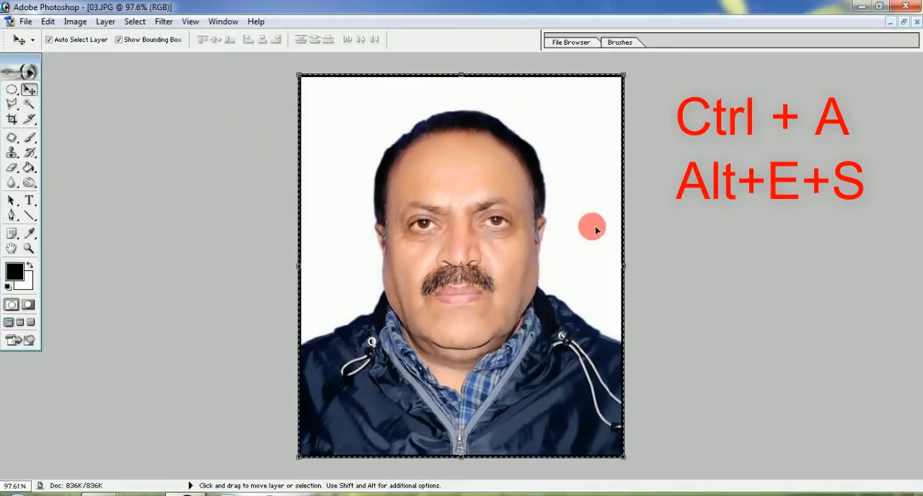
{"action": "key", "text": "ctrl+d"}
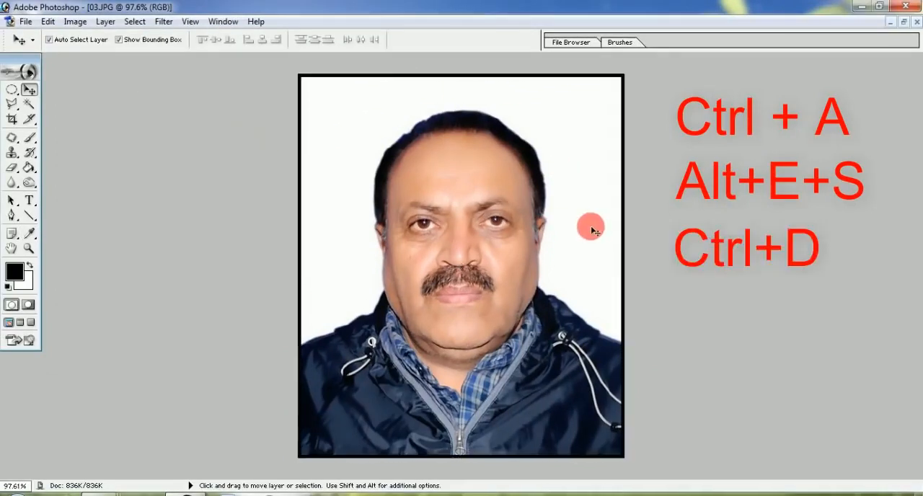
Minimize the bordered 03.JPG and 05.jpg photos
{"action": "left_click", "coordinate": [903, 22]}
{"action": "left_click_drag", "start_coordinate": [201, 123], "coordinate": [261, 121]}
{"action": "left_click", "coordinate": [340, 119]}
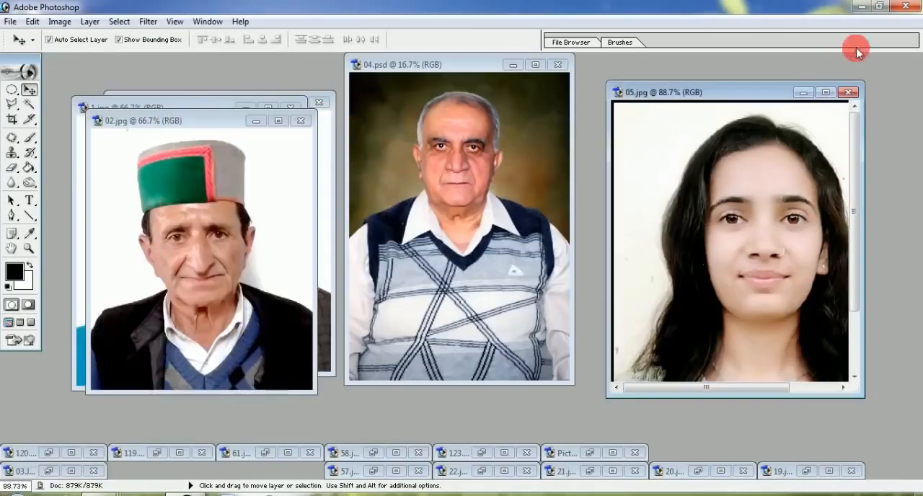
{"action": "left_click", "coordinate": [802, 92]}
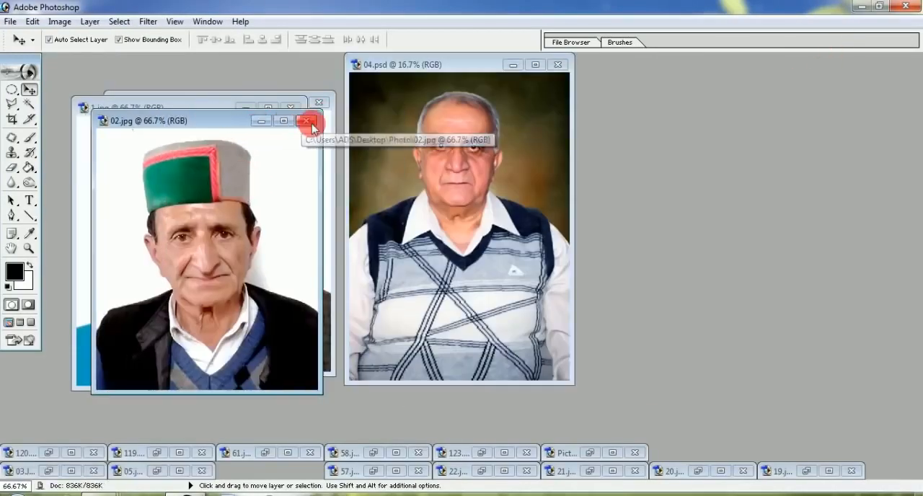
Close 02.jpg, 1.jpg and the other photo behind them, and move the 04.psd window toward the middle of the workspace
{"action": "left_click", "coordinate": [299, 120]}
{"action": "left_click", "coordinate": [290, 107]}
{"action": "left_click", "coordinate": [318, 103]}
{"action": "left_click_drag", "start_coordinate": [455, 69], "coordinate": [374, 85]}
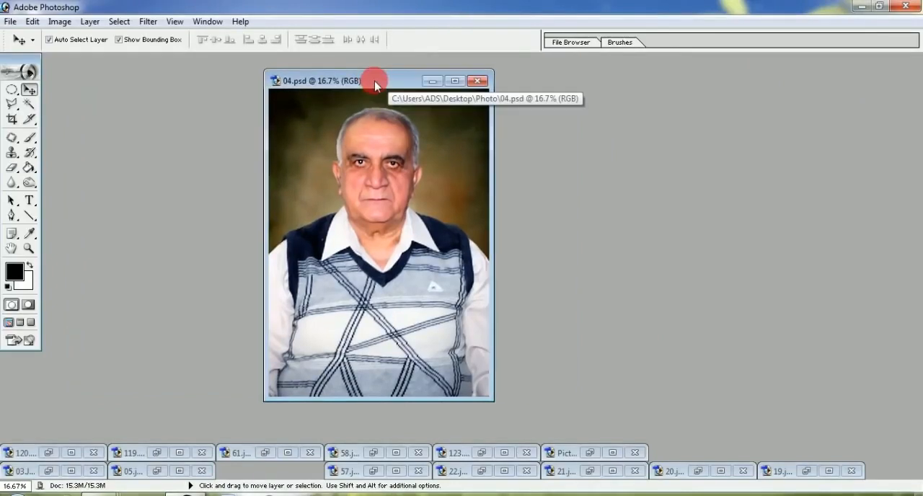
Maximize 04.psd and set the Crop tool to 1.23 in wide, 1.45 in high and 400 pixels/inch
{"action": "double_click", "coordinate": [374, 85]}
{"action": "key", "text": "ctrl+0"}
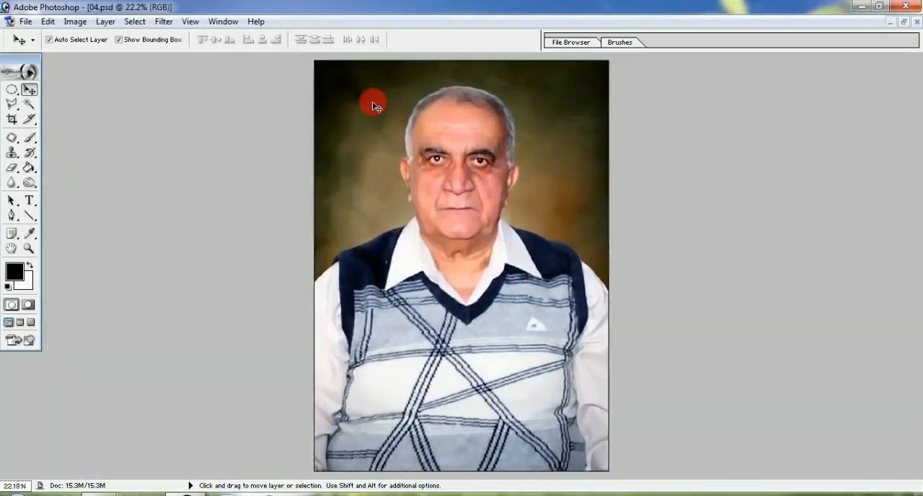
{"action": "scroll", "coordinate": [373, 103], "scroll_direction": "down", "scroll_amount": 1}
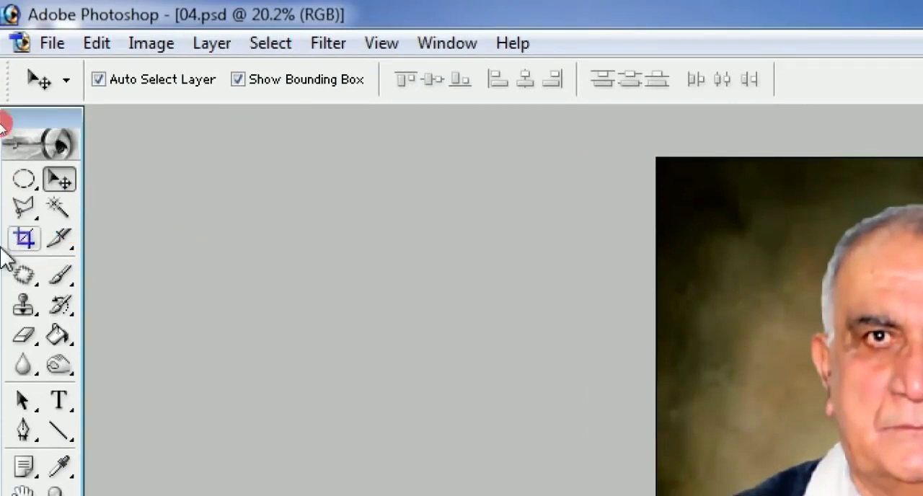
{"action": "left_click", "coordinate": [24, 239]}
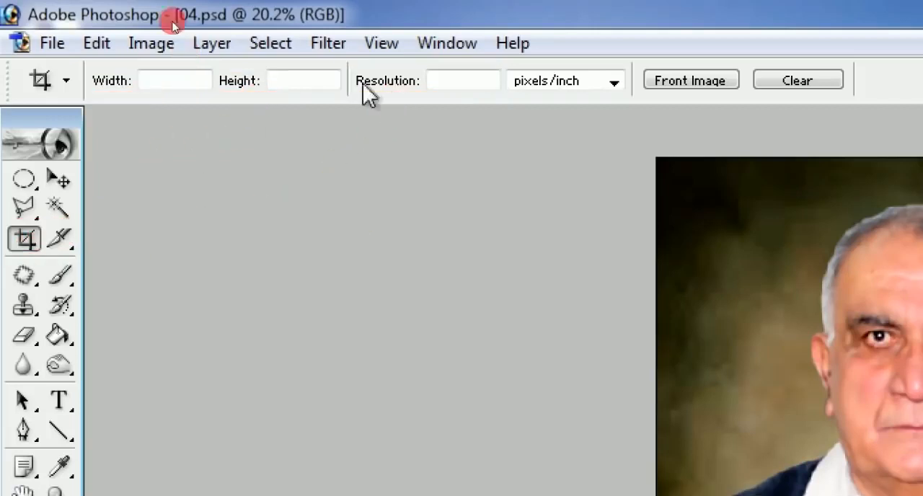
{"action": "left_click", "coordinate": [154, 82]}
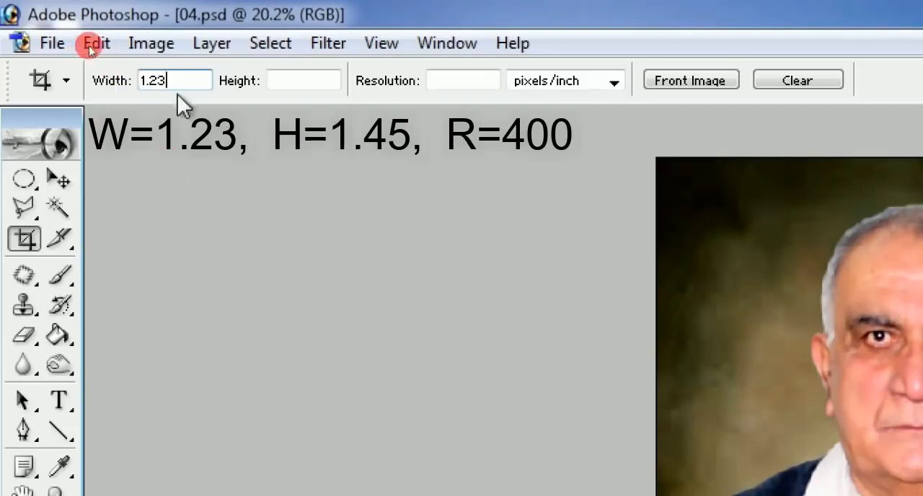
{"action": "left_click", "coordinate": [302, 82]}
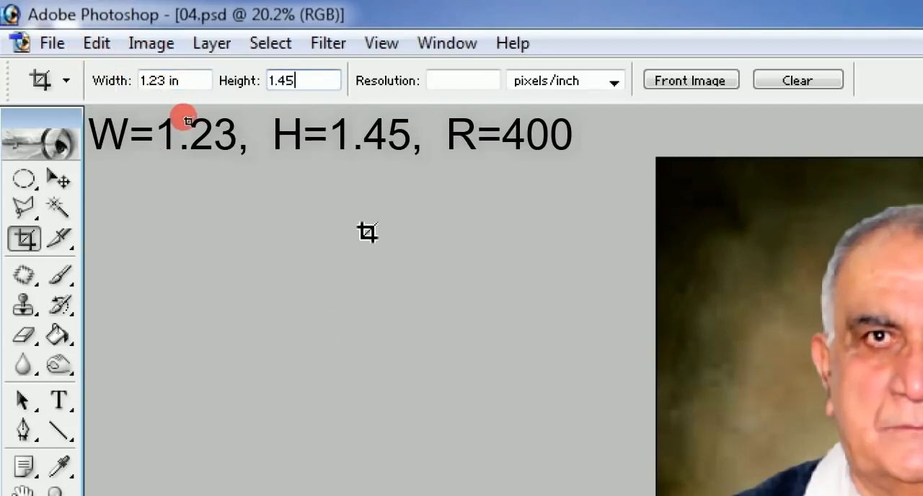
{"action": "left_click", "coordinate": [470, 77]}
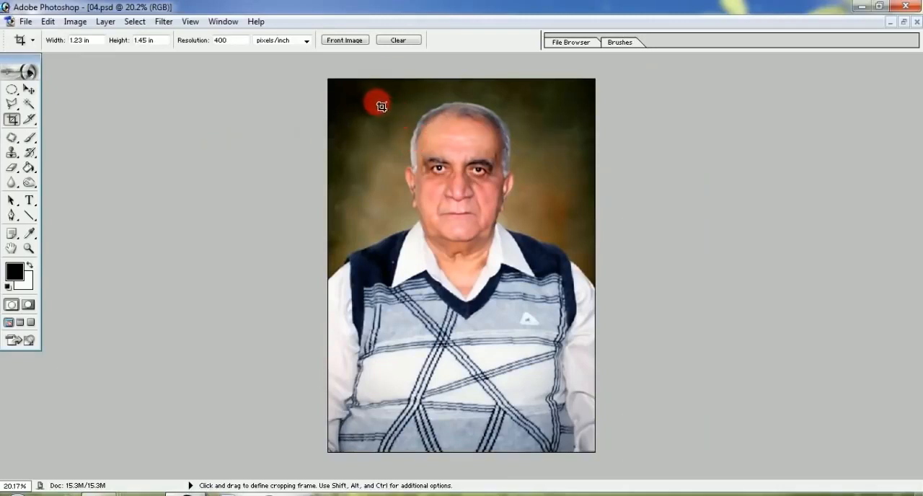
Crop 04.psd to the man's head and shoulders, leaving a little background above the hair
{"action": "left_click_drag", "start_coordinate": [427, 169], "coordinate": [582, 337]}
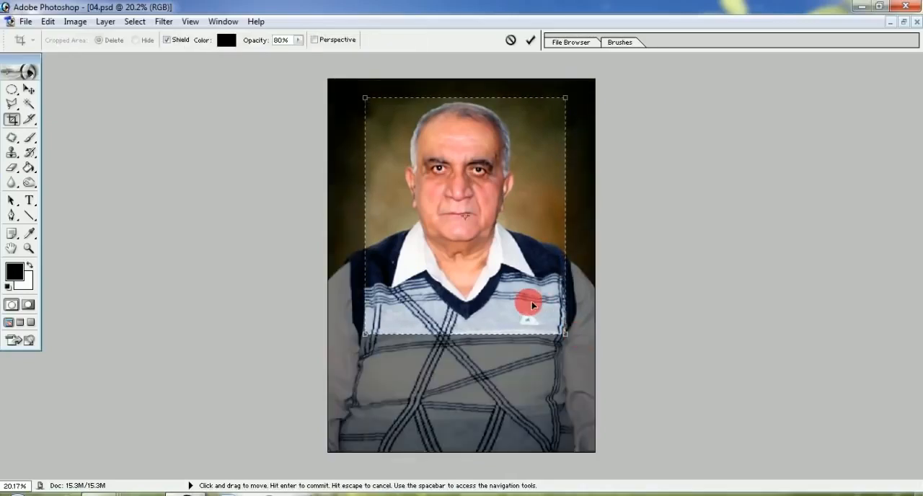
{"action": "left_click_drag", "start_coordinate": [526, 301], "coordinate": [525, 300]}
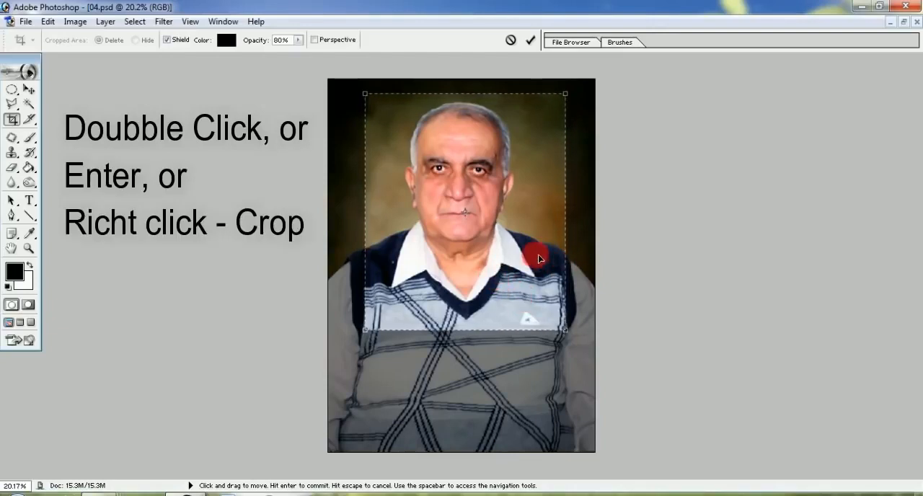
{"action": "right_click", "coordinate": [525, 192]}
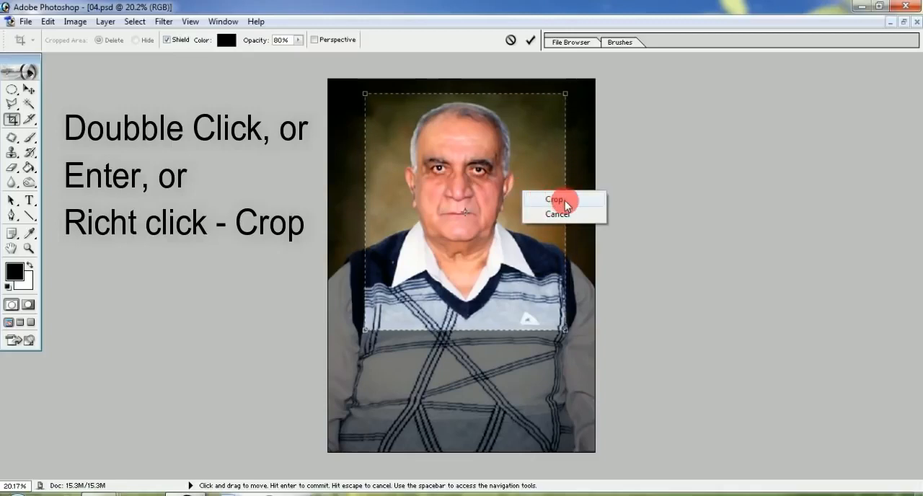
{"action": "left_click", "coordinate": [554, 200]}
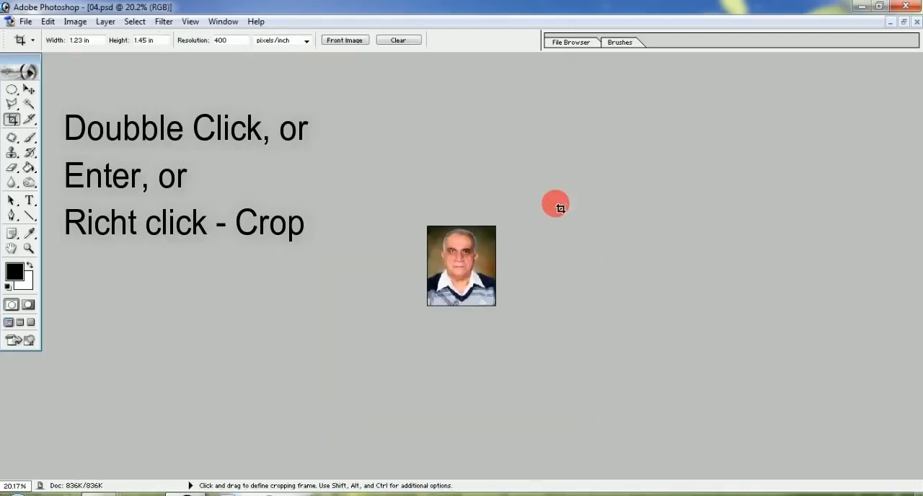
{"action": "scroll", "coordinate": [556, 205], "scroll_direction": "up", "scroll_amount": 17}
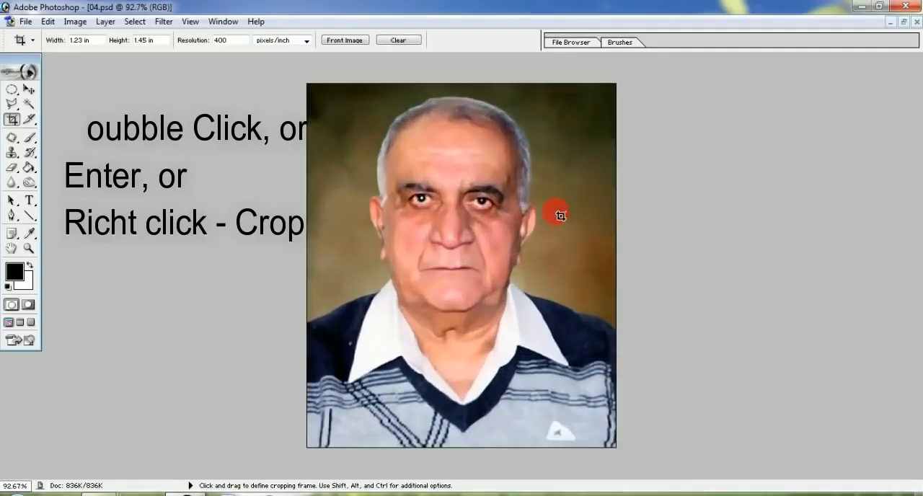
{"action": "scroll", "coordinate": [561, 216], "scroll_direction": "down", "scroll_amount": 1}
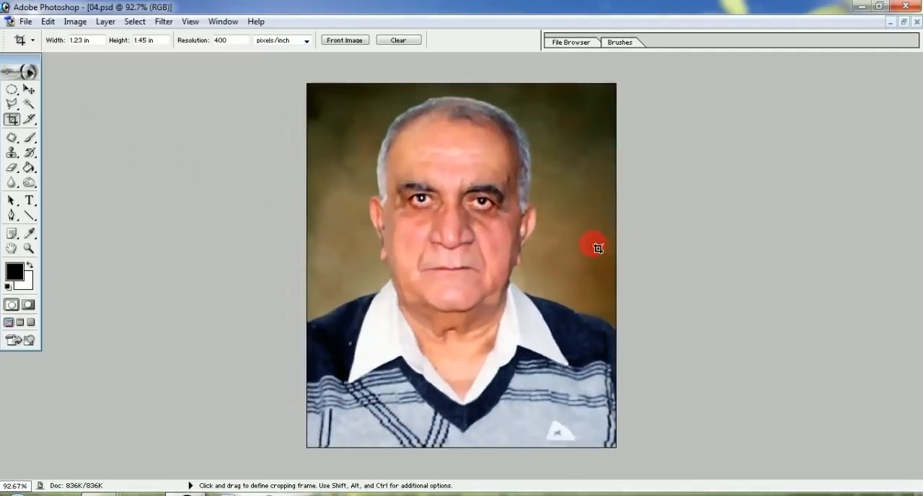
Add an 8 px centered red stroke (F8060C) around the entire 04.psd canvas and deselect it
{"action": "key", "text": "ctrl"}
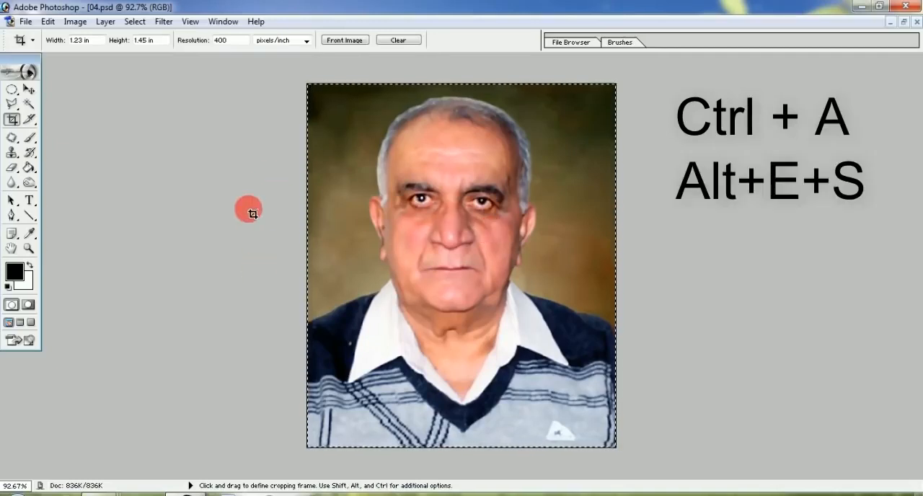
{"action": "key", "text": "alt+e"}
{"action": "key", "text": "s"}
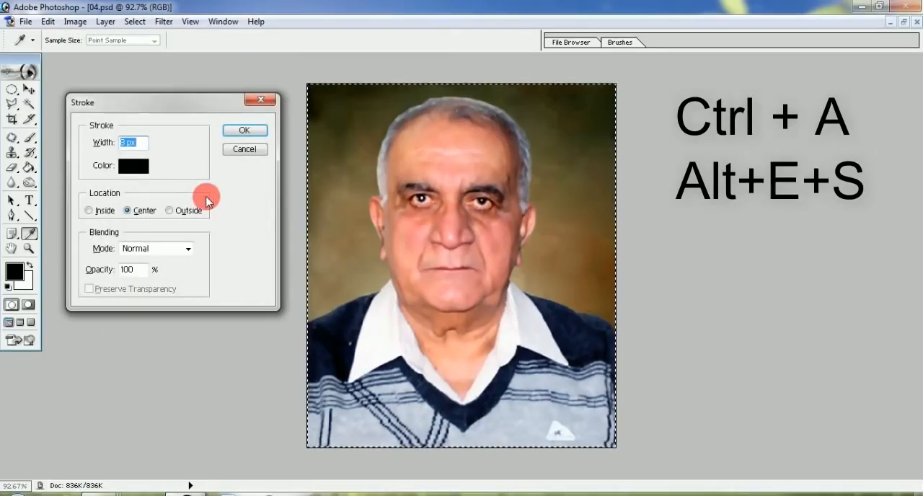
{"action": "left_click", "coordinate": [146, 172]}
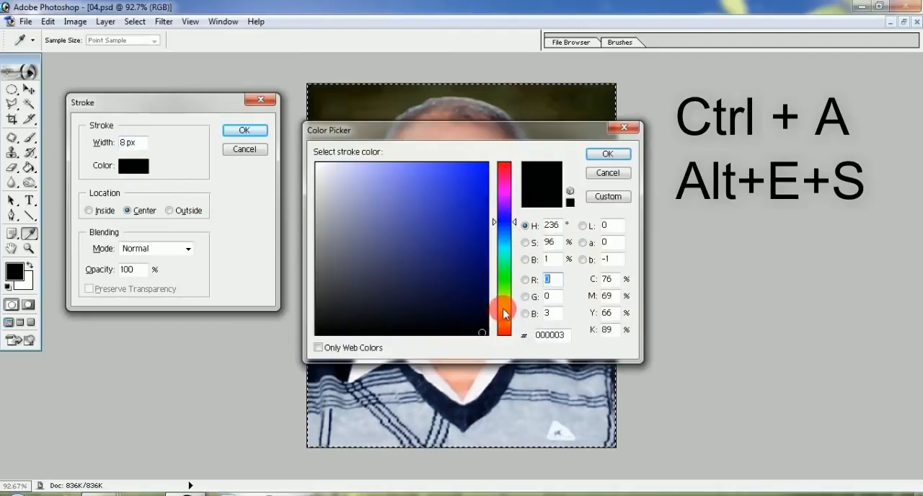
{"action": "left_click", "coordinate": [504, 308]}
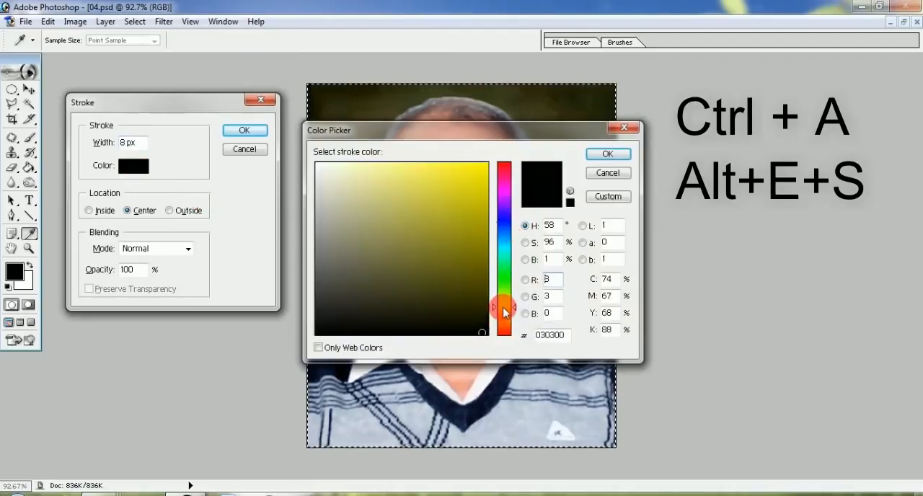
{"action": "left_click", "coordinate": [488, 169]}
{"action": "left_click", "coordinate": [503, 164]}
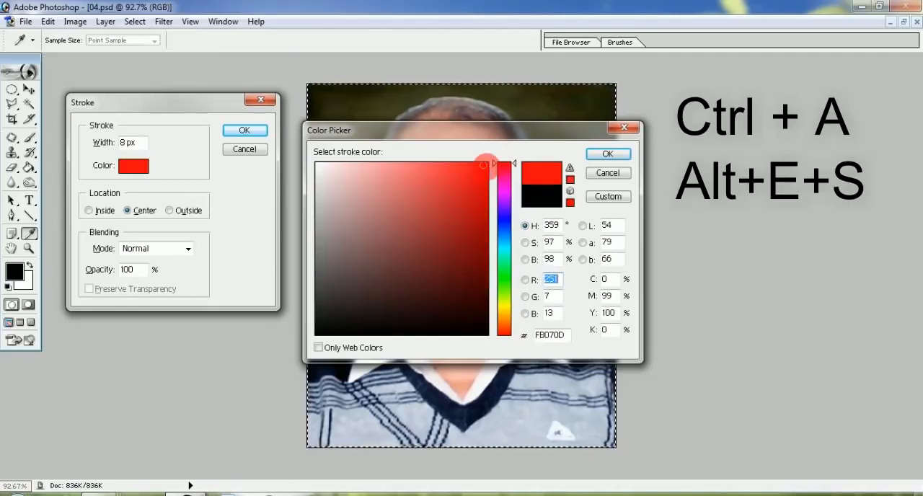
{"action": "left_click", "coordinate": [483, 168]}
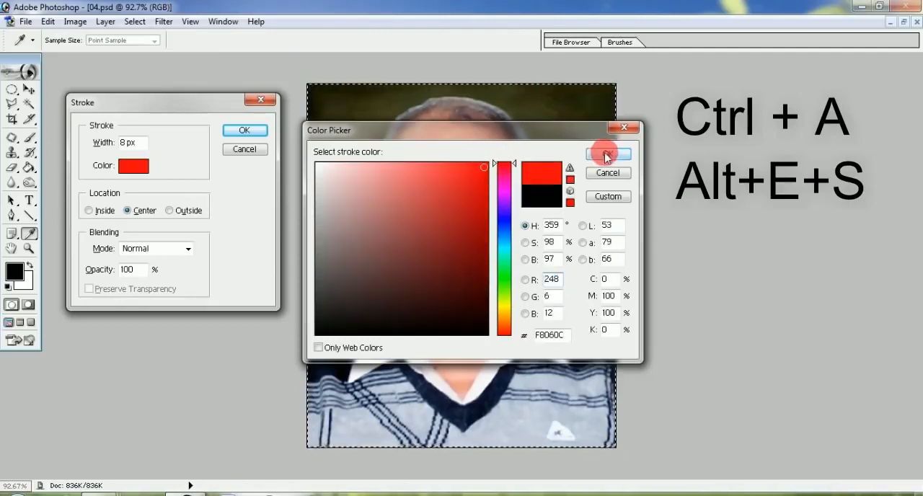
{"action": "left_click", "coordinate": [605, 155]}
{"action": "left_click", "coordinate": [246, 131]}
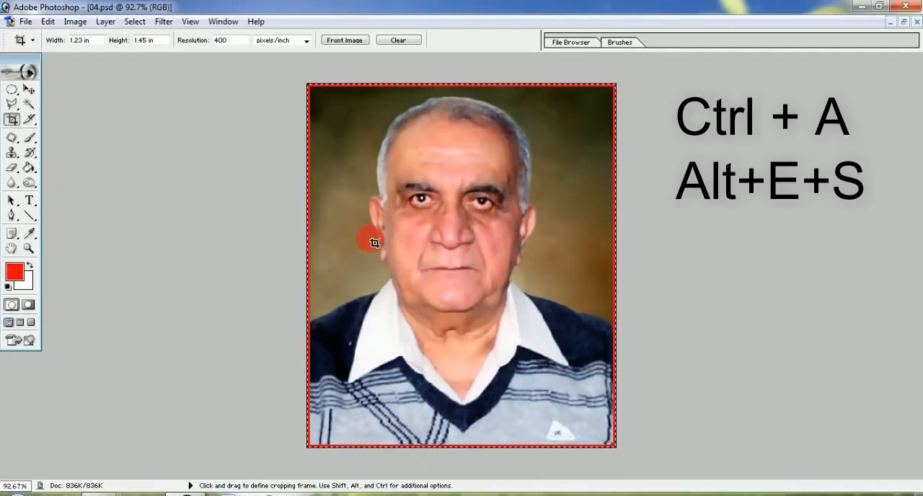
{"action": "key", "text": "ctrl+d"}
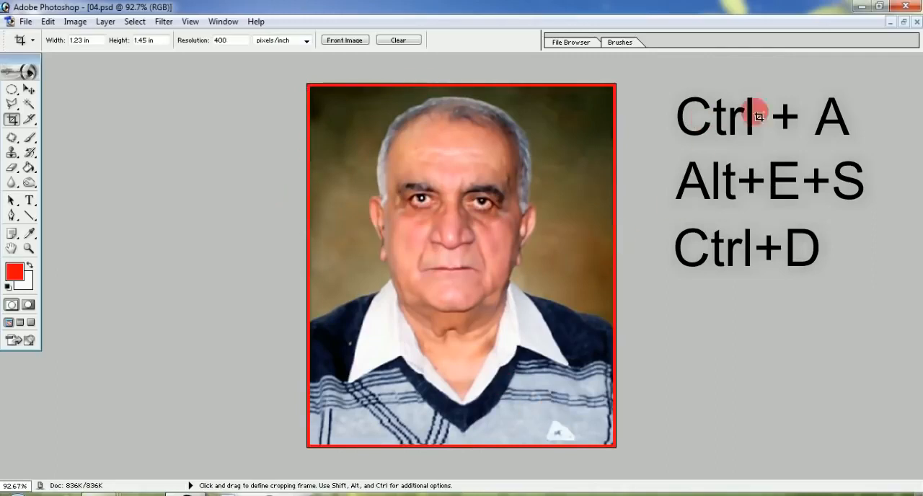
Restore, widen and minimize the bordered 04.psd window, then view 123.jpg briefly and minimize it
{"action": "left_click", "coordinate": [908, 24]}
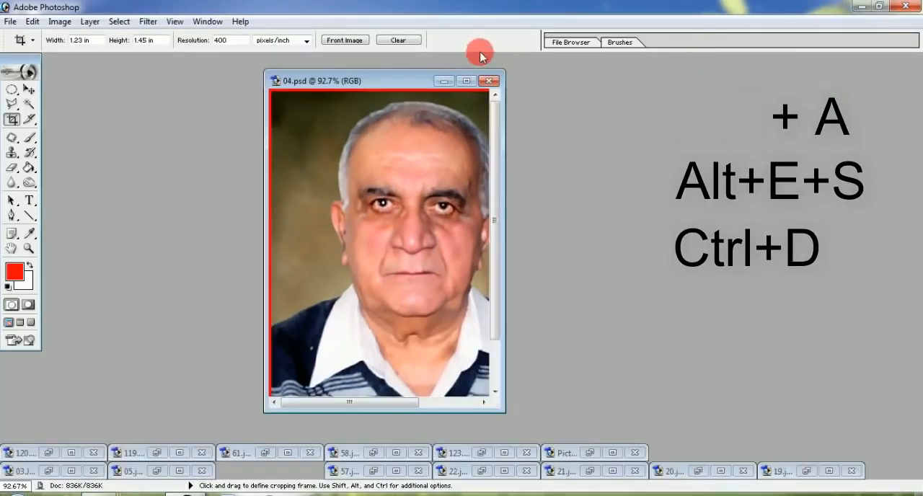
{"action": "left_click_drag", "start_coordinate": [505, 138], "coordinate": [721, 141]}
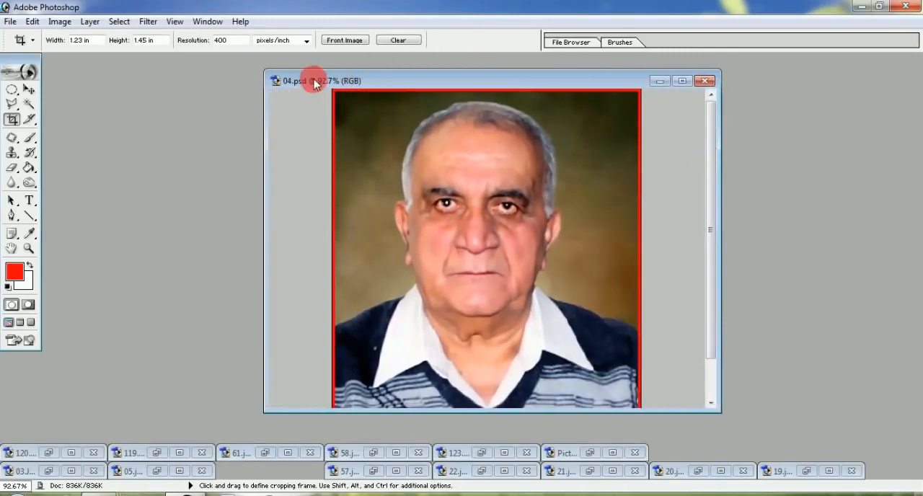
{"action": "left_click", "coordinate": [659, 83]}
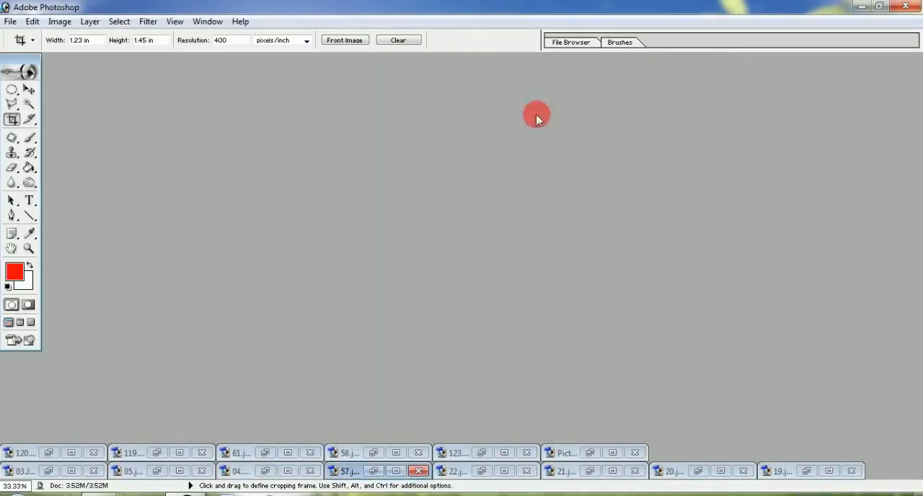
{"action": "left_click", "coordinate": [482, 453]}
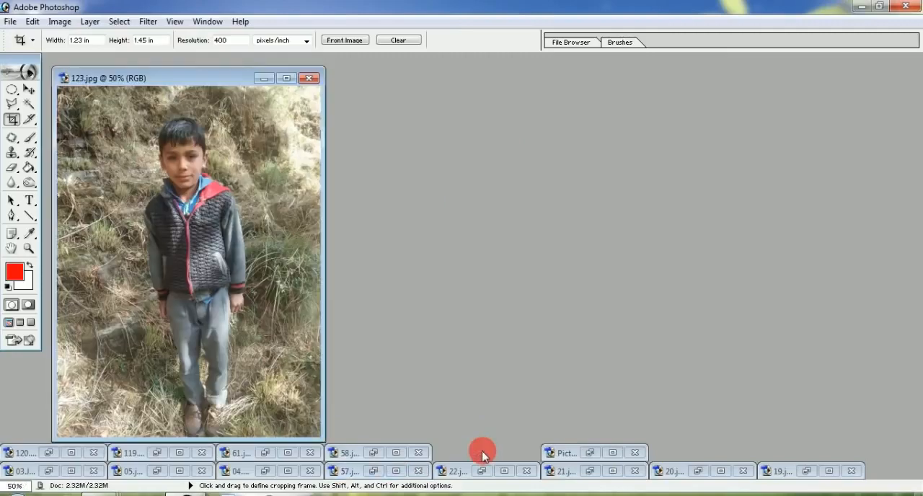
{"action": "left_click", "coordinate": [261, 80]}
Bring up Picture.jpg and crop it to the man's head and shoulders at 1.23 by 1.45 in, 400 pixels/inch
{"action": "left_click", "coordinate": [590, 453]}
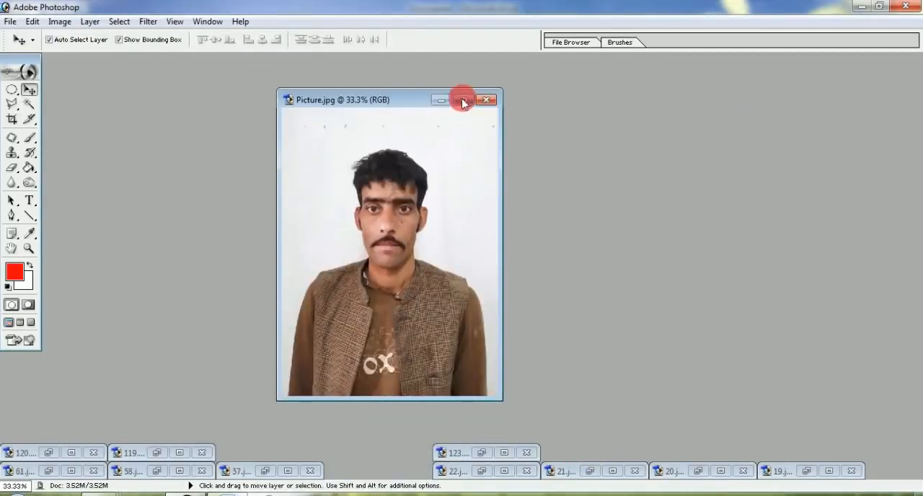
{"action": "left_click", "coordinate": [464, 97]}
{"action": "key", "text": "ctrl+0"}
{"action": "left_click", "coordinate": [12, 119]}
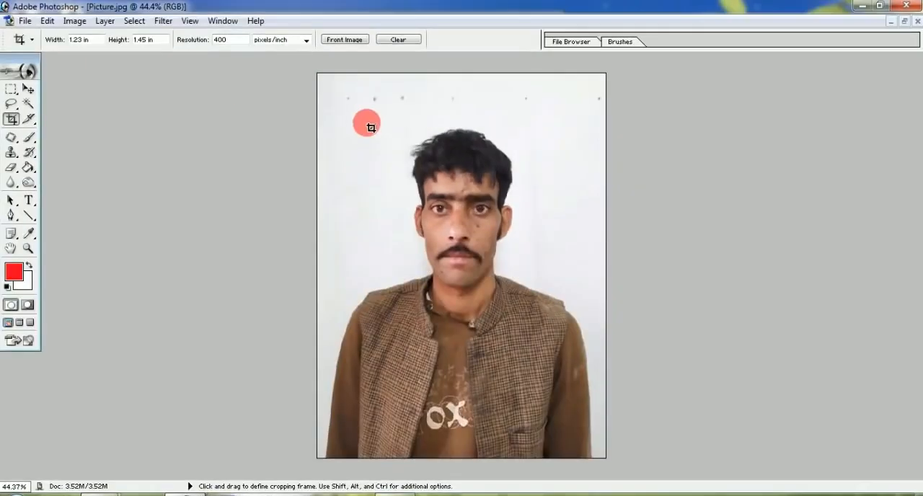
{"action": "left_click_drag", "start_coordinate": [571, 387], "coordinate": [570, 383]}
{"action": "key", "text": "Return"}
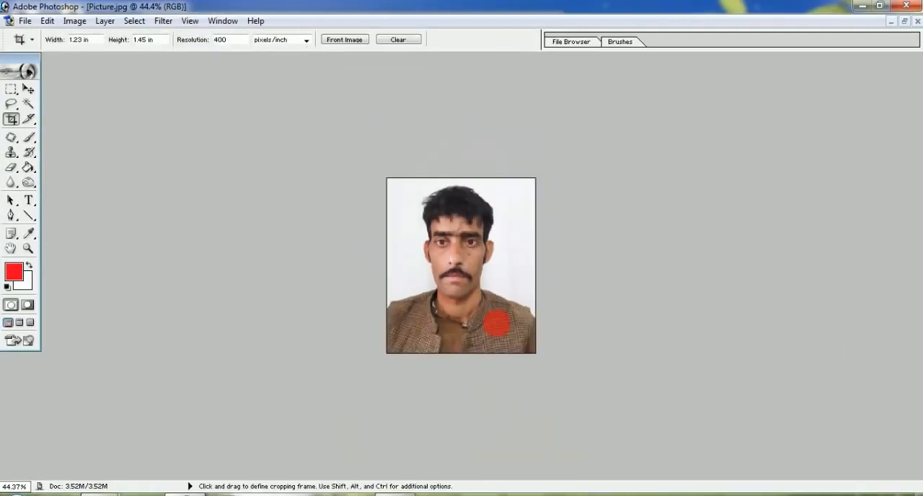
{"action": "key", "text": "ctrl+0"}
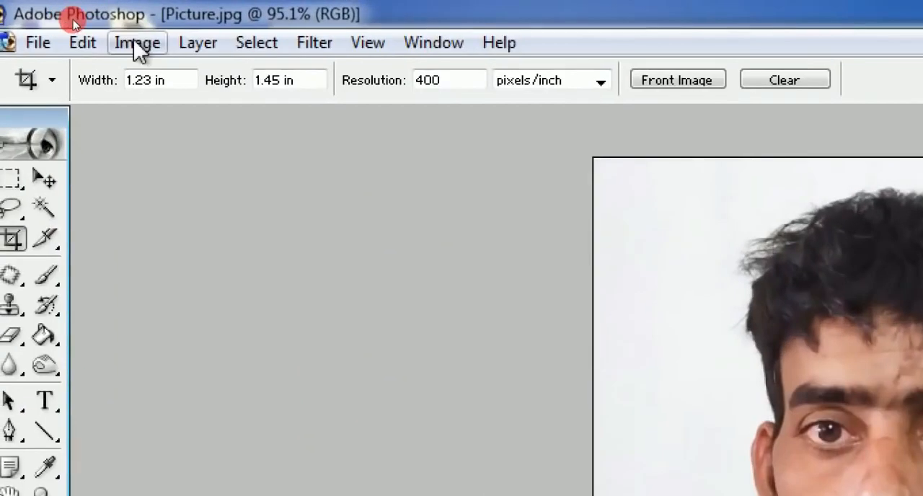
Correct the cropped Picture.jpg portrait automatically with Auto Levels, Auto Contrast and Auto Color
{"action": "left_click", "coordinate": [74, 20]}
{"action": "mouse_move", "coordinate": [86, 59]}
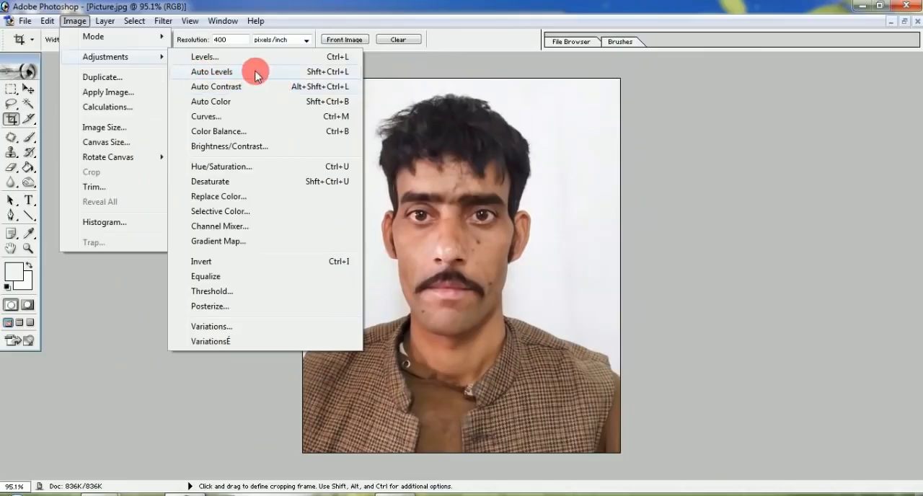
{"action": "left_click", "coordinate": [255, 73]}
{"action": "left_click", "coordinate": [74, 21]}
{"action": "mouse_move", "coordinate": [85, 59]}
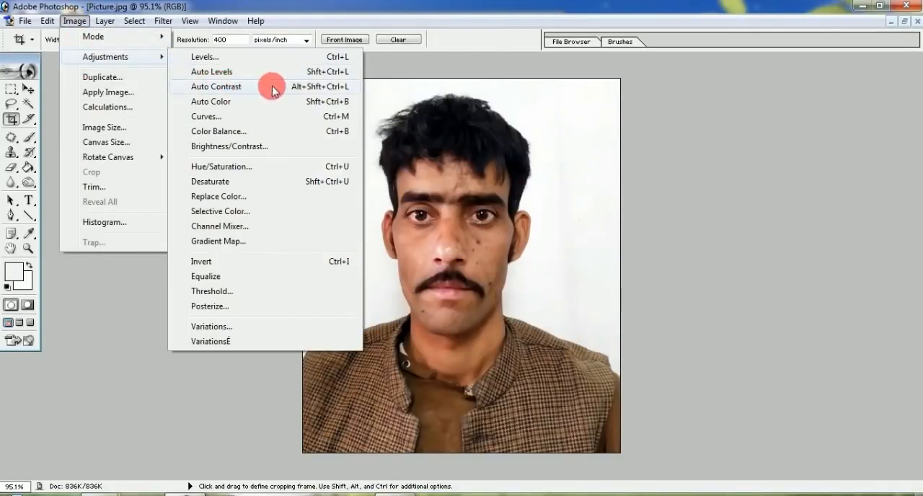
{"action": "left_click", "coordinate": [269, 87]}
{"action": "left_click", "coordinate": [75, 21]}
{"action": "mouse_move", "coordinate": [101, 56]}
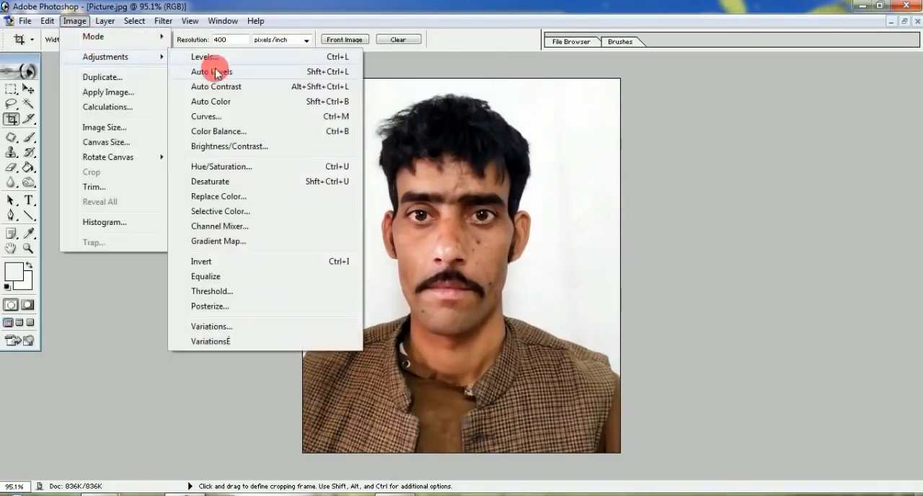
{"action": "left_click", "coordinate": [266, 102]}
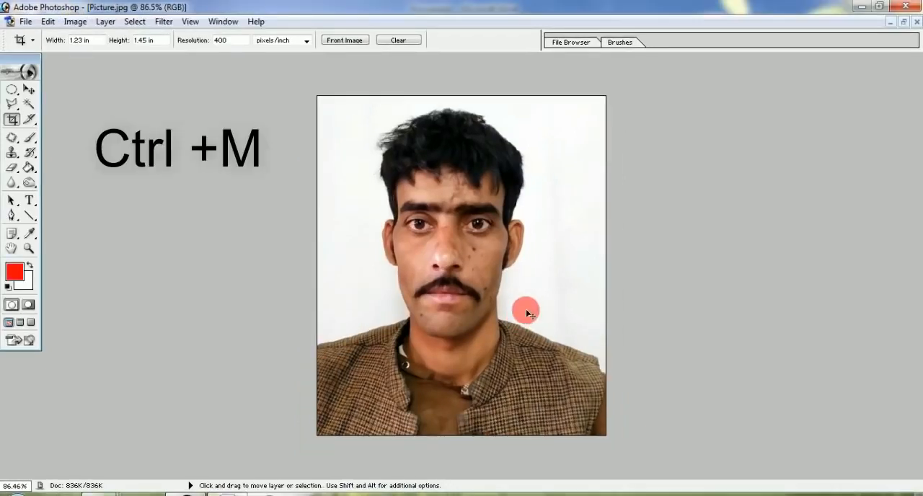
Brighten the Picture.jpg portrait with Curves, raising the RGB curve at input 54 to an output of about 73
{"action": "key", "text": "ctrl+m"}
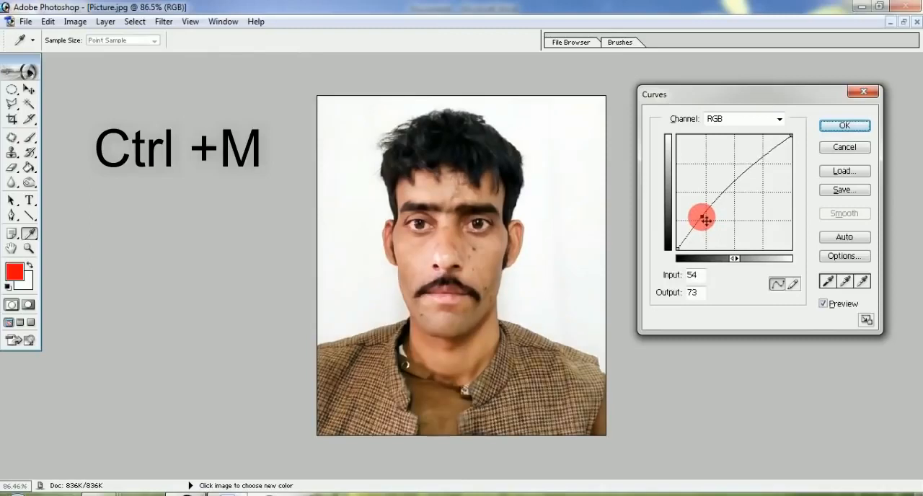
{"action": "left_click_drag", "start_coordinate": [703, 218], "coordinate": [701, 217]}
{"action": "left_click", "coordinate": [842, 126]}
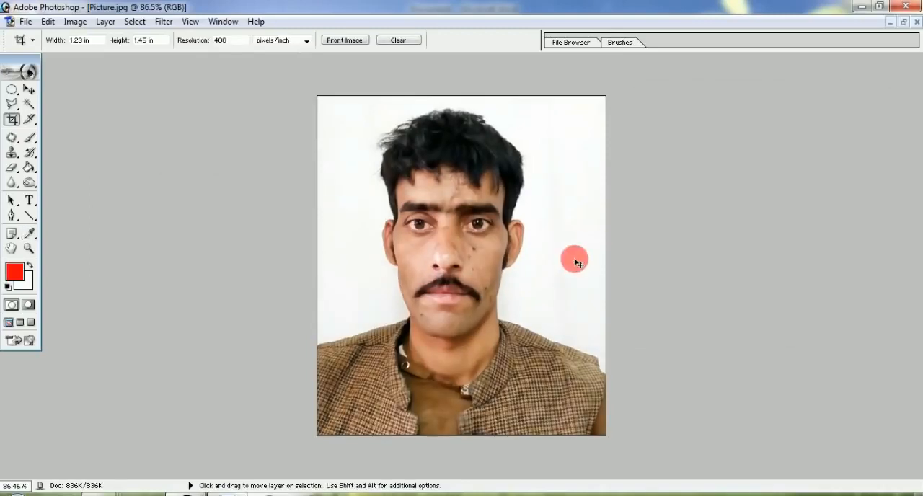
Adjust the Picture.jpg portrait with Levels, setting the RGB input levels to 13, 1.23 and 255
{"action": "key", "text": "ctrl+l"}
{"action": "left_click_drag", "start_coordinate": [717, 211], "coordinate": [707, 212]}
{"action": "left_click_drag", "start_coordinate": [632, 210], "coordinate": [643, 214]}
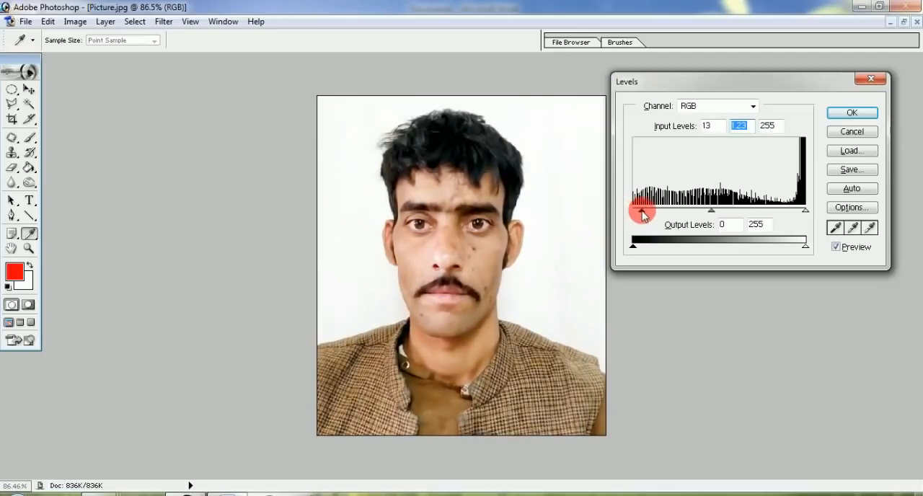
{"action": "left_click", "coordinate": [850, 115]}
{"action": "key", "text": "c"}
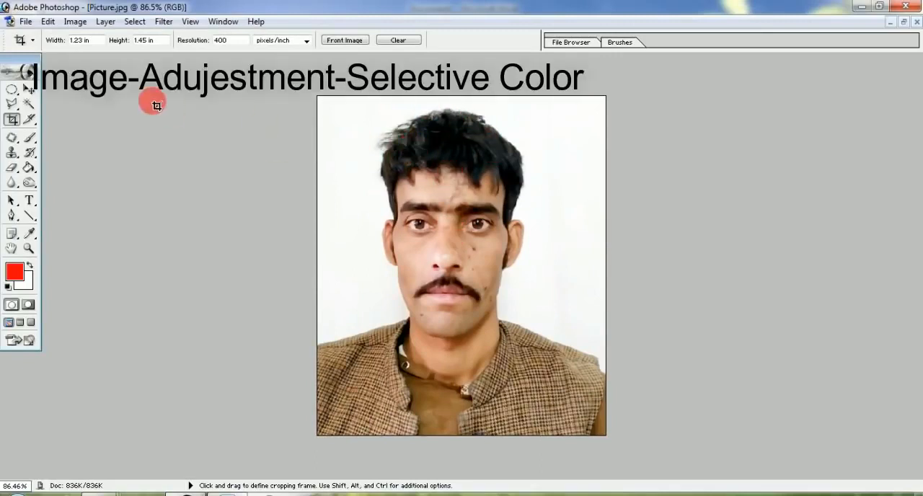
Deepen the portrait's Blacks with Selective Color, setting Magenta to +8%, Yellow to +8% and Black to +7%
{"action": "left_click", "coordinate": [75, 21]}
{"action": "mouse_move", "coordinate": [117, 57]}
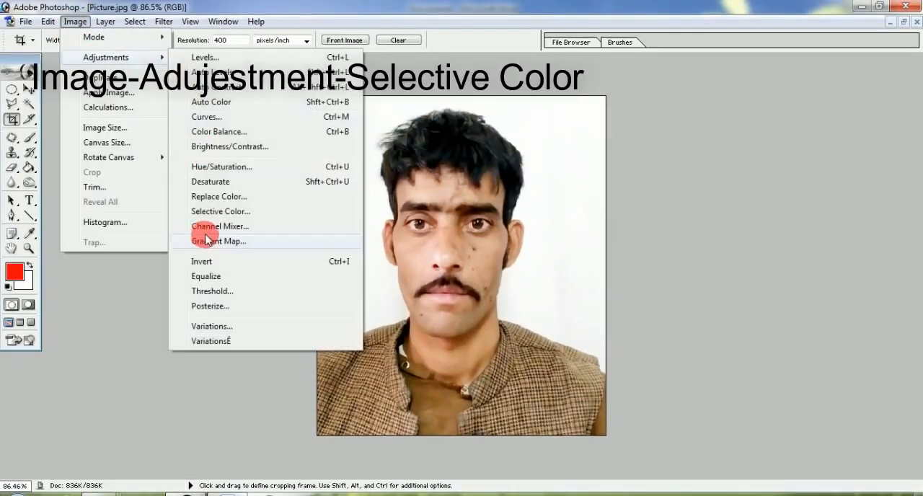
{"action": "left_click", "coordinate": [206, 211]}
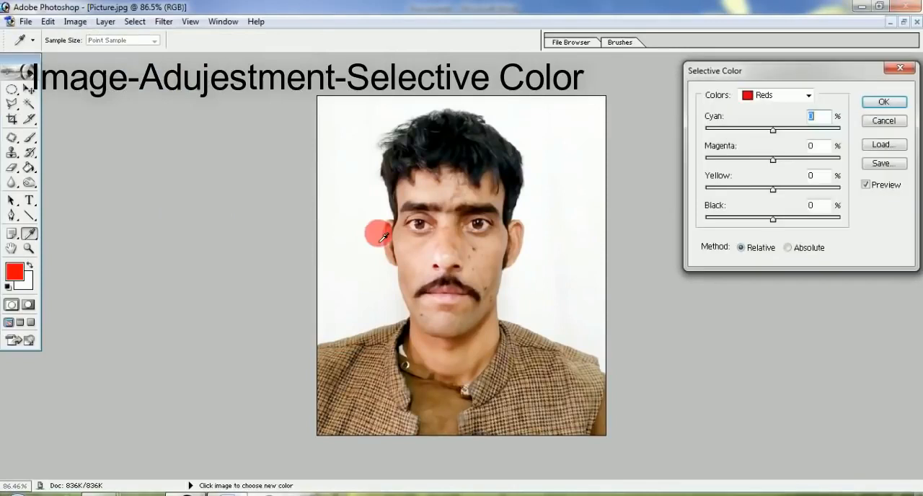
{"action": "left_click", "coordinate": [771, 95]}
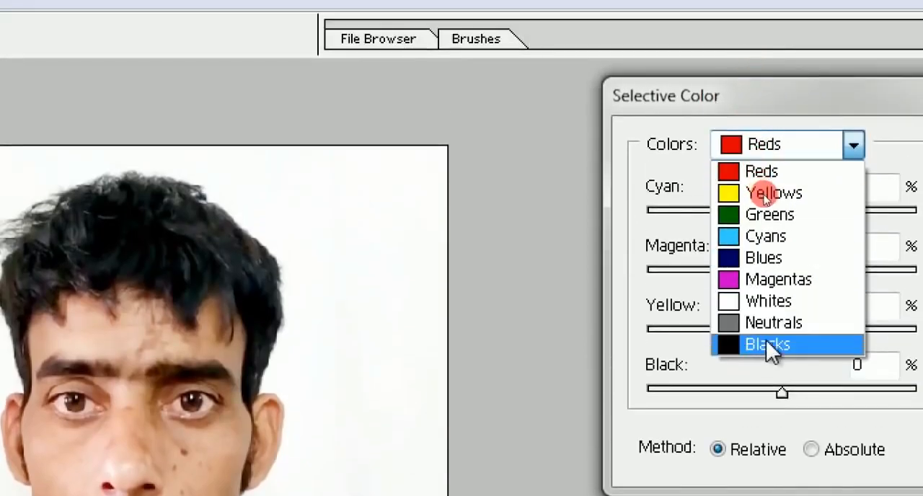
{"action": "left_click", "coordinate": [766, 345]}
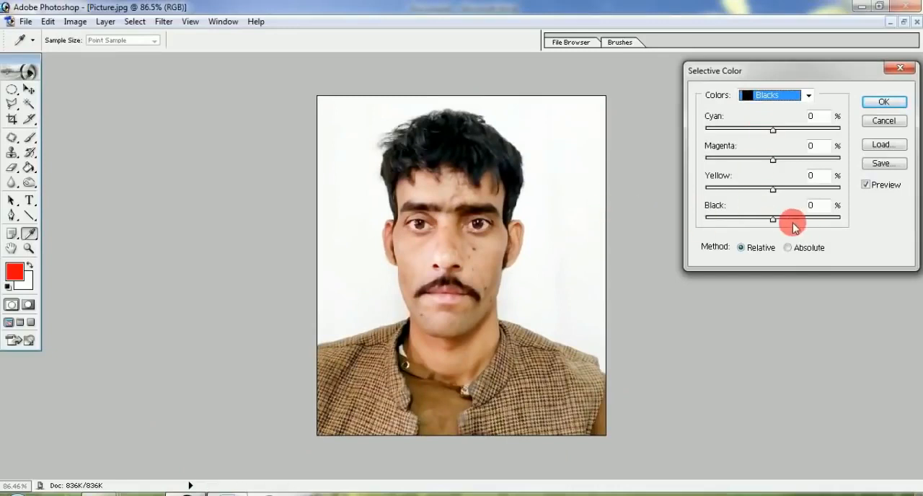
{"action": "left_click_drag", "start_coordinate": [779, 224], "coordinate": [779, 220]}
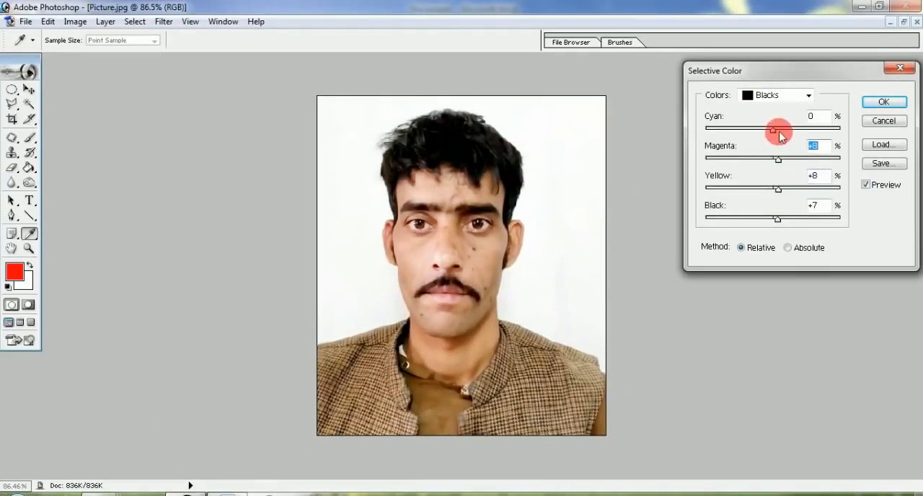
{"action": "left_click", "coordinate": [885, 101]}
{"action": "key", "text": "c"}
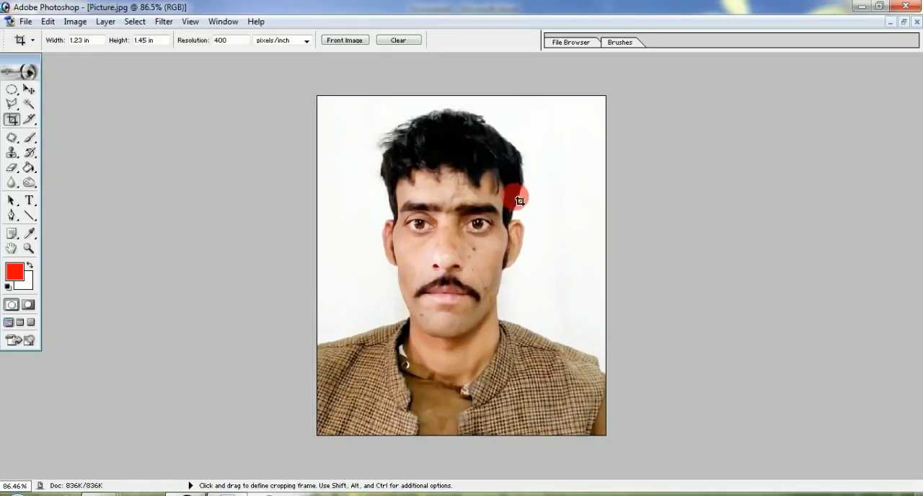
Add an 8 px near-black stroke (030000), centered on the edge, around the whole Picture.jpg portrait
{"action": "left_click", "coordinate": [28, 89]}
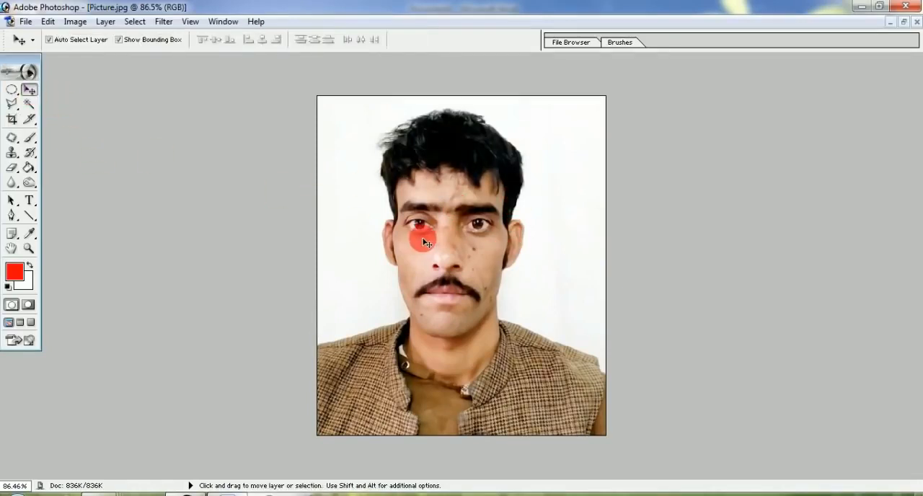
{"action": "key", "text": "ctrl+a"}
{"action": "key", "text": "alt+e"}
{"action": "key", "text": "s"}
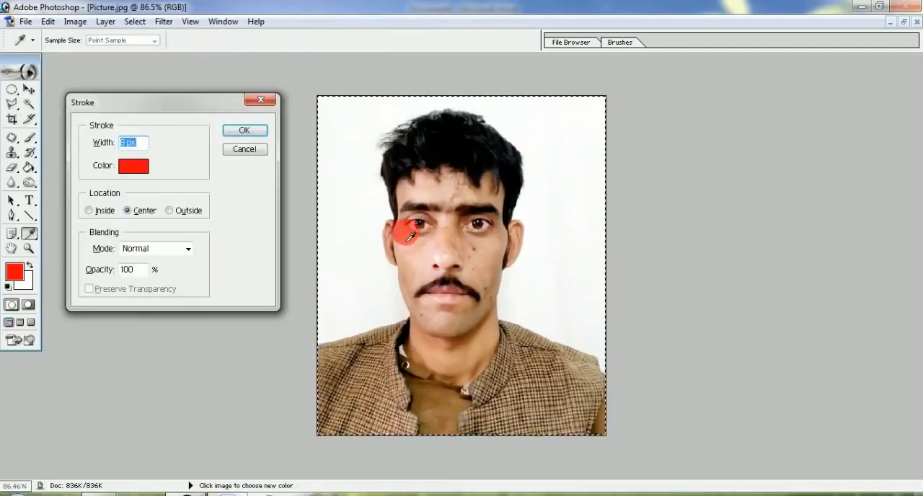
{"action": "left_click", "coordinate": [132, 170]}
{"action": "left_click", "coordinate": [478, 329]}
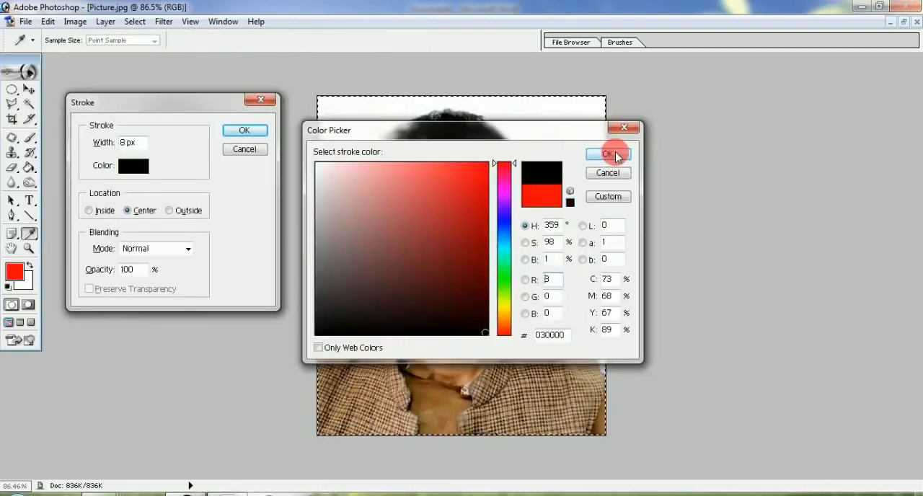
{"action": "left_click", "coordinate": [610, 154]}
{"action": "left_click", "coordinate": [244, 130]}
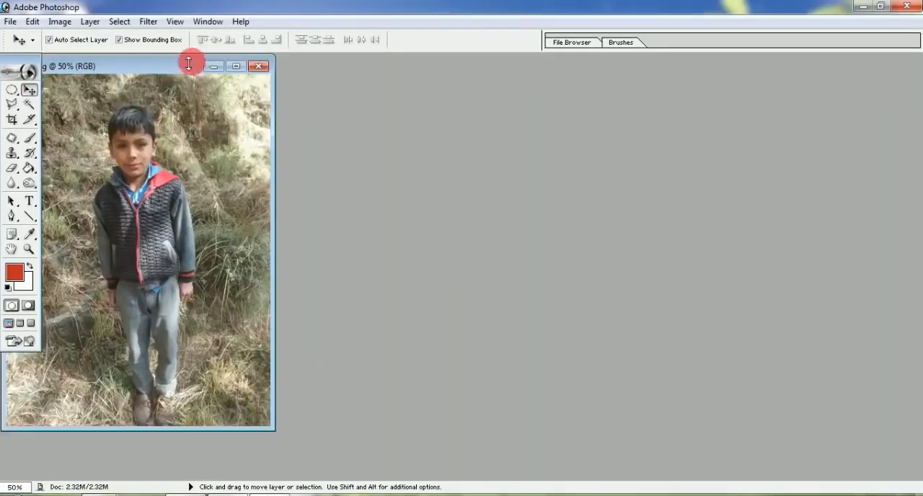
Bring up 123.jpg, rotate the whole picture clockwise by 6.6° to straighten the boy, and deselect
{"action": "left_click_drag", "start_coordinate": [192, 63], "coordinate": [417, 72]}
{"action": "double_click", "coordinate": [417, 73]}
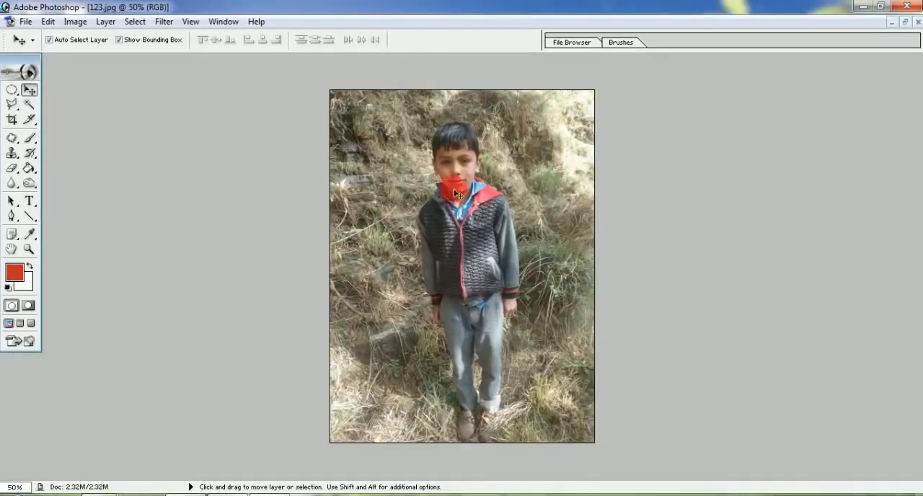
{"action": "key", "text": "ctrl+a"}
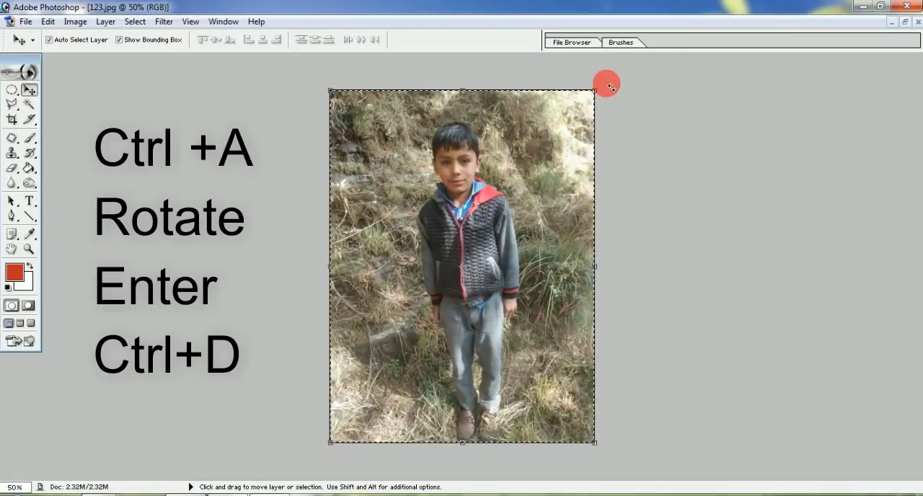
{"action": "left_click_drag", "start_coordinate": [610, 86], "coordinate": [629, 98]}
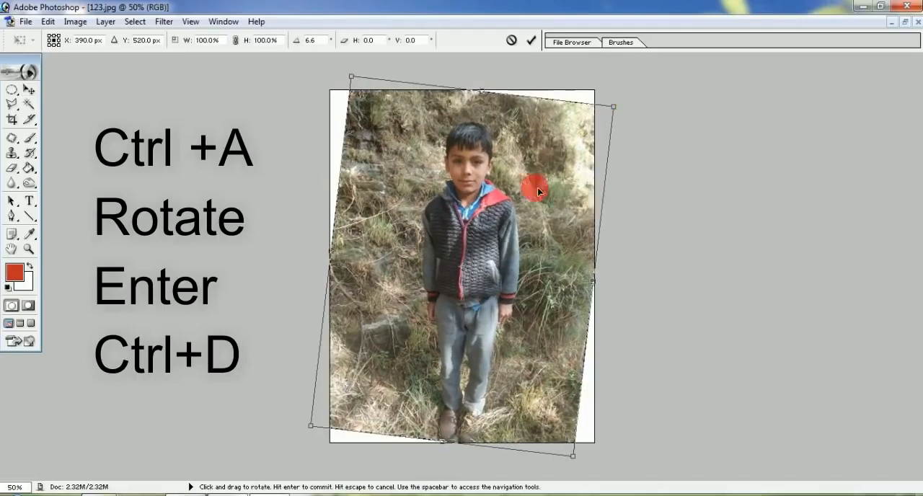
{"action": "key", "text": "Return"}
{"action": "key", "text": "ctrl+d"}
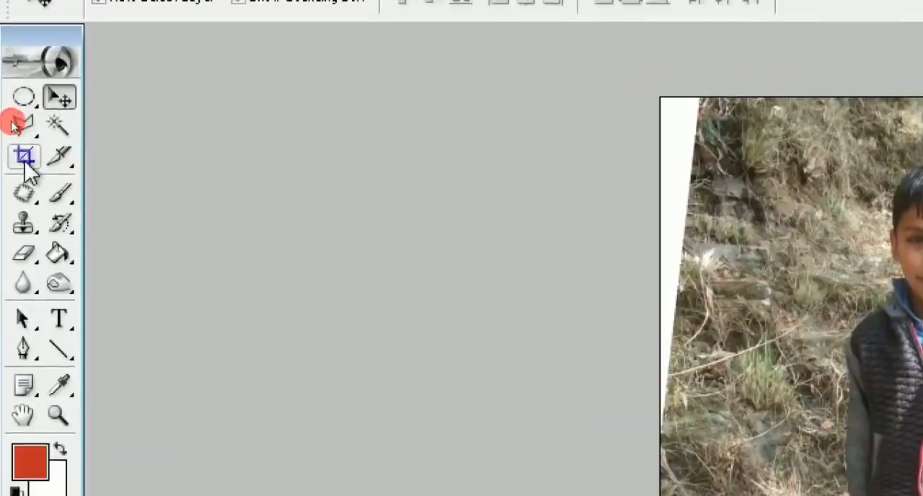
Crop 123.jpg to the boy's head and shoulders at 1.23 by 1.45 in, 400 pixels/inch
{"action": "left_click", "coordinate": [25, 157]}
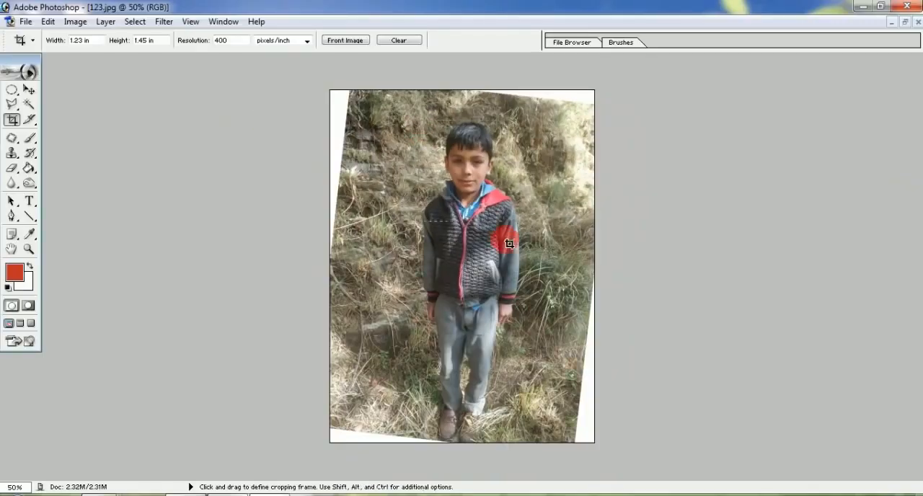
{"action": "left_click_drag", "start_coordinate": [510, 244], "coordinate": [512, 244]}
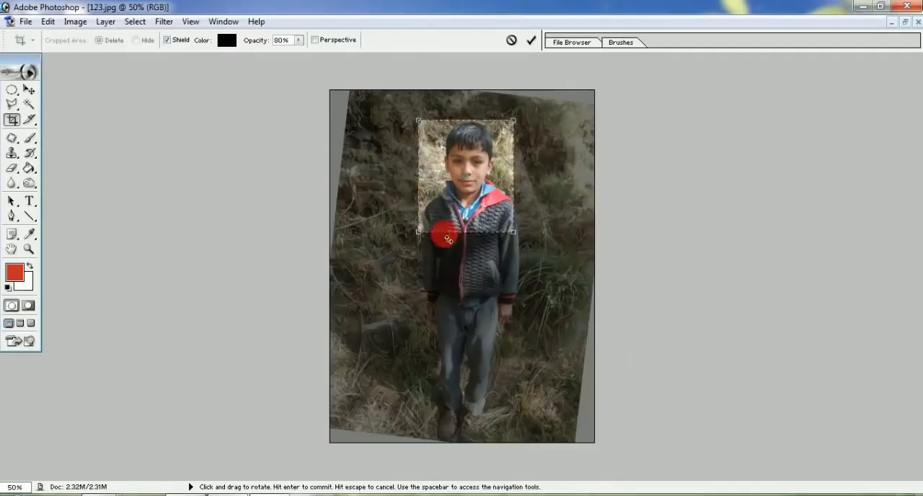
{"action": "key", "text": "Return"}
{"action": "key", "text": "ctrl+plus"}
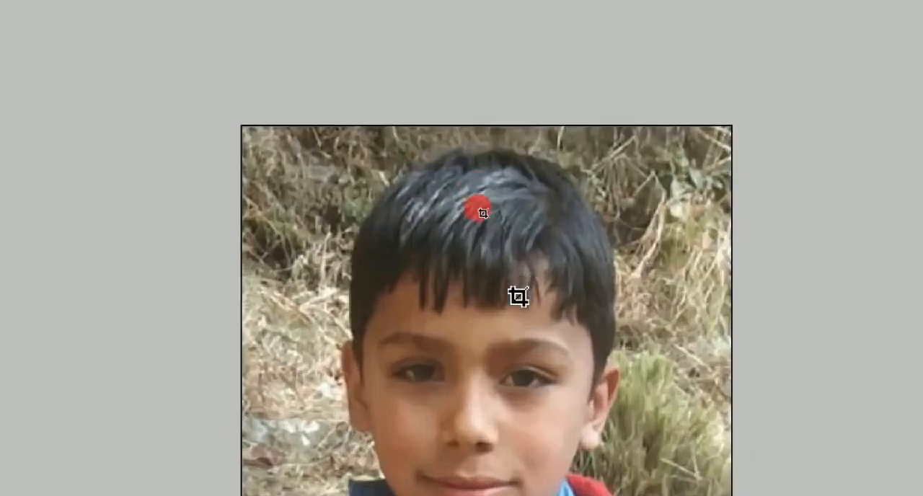
{"action": "key", "text": "ctrl+minus"}
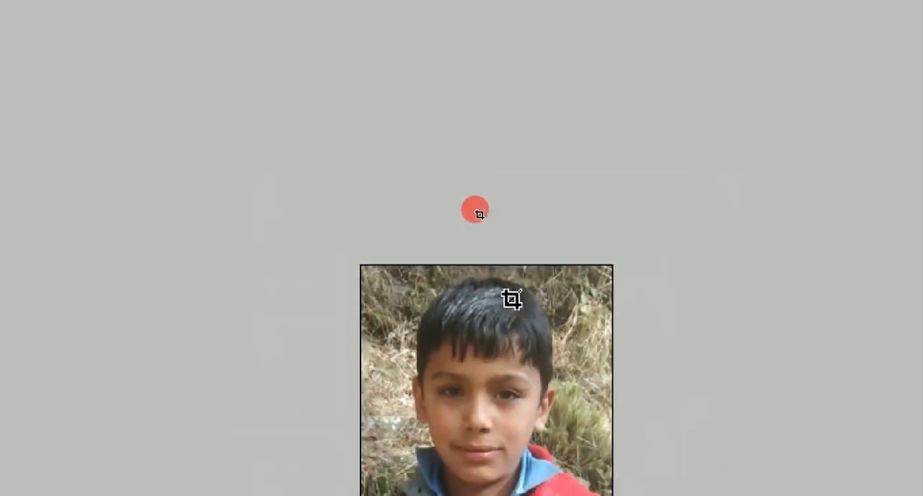
Correct the cropped 123.jpg portrait automatically with Auto Levels, Auto Contrast and Auto Color
{"action": "left_click", "coordinate": [75, 21]}
{"action": "mouse_move", "coordinate": [132, 63]}
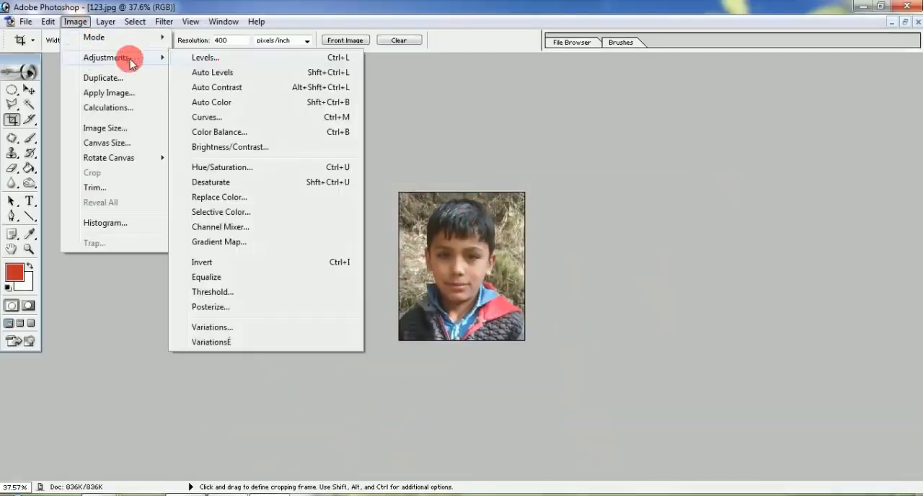
{"action": "left_click", "coordinate": [225, 73]}
{"action": "left_click", "coordinate": [75, 21]}
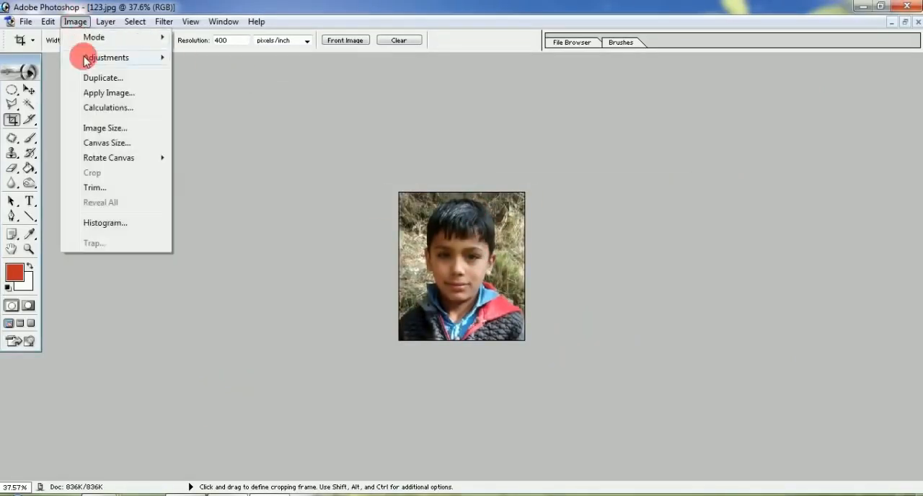
{"action": "left_click", "coordinate": [223, 88]}
{"action": "left_click", "coordinate": [75, 21]}
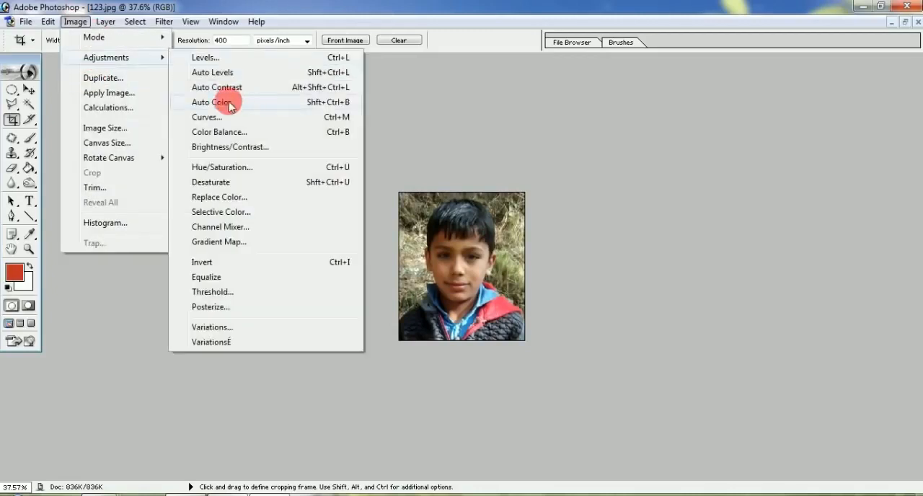
{"action": "left_click", "coordinate": [301, 103]}
Brighten the 123.jpg portrait with Levels, lightening the midtones and moving the black and white points slightly inward
{"action": "key", "text": "ctrl+l"}
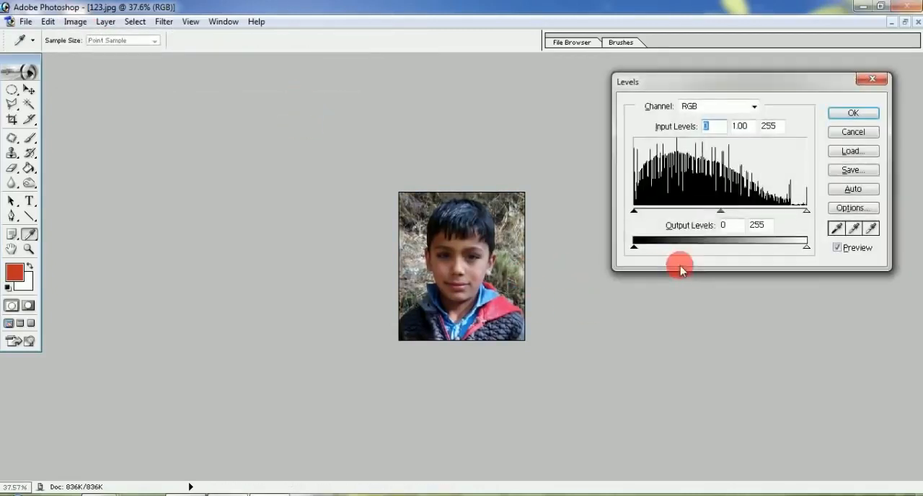
{"action": "left_click_drag", "start_coordinate": [722, 211], "coordinate": [690, 212]}
{"action": "left_click_drag", "start_coordinate": [633, 211], "coordinate": [641, 211]}
{"action": "left_click_drag", "start_coordinate": [806, 211], "coordinate": [796, 211]}
{"action": "left_click", "coordinate": [853, 114]}
{"action": "key", "text": "v"}
{"action": "key", "text": "ctrl+0"}
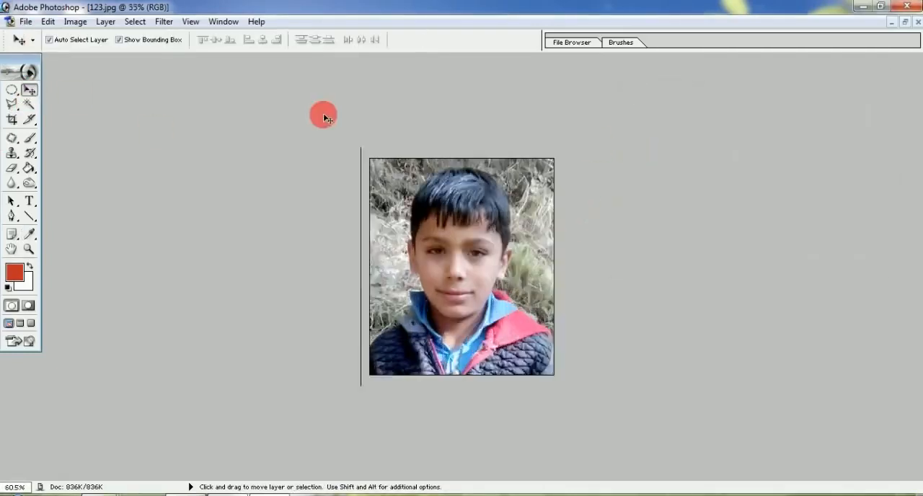
Add a 6 px black stroke, centered on the edge, around the whole 123.jpg portrait and deselect
{"action": "key", "text": "ctrl+a"}
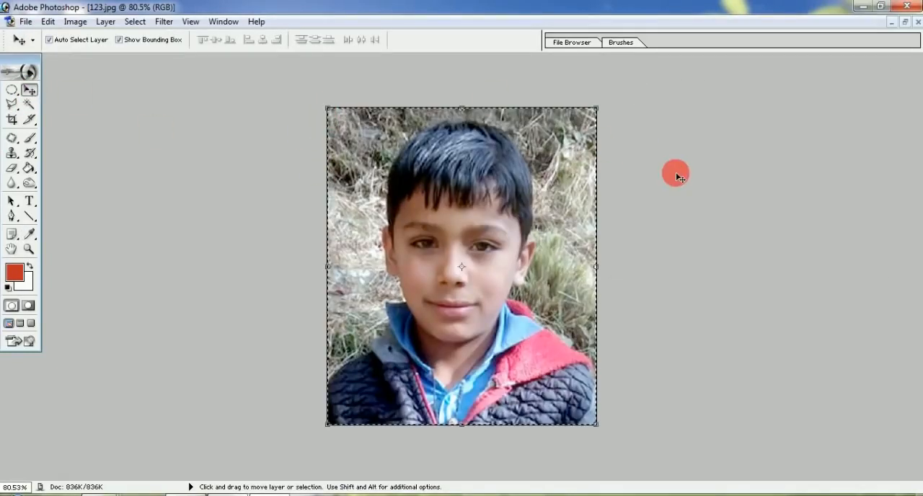
{"action": "key", "text": "alt+e"}
{"action": "key", "text": "s"}
{"action": "left_click", "coordinate": [127, 176]}
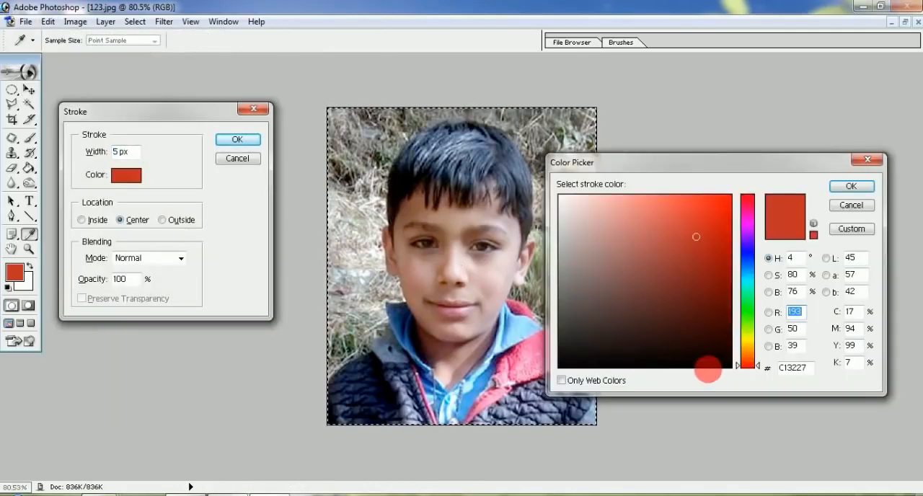
{"action": "left_click", "coordinate": [724, 364]}
{"action": "left_click", "coordinate": [851, 186]}
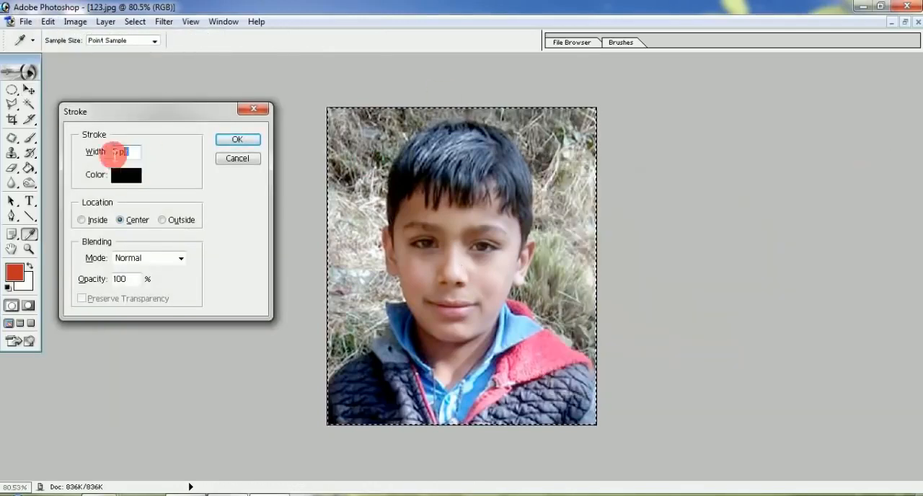
{"action": "type", "text": "6"}
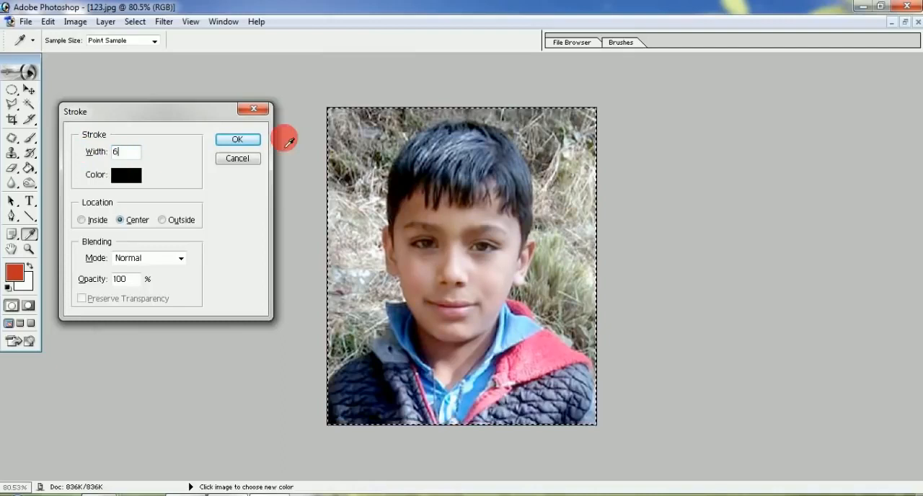
{"action": "left_click", "coordinate": [238, 139]}
{"action": "key", "text": "d"}
{"action": "key", "text": "v"}
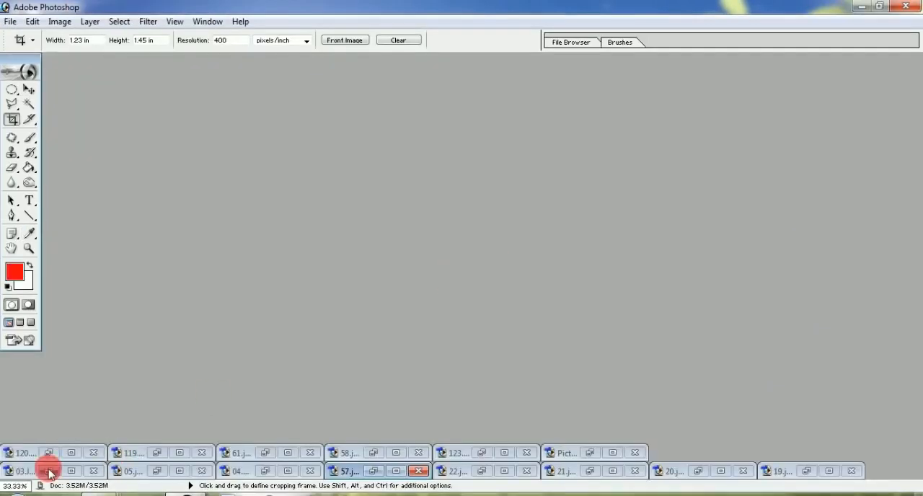
Restore the minimized 03.JPG, 05 and 04.psd portrait windows
{"action": "left_click", "coordinate": [48, 471]}
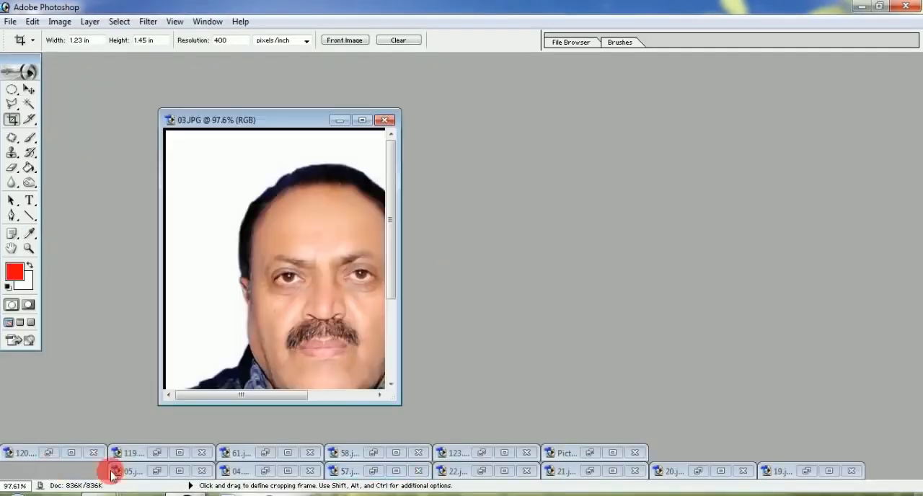
{"action": "left_click", "coordinate": [156, 471]}
{"action": "left_click", "coordinate": [265, 471]}
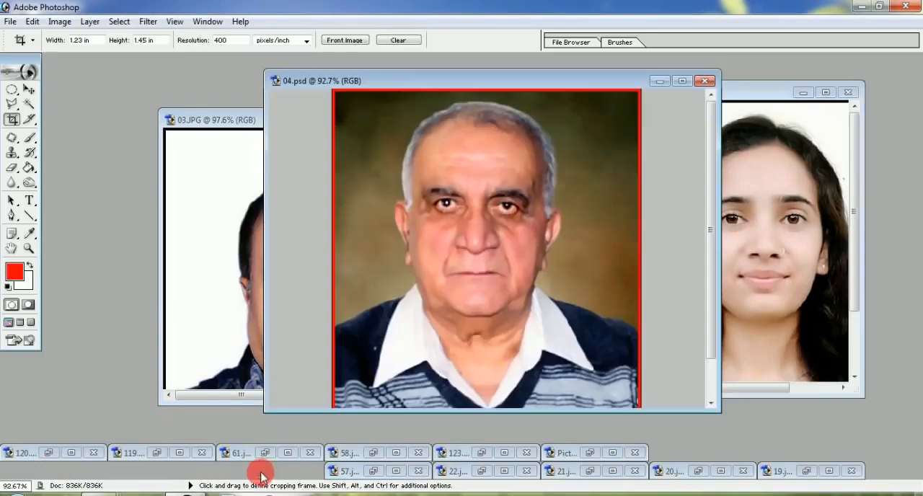
Arrange the 03.JPG and 04.psd windows side by side, zooming 04.psd out to 52.3% and enlarging the 03.JPG window
{"action": "left_click", "coordinate": [28, 90]}
{"action": "left_click_drag", "start_coordinate": [214, 119], "coordinate": [132, 85]}
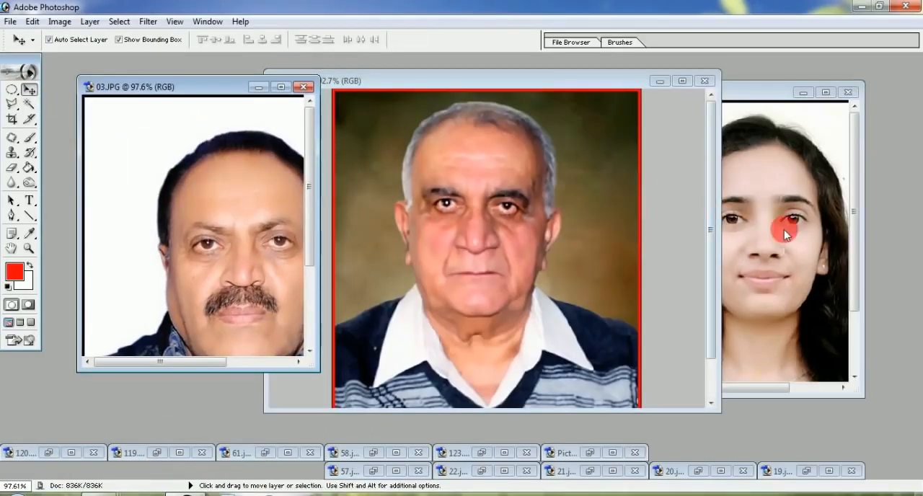
{"action": "left_click_drag", "start_coordinate": [672, 413], "coordinate": [673, 427]}
{"action": "scroll", "coordinate": [395, 238], "scroll_direction": "down", "scroll_amount": 6}
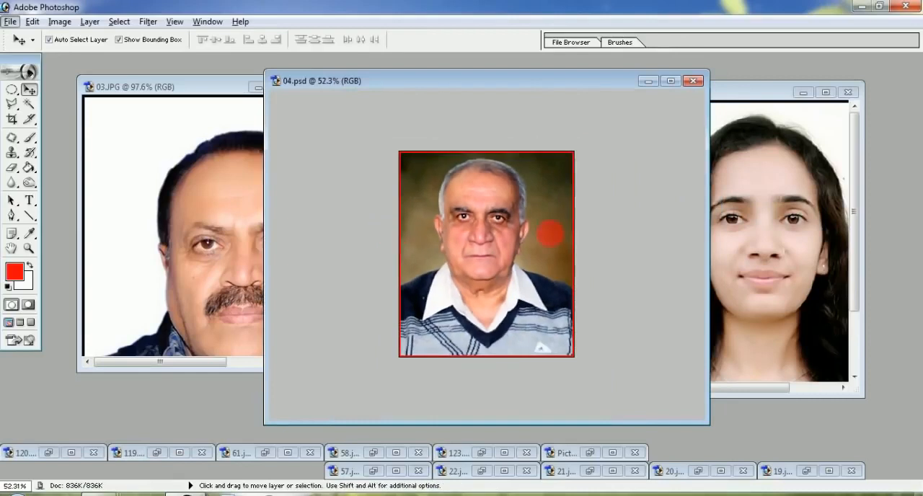
{"action": "left_click_drag", "start_coordinate": [464, 72], "coordinate": [590, 74]}
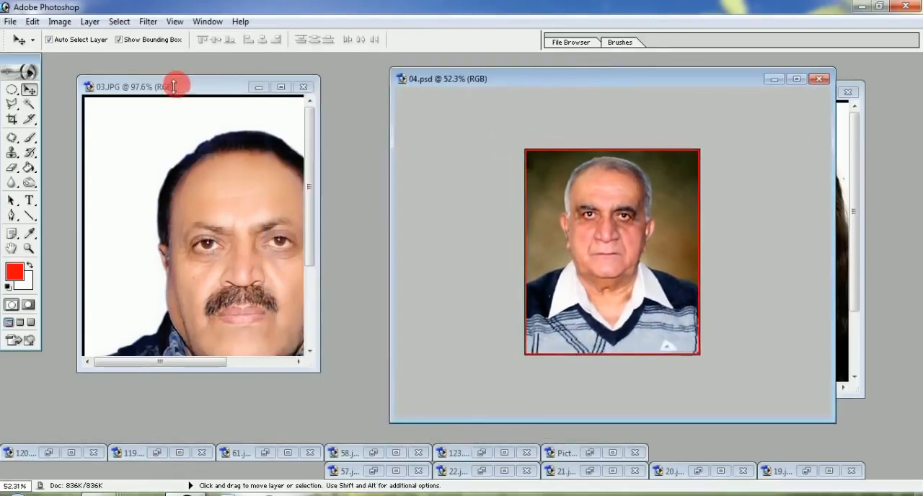
{"action": "left_click", "coordinate": [176, 83]}
{"action": "left_click_drag", "start_coordinate": [315, 371], "coordinate": [519, 422]}
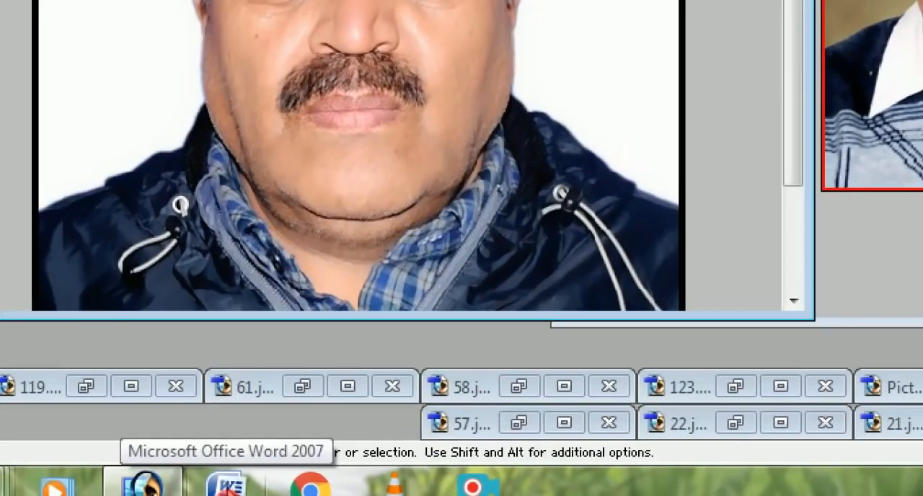
Switch to Microsoft Word and set the blank document's paper size to A4
{"action": "left_click", "coordinate": [226, 484]}
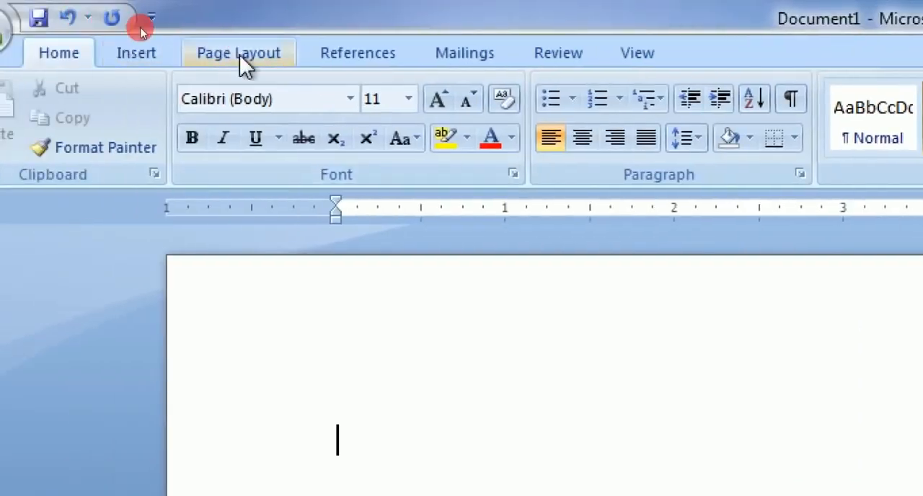
{"action": "left_click", "coordinate": [141, 30]}
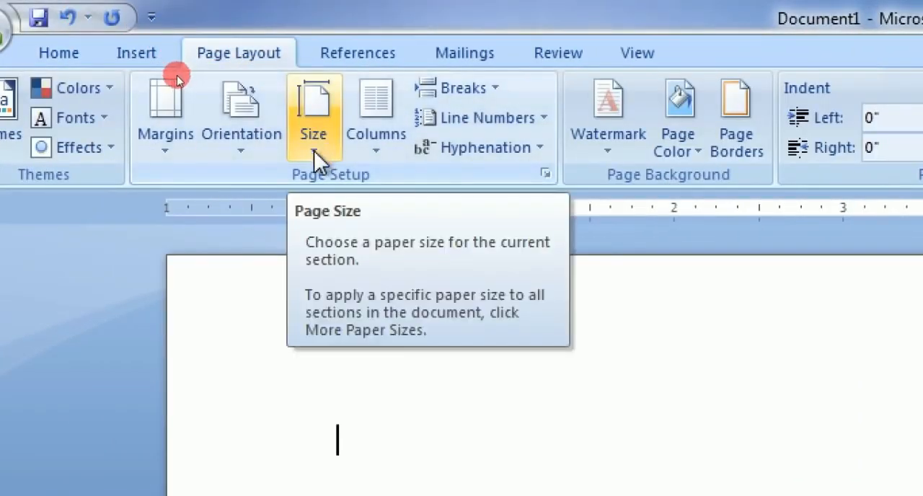
{"action": "left_click", "coordinate": [316, 152]}
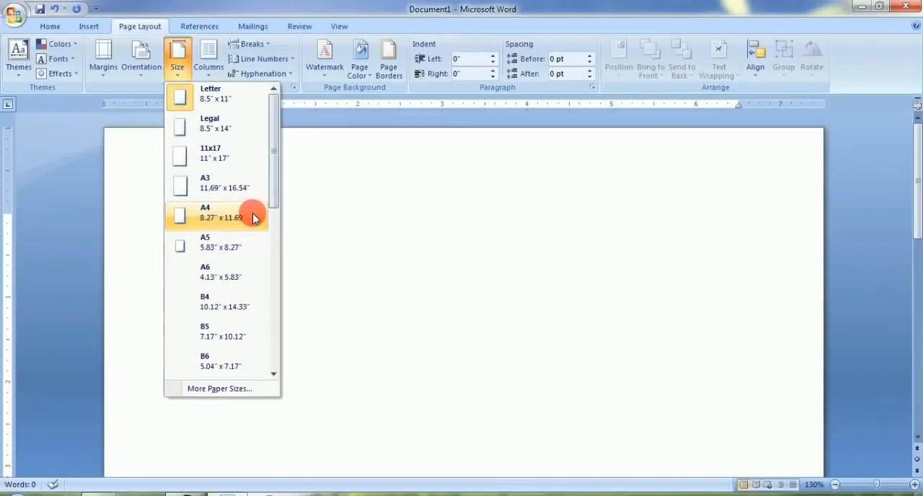
{"action": "left_click", "coordinate": [213, 218]}
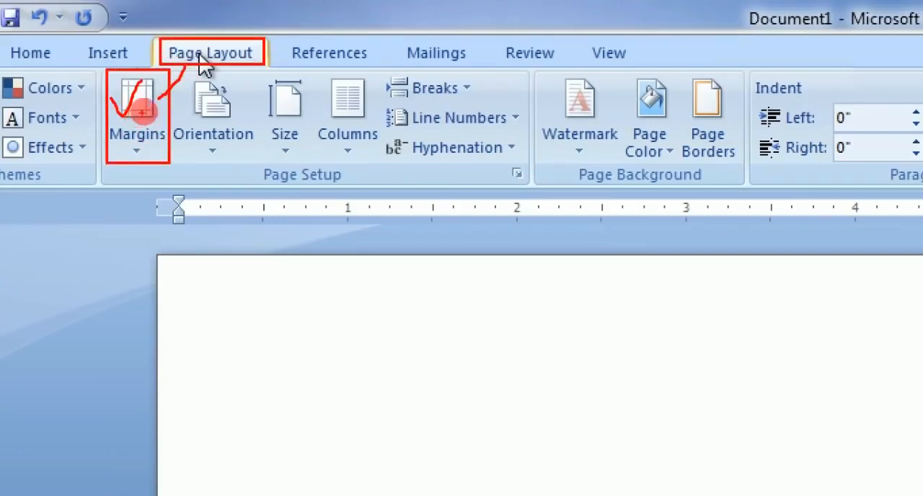
Set custom page margins of 0.1" on all four sides and ignore the printable-area warning
{"action": "left_click", "coordinate": [135, 119]}
{"action": "left_click", "coordinate": [134, 375]}
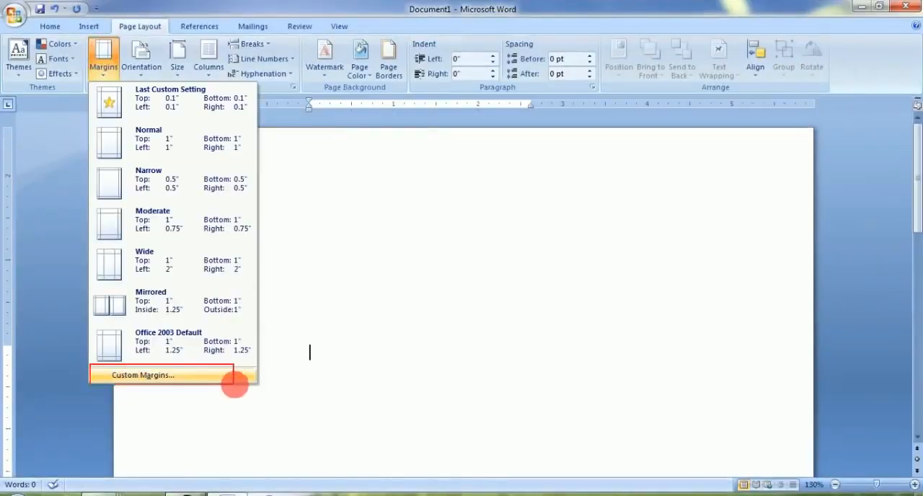
{"action": "left_click", "coordinate": [185, 375]}
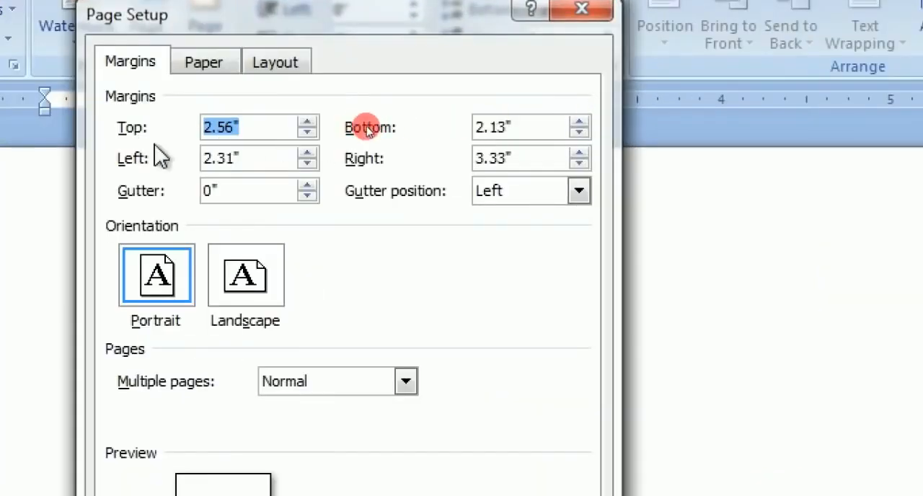
{"action": "left_click_drag", "start_coordinate": [306, 133], "coordinate": [306, 132]}
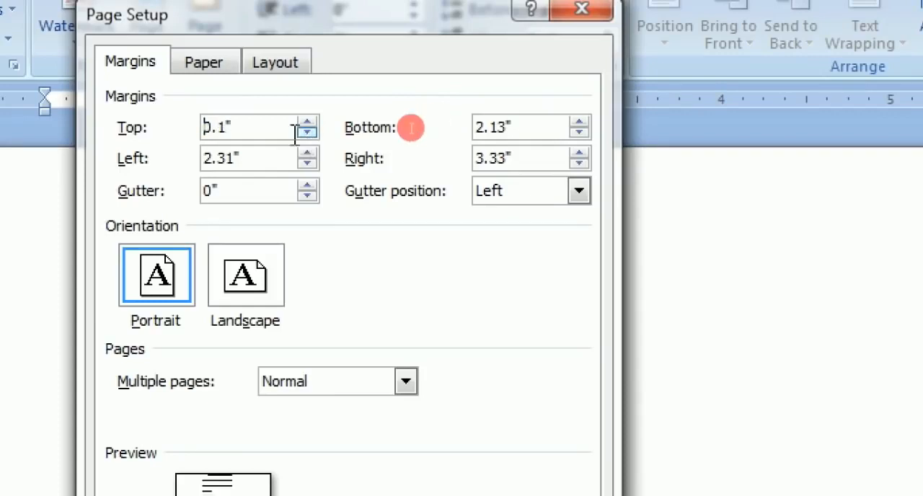
{"action": "left_click_drag", "start_coordinate": [579, 132], "coordinate": [579, 132]}
{"action": "left_click", "coordinate": [307, 163]}
{"action": "left_click_drag", "start_coordinate": [306, 163], "coordinate": [306, 162]}
{"action": "left_click_drag", "start_coordinate": [579, 163], "coordinate": [579, 163]}
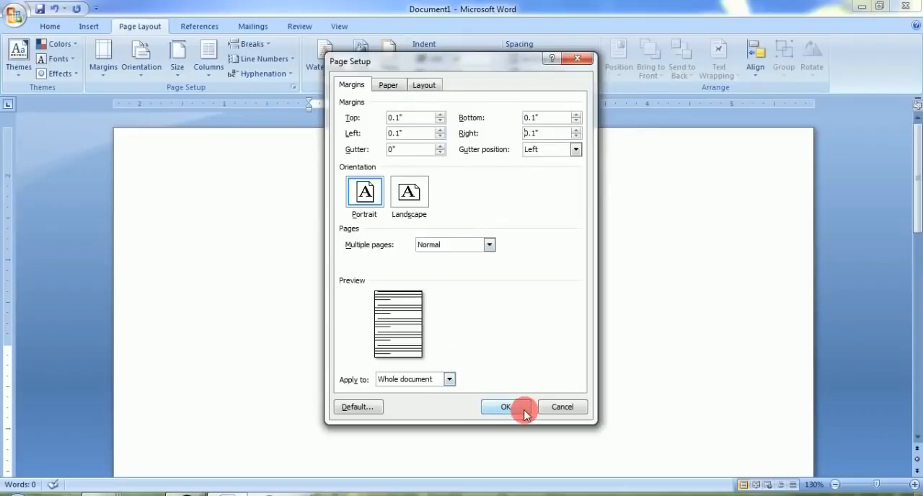
{"action": "left_click", "coordinate": [504, 408]}
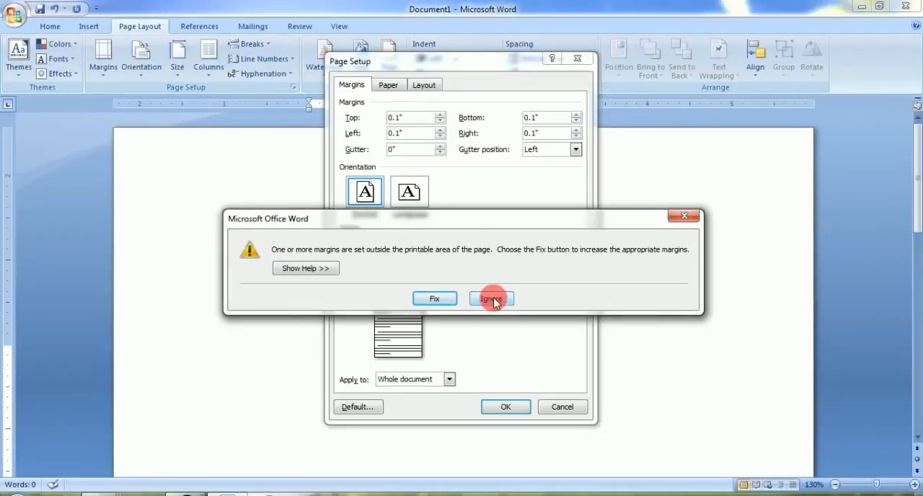
{"action": "left_click", "coordinate": [488, 306]}
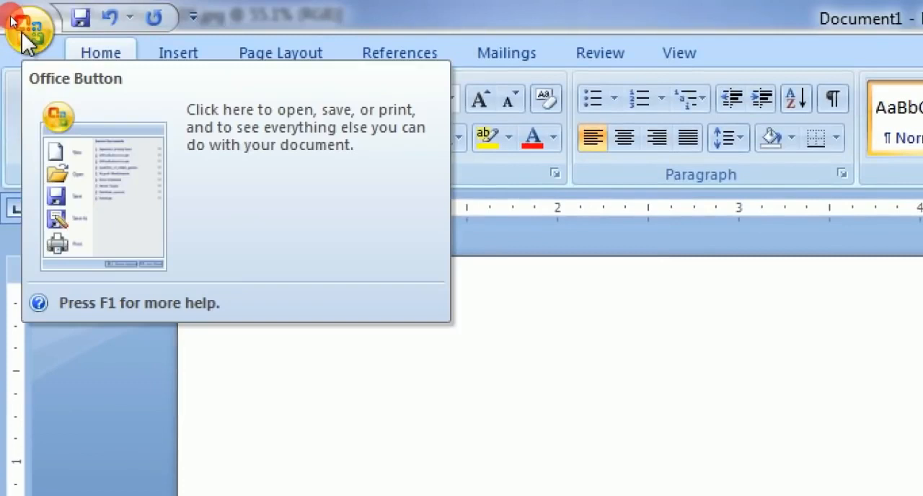
Save the blank page to the Desktop as a Word document named Photo Print page
{"action": "left_click", "coordinate": [23, 33]}
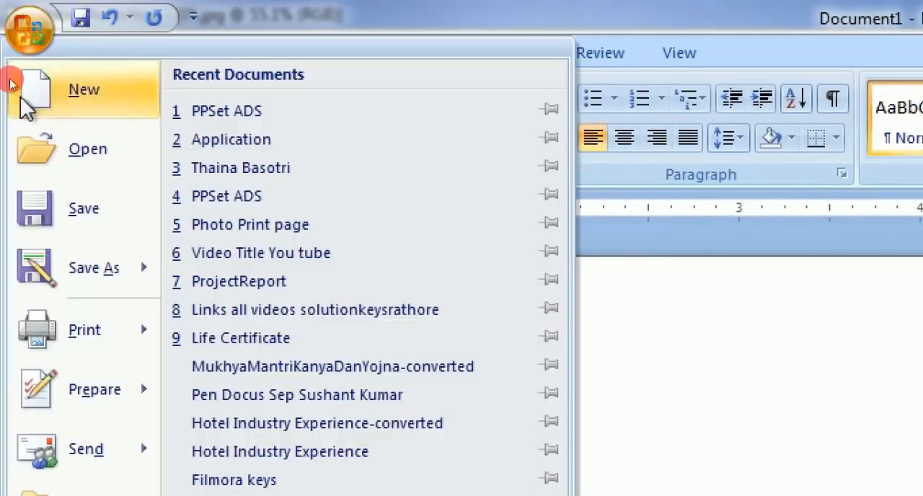
{"action": "left_click", "coordinate": [81, 205]}
{"action": "left_click", "coordinate": [90, 123]}
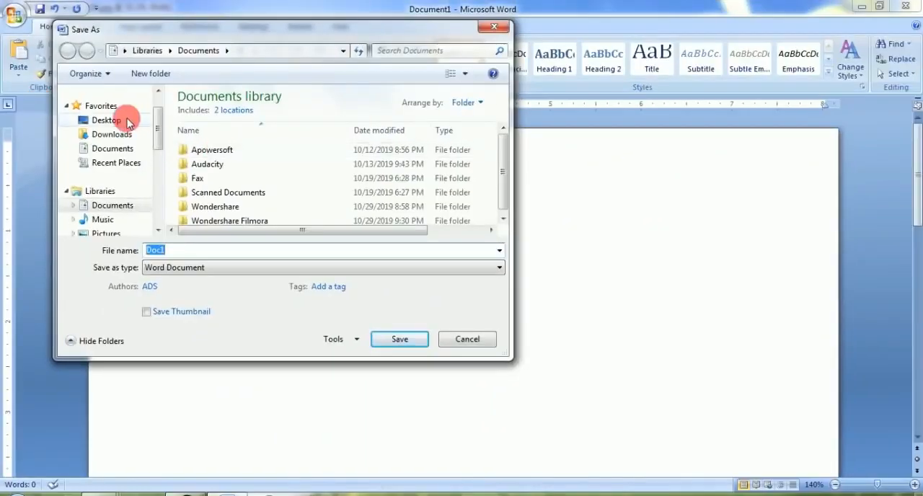
{"action": "left_click_drag", "start_coordinate": [158, 252], "coordinate": [97, 256]}
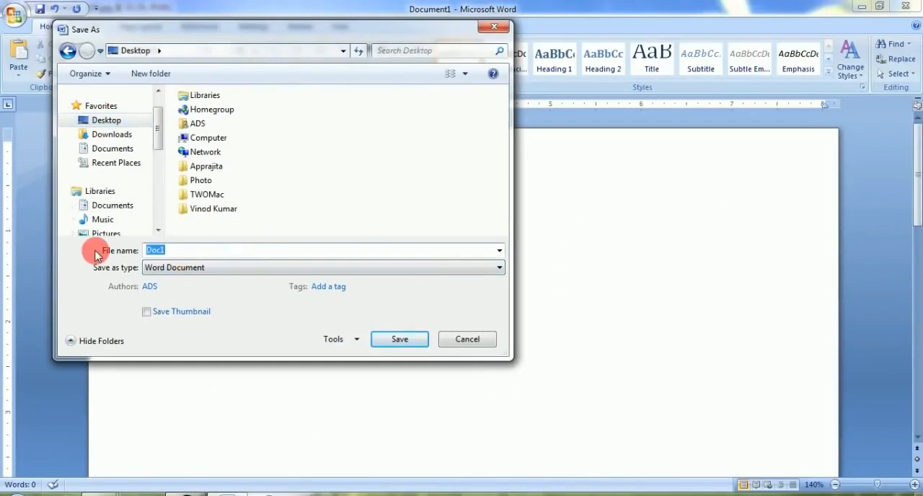
{"action": "type", "text": "P"}
{"action": "type", "text": "hoto Print page"}
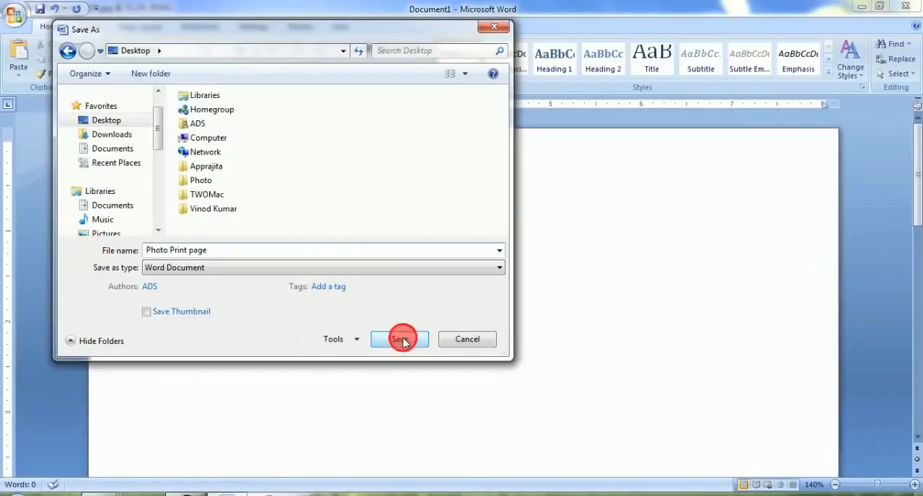
{"action": "left_click", "coordinate": [724, 428]}
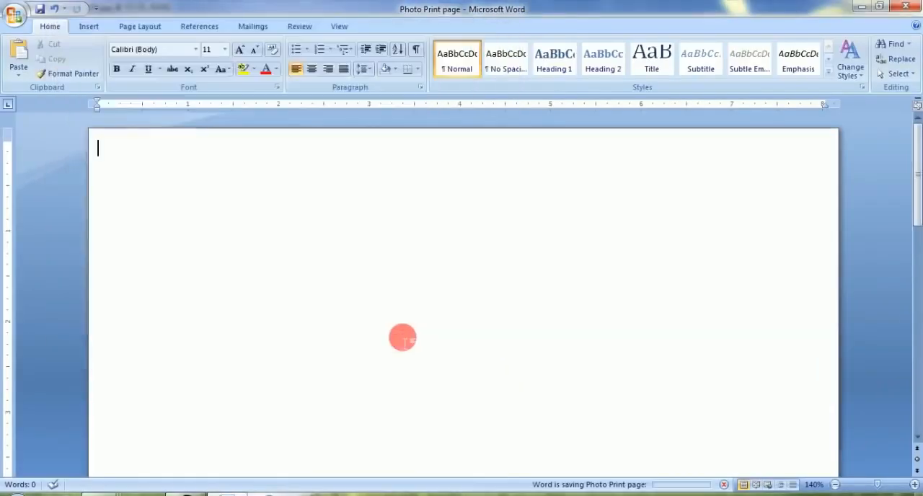
Close the saved Word document and minimize Photoshop to reach the desktop
{"action": "left_click", "coordinate": [912, 8]}
{"action": "left_click", "coordinate": [464, 286]}
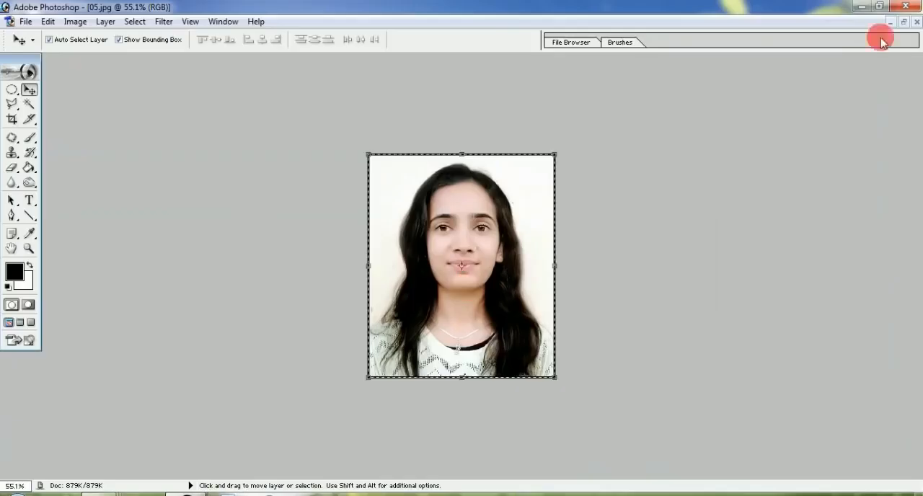
{"action": "left_click", "coordinate": [914, 22]}
{"action": "left_click", "coordinate": [467, 197]}
{"action": "left_click", "coordinate": [862, 7]}
{"action": "left_click", "coordinate": [861, 6]}
Move the Photo Print page file to a free spot on the desktop, reopen it and apply the No Spacing style
{"action": "left_click_drag", "start_coordinate": [25, 443], "coordinate": [123, 209]}
{"action": "key", "text": "super+plus"}
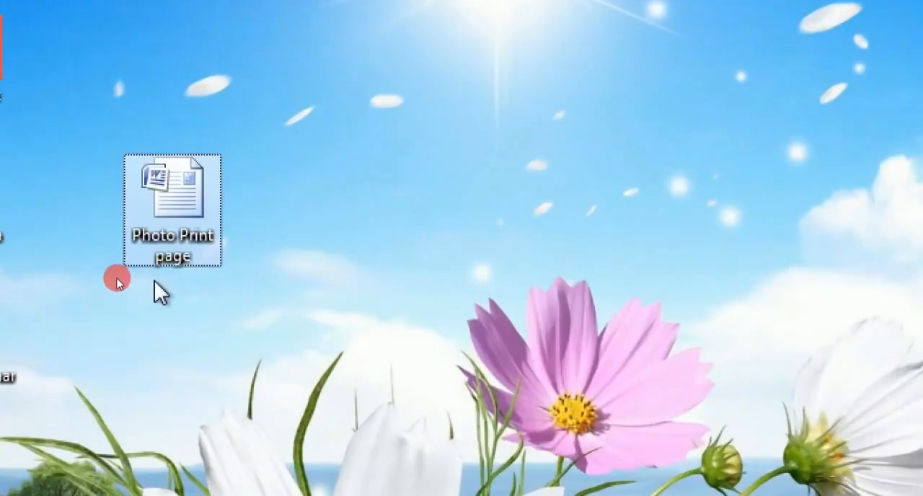
{"action": "key", "text": "super+minus"}
{"action": "double_click", "coordinate": [127, 243]}
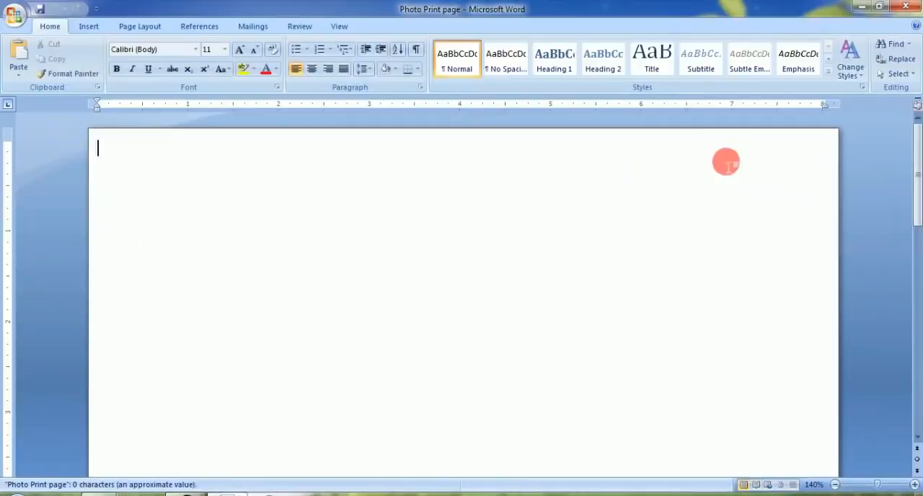
{"action": "left_click", "coordinate": [511, 67]}
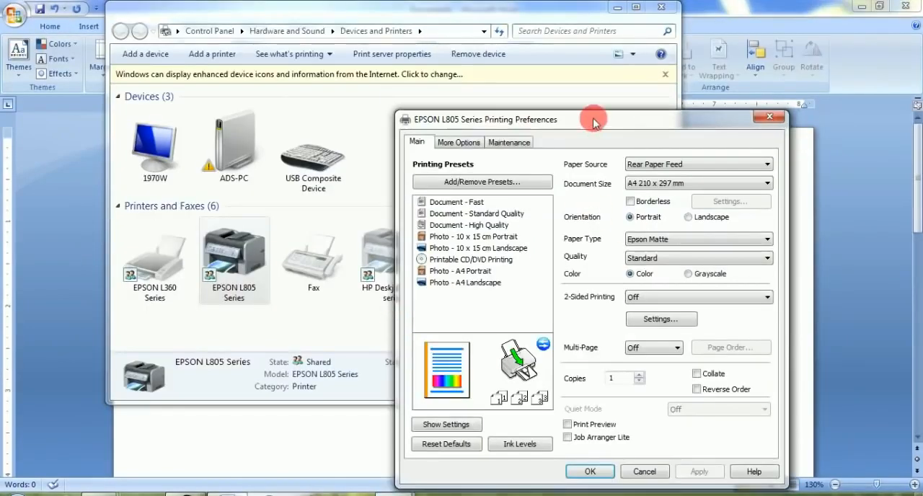
In the EPSON L805 printing preferences, set the document size to A4 210 x 297 mm and the paper type to Epson Matte
{"action": "left_click_drag", "start_coordinate": [596, 120], "coordinate": [456, 70]}
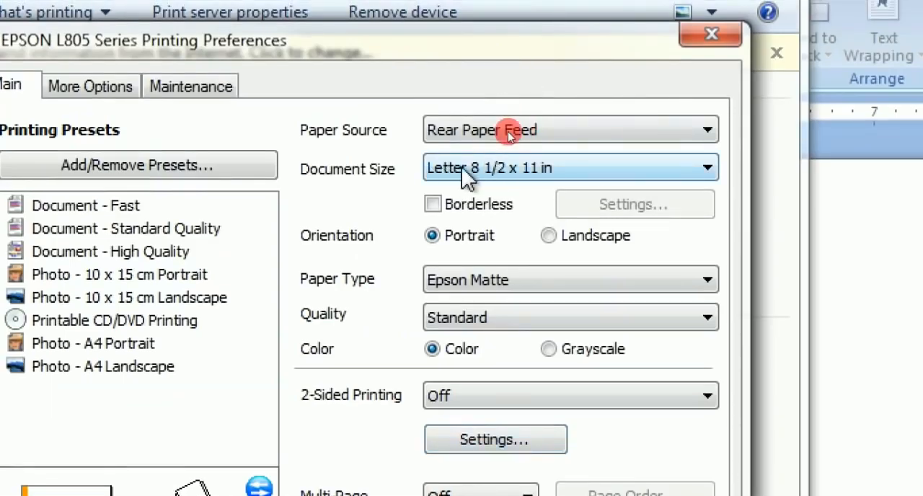
{"action": "left_click", "coordinate": [534, 170]}
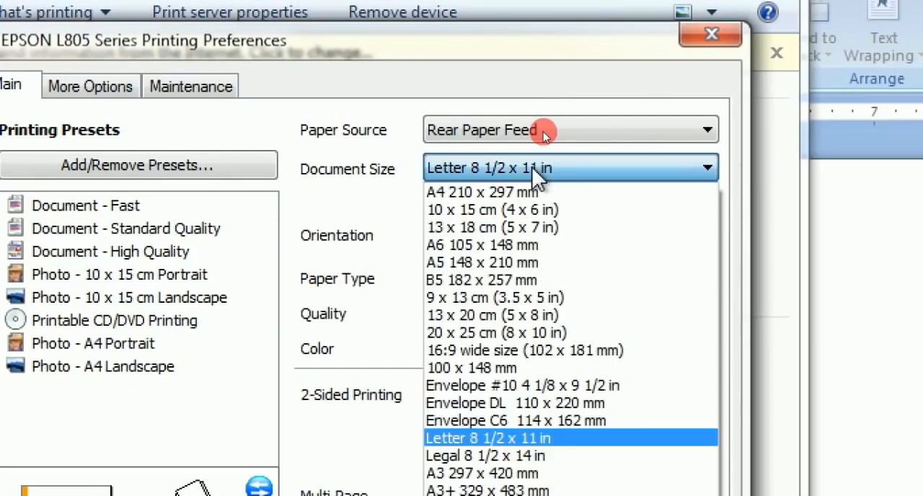
{"action": "left_click", "coordinate": [478, 191]}
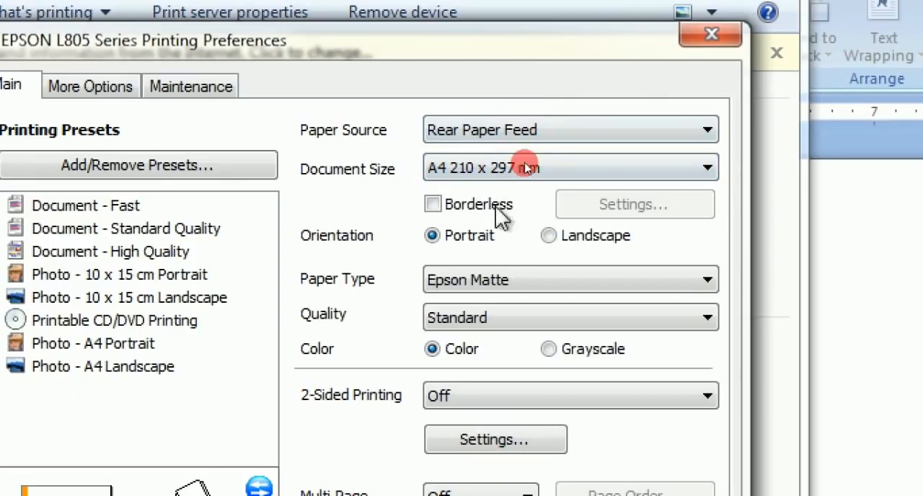
{"action": "left_click", "coordinate": [509, 280]}
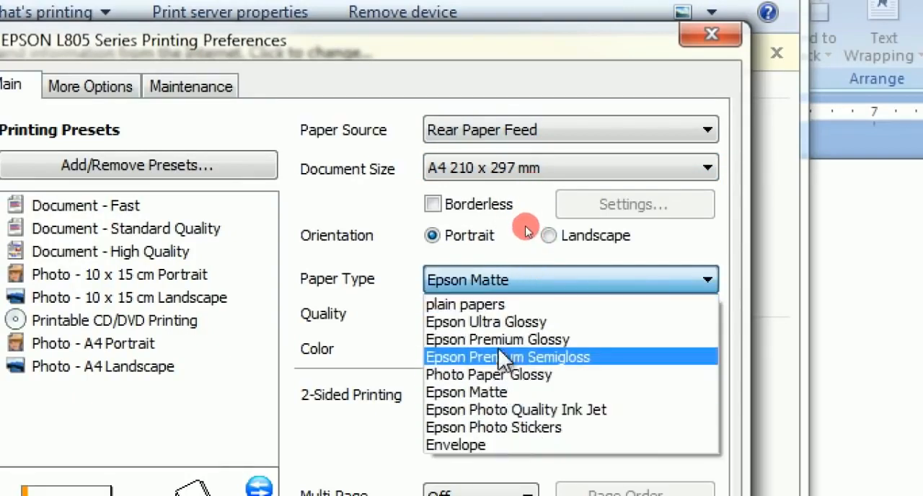
{"action": "left_click", "coordinate": [478, 393]}
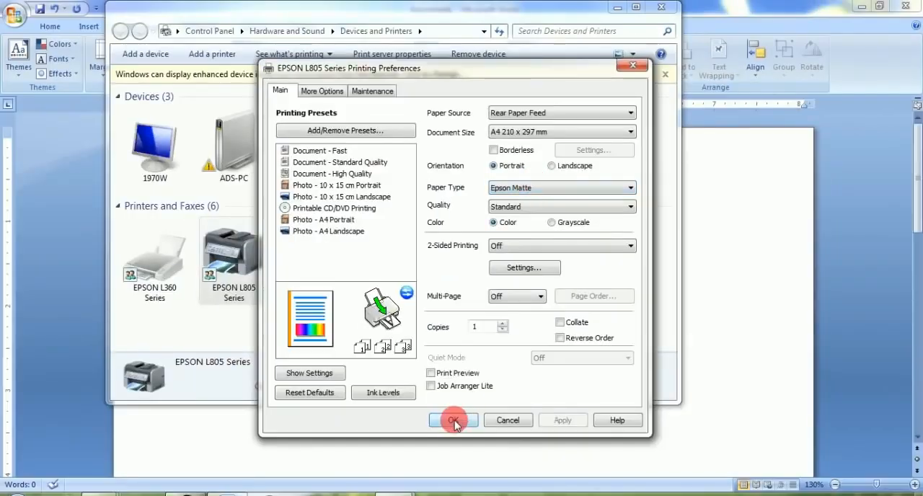
{"action": "left_click", "coordinate": [459, 417]}
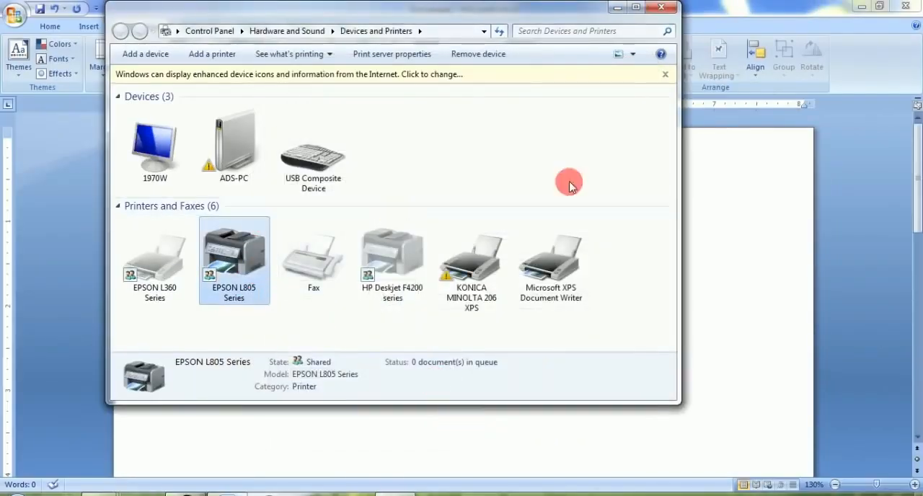
{"action": "left_click", "coordinate": [667, 10]}
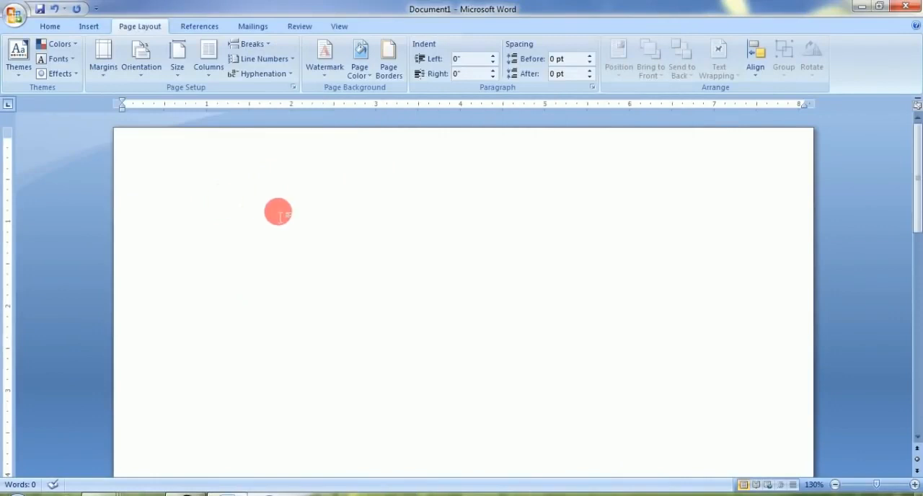
Switch to Photoshop, zoom out the 03.JPG portrait and maximize its window
{"action": "left_click", "coordinate": [191, 494]}
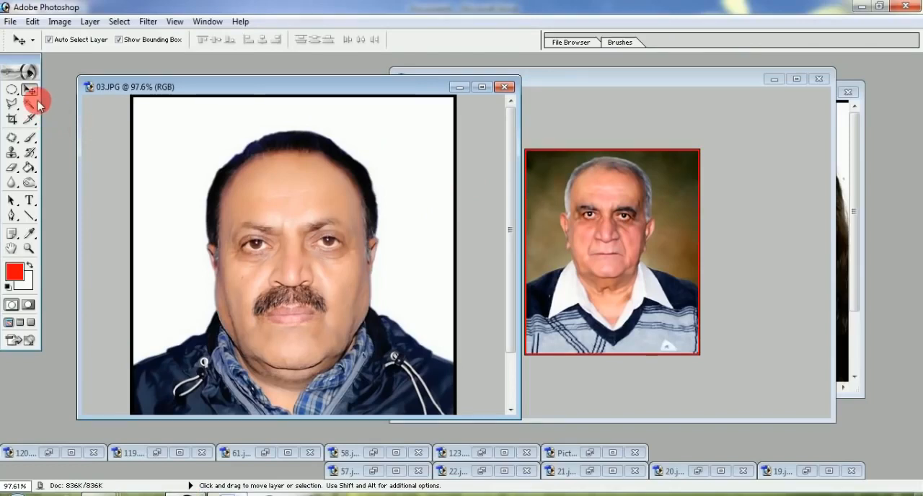
{"action": "key", "text": "ctrl+alt+minus"}
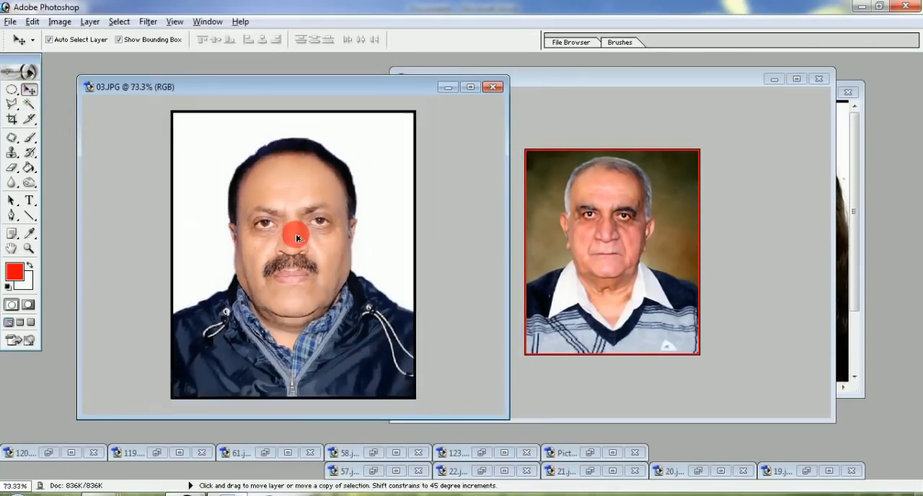
{"action": "double_click", "coordinate": [278, 85]}
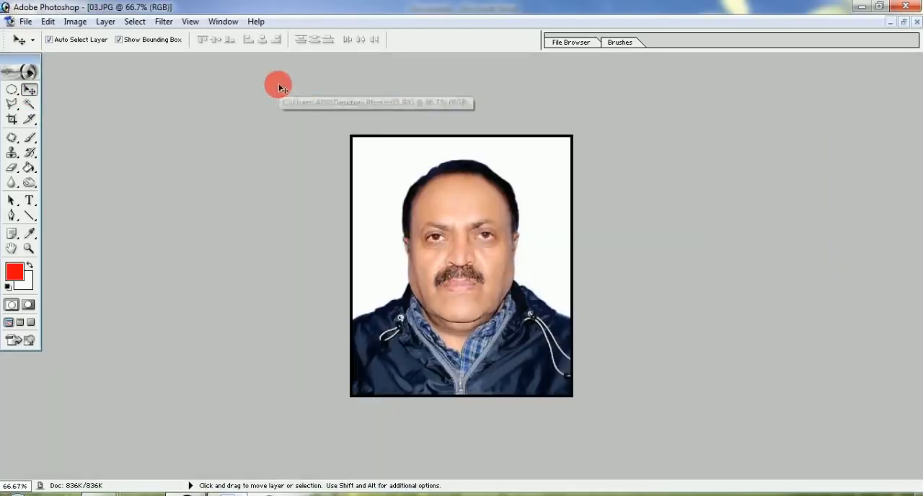
{"action": "scroll", "coordinate": [455, 248], "scroll_direction": "up", "scroll_amount": 3}
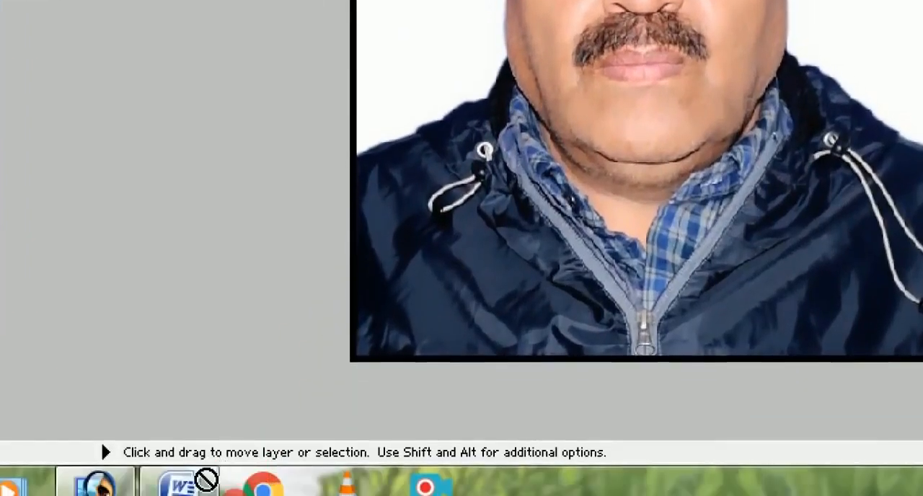
Transfer the 03.JPG portrait from Photoshop onto the start of the blank Word page and select the placed picture
{"action": "left_click", "coordinate": [226, 495]}
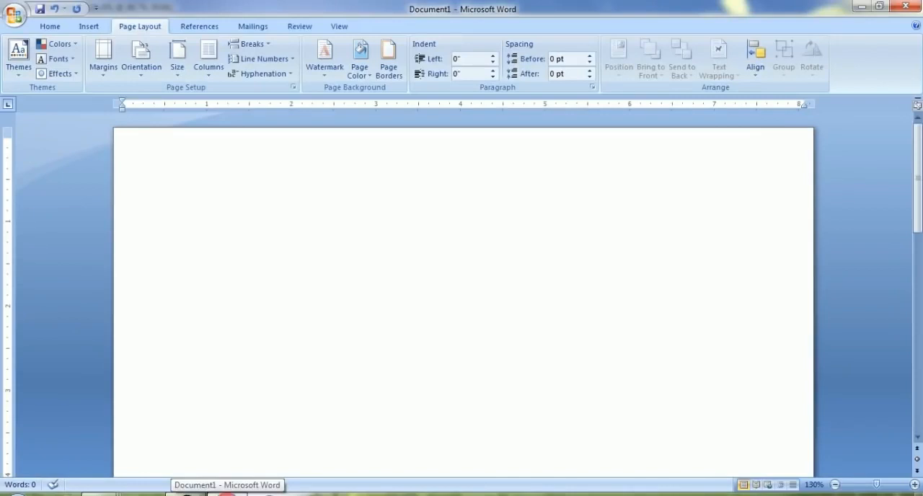
{"action": "left_click_drag", "start_coordinate": [246, 486], "coordinate": [244, 364]}
{"action": "left_click_drag", "start_coordinate": [328, 250], "coordinate": [80, 165]}
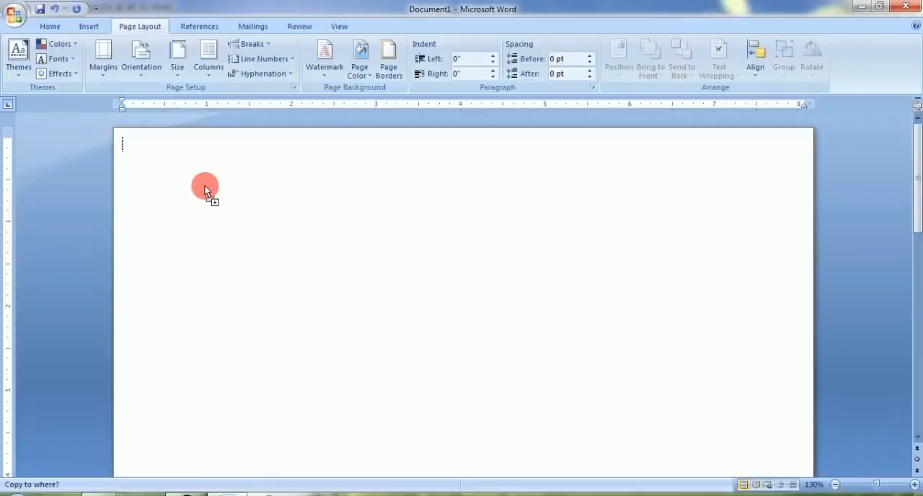
{"action": "left_click_drag", "start_coordinate": [430, 273], "coordinate": [430, 272]}
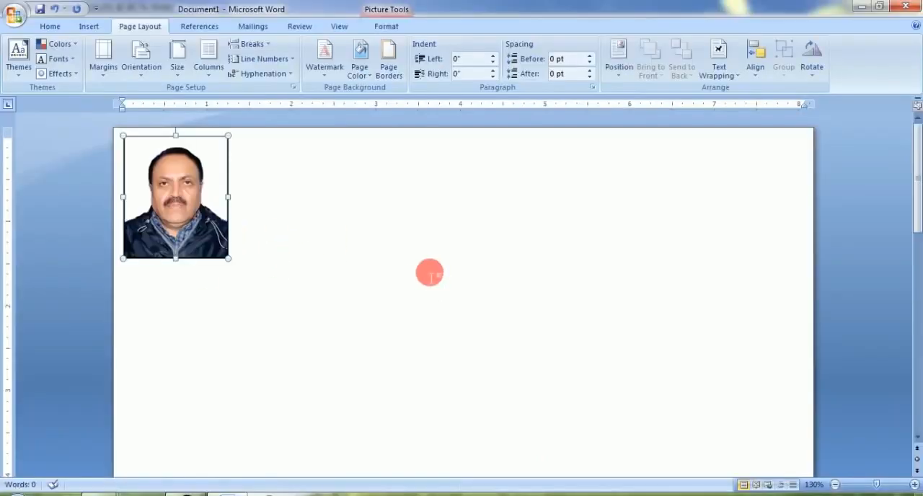
{"action": "left_click", "coordinate": [261, 244]}
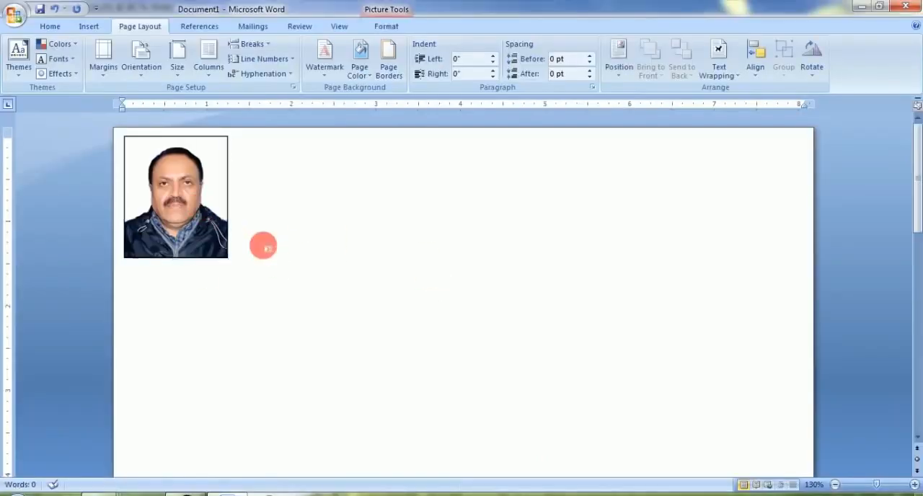
{"action": "left_click", "coordinate": [212, 216]}
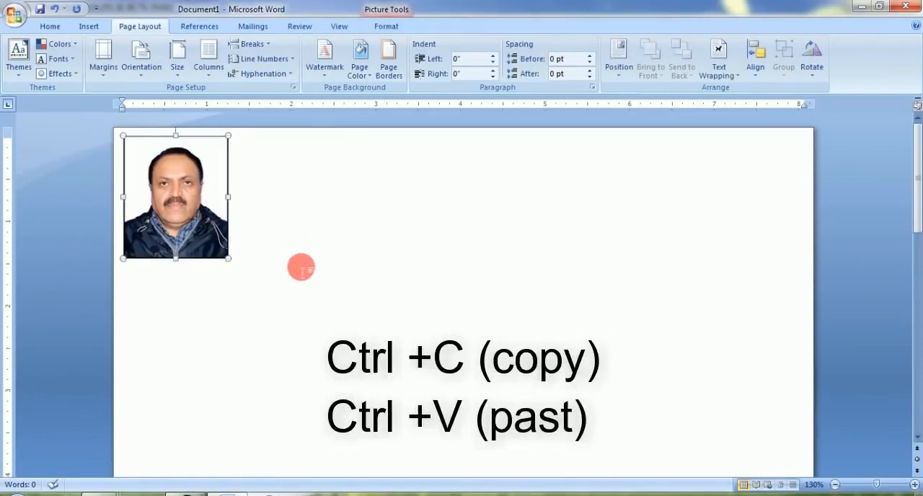
Copy the selected portrait and paste it alongside so the top row holds three portraits, deleting the surplus copy
{"action": "key", "text": "ctrl+c"}
{"action": "key", "text": "ctrl+v"}
{"action": "key", "text": "ctrl+v"}
{"action": "key", "text": "ctrl+v"}
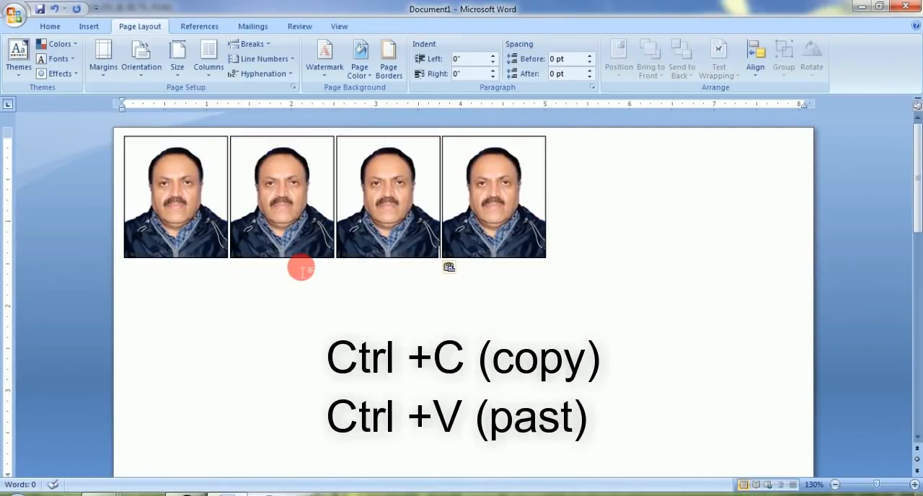
{"action": "key", "text": "BackSpace"}
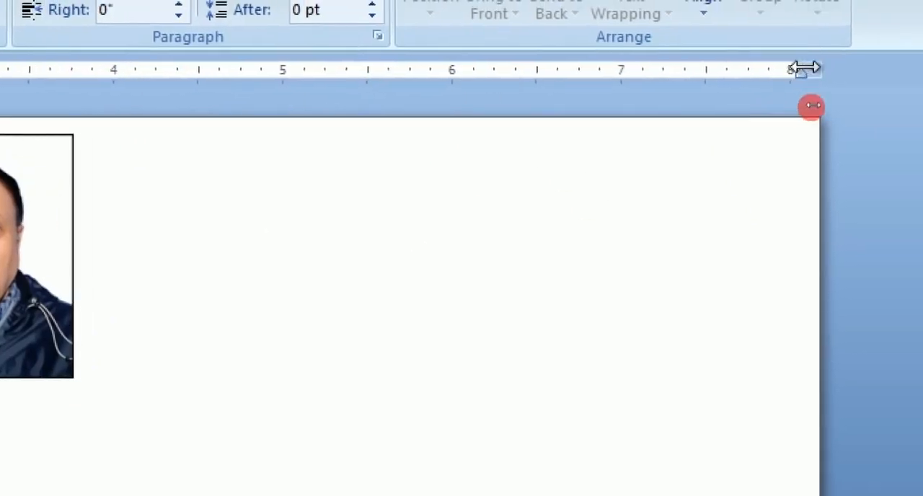
{"action": "left_click_drag", "start_coordinate": [804, 68], "coordinate": [704, 71]}
{"action": "left_click_drag", "start_coordinate": [281, 86], "coordinate": [124, 89]}
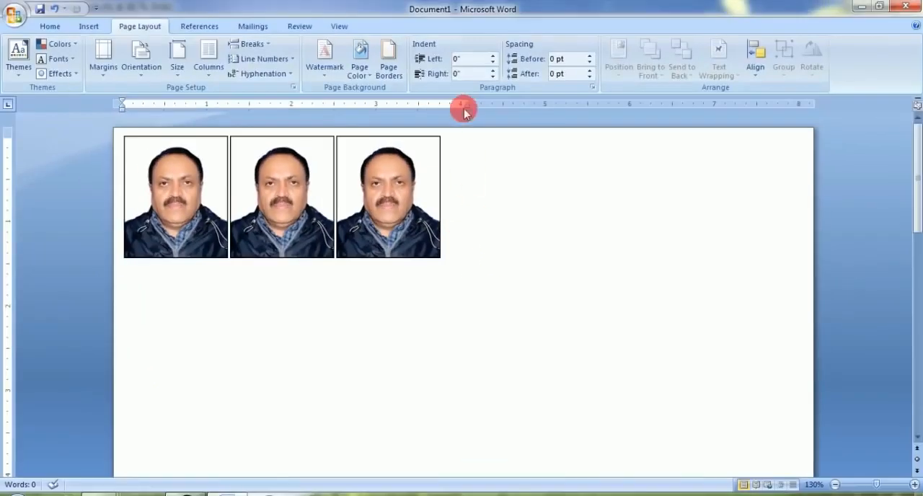
{"action": "left_click_drag", "start_coordinate": [472, 105], "coordinate": [809, 104]}
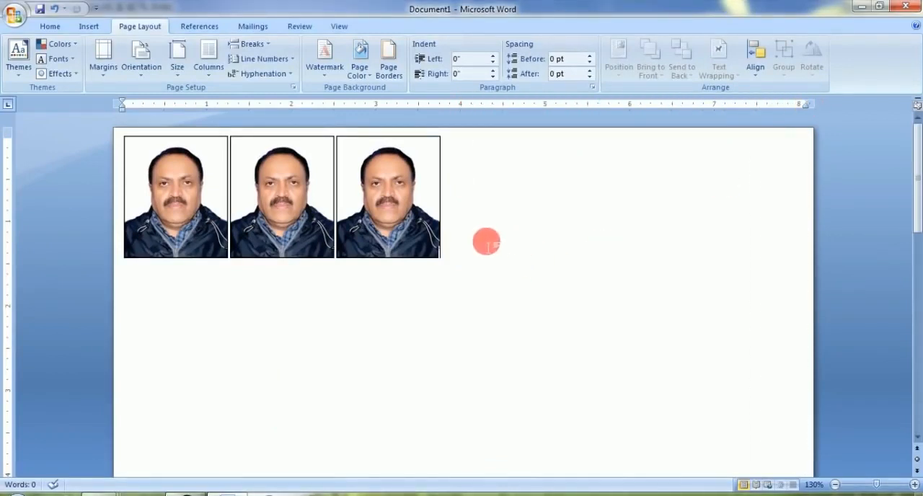
Paste three more portrait copies and move the right indent to about 4 inches to wrap them into two rows of three
{"action": "key", "text": "ctrl+v"}
{"action": "key", "text": "ctrl+v"}
{"action": "key", "text": "ctrl+v"}
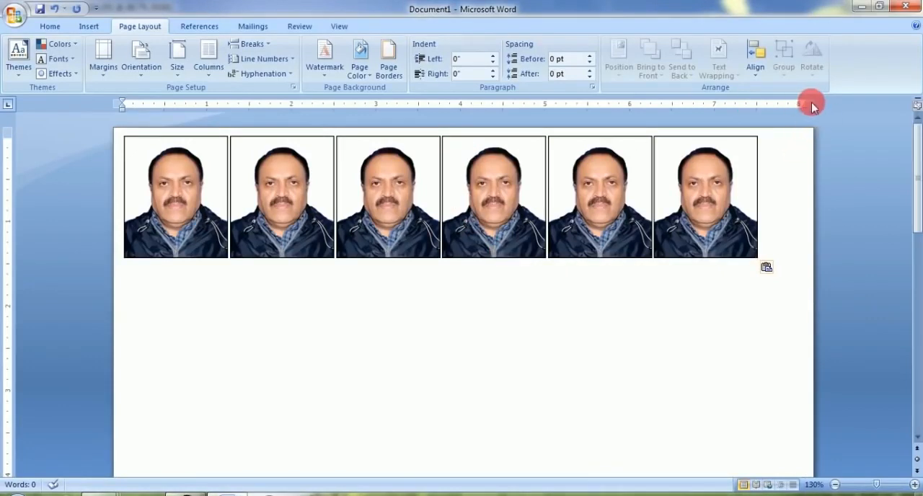
{"action": "left_click_drag", "start_coordinate": [814, 105], "coordinate": [467, 109]}
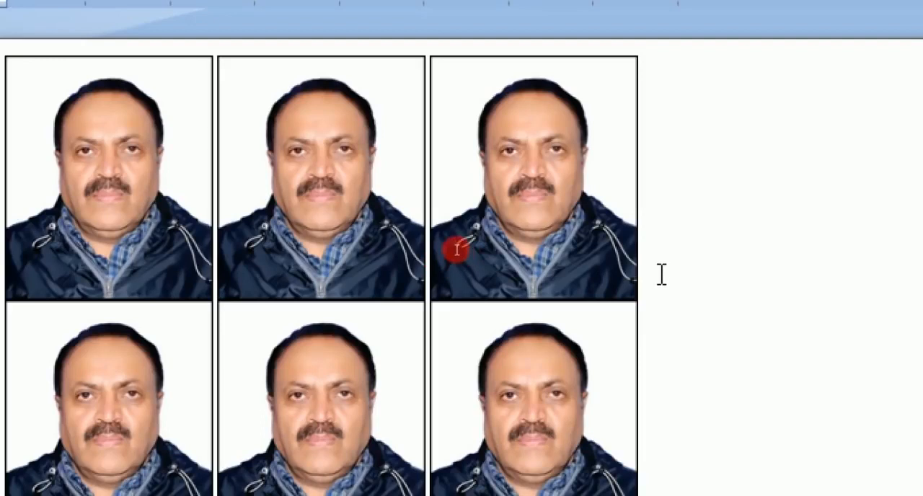
Insert spaces between the three portraits in the upper row to leave cutting gaps
{"action": "left_click", "coordinate": [639, 286]}
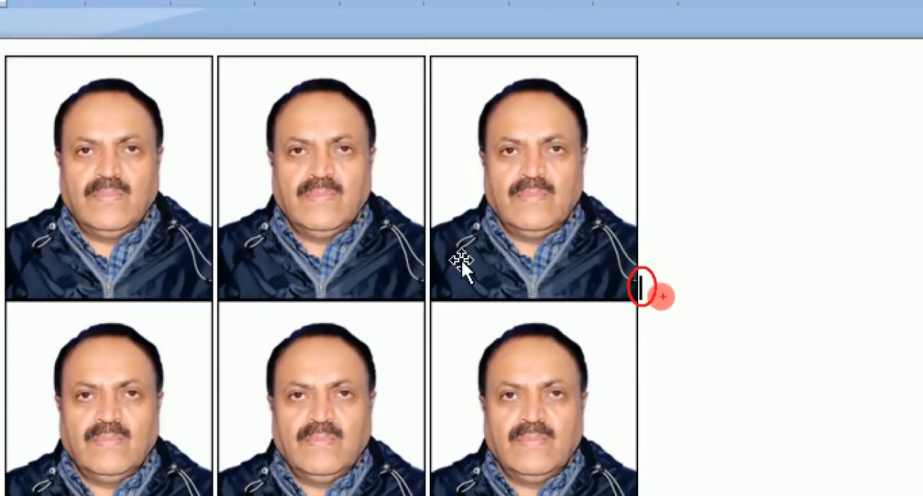
{"action": "left_click", "coordinate": [427, 289]}
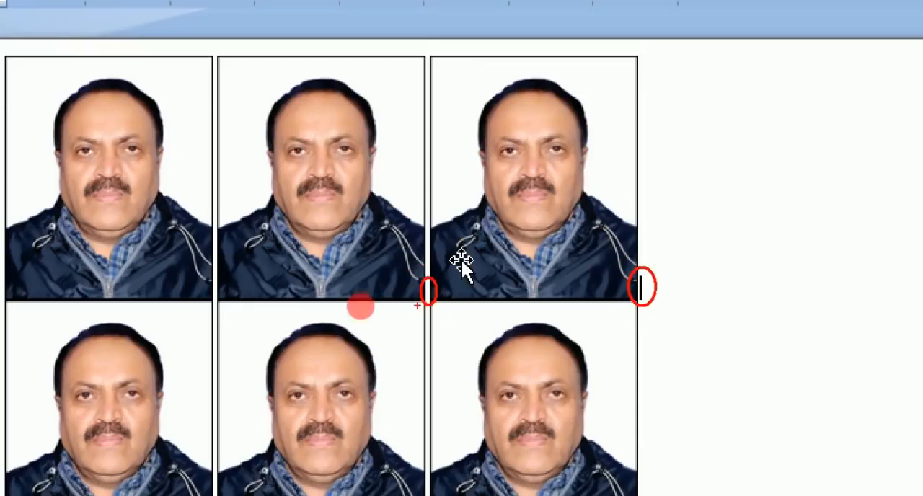
{"action": "left_click", "coordinate": [218, 293]}
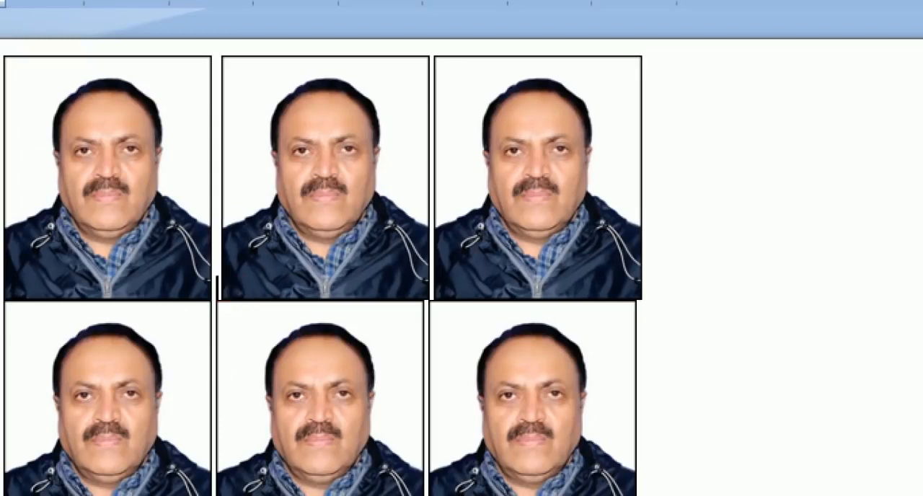
{"action": "key", "text": "Right"}
Insert spaces between the three lower-row portraits so they line up with the columns above
{"action": "scroll", "coordinate": [229, 267], "scroll_direction": "down", "scroll_amount": 5}
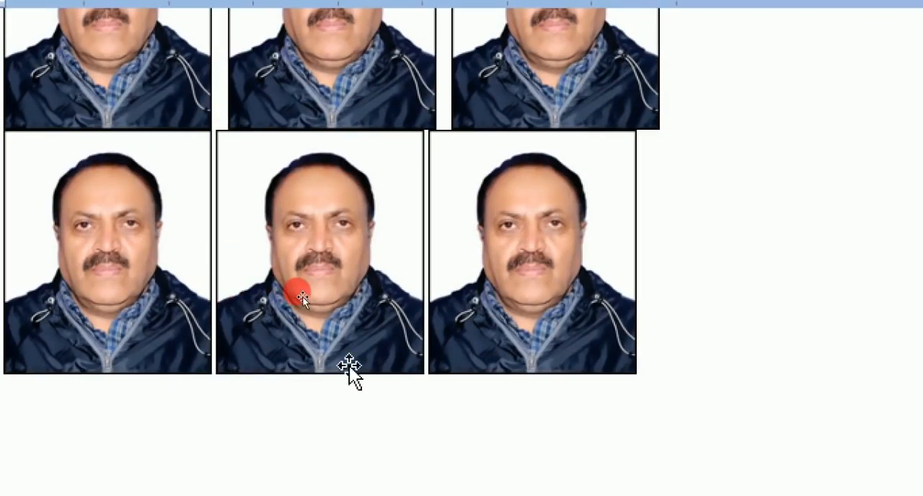
{"action": "key", "text": "Right"}
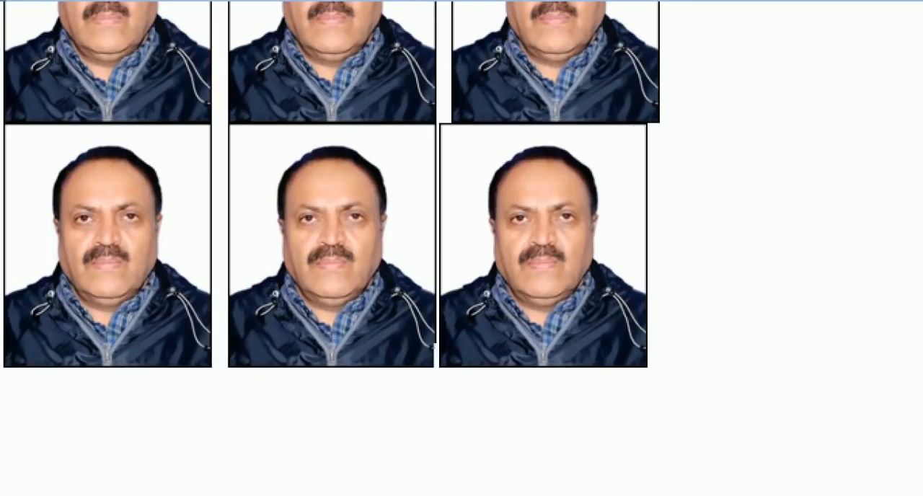
{"action": "key", "text": "Right"}
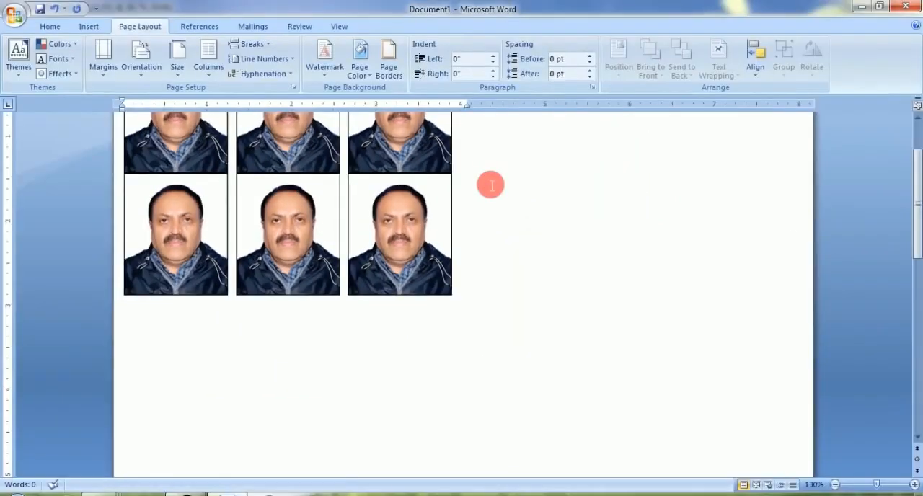
{"action": "scroll", "coordinate": [490, 185], "scroll_direction": "up", "scroll_amount": 2}
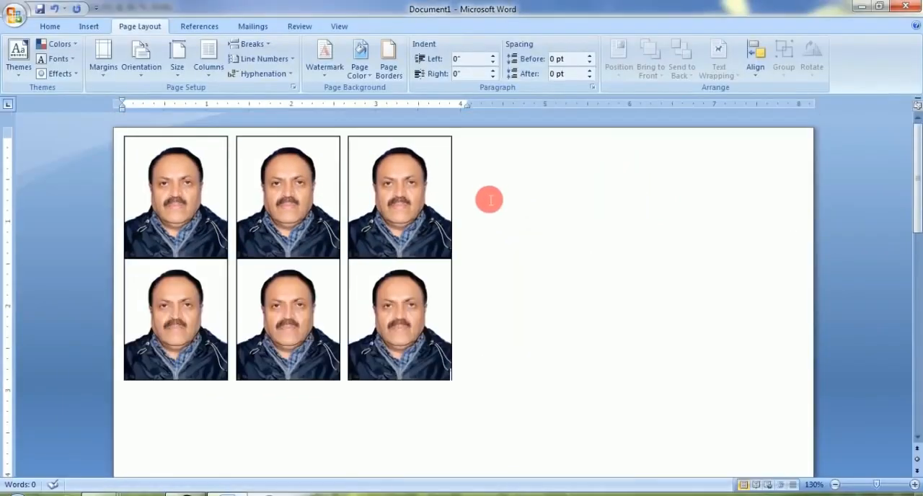
{"action": "key", "text": "ctrl+a"}
{"action": "key", "text": "ctrl+5"}
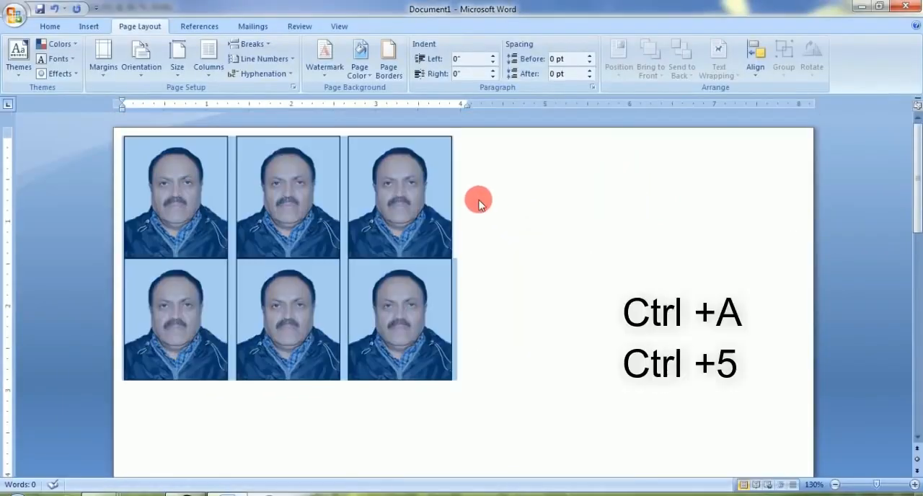
{"action": "key", "text": "ctrl+5"}
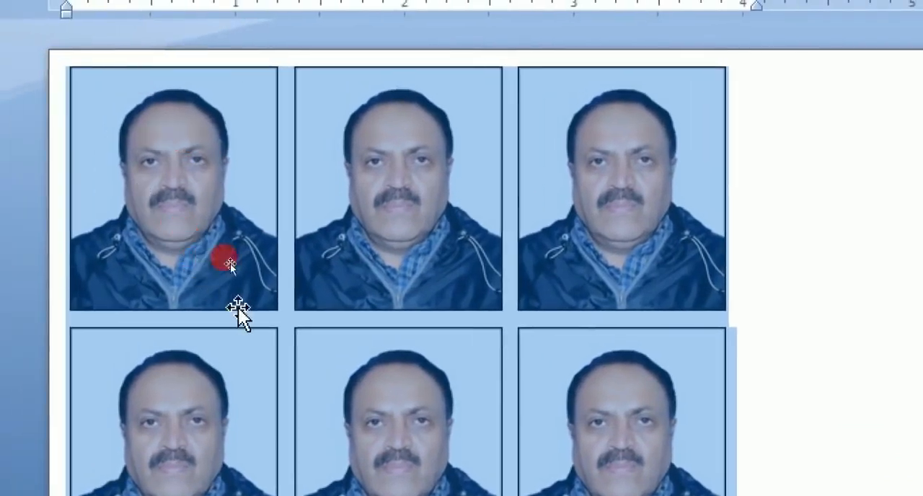
{"action": "left_click", "coordinate": [671, 222]}
{"action": "key", "text": "ctrl+z"}
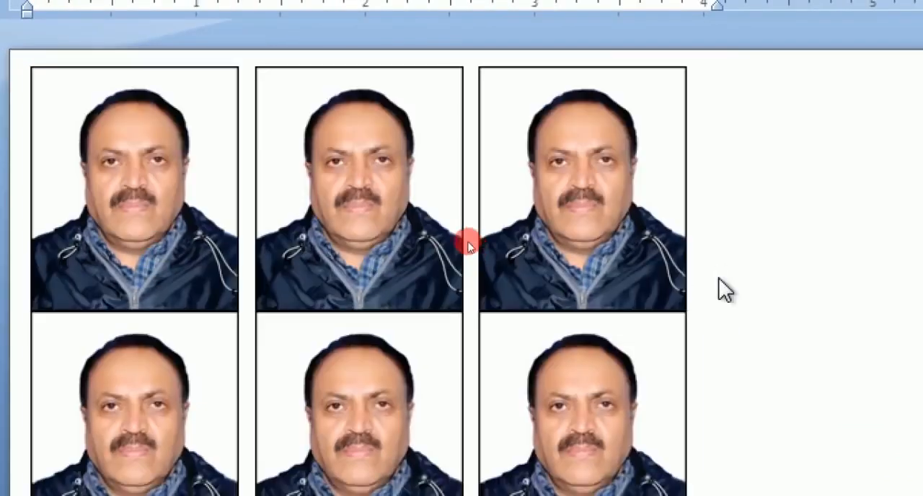
Apply 1.5 line spacing to all six portraits to leave a gap between the two rows
{"action": "left_click", "coordinate": [722, 278]}
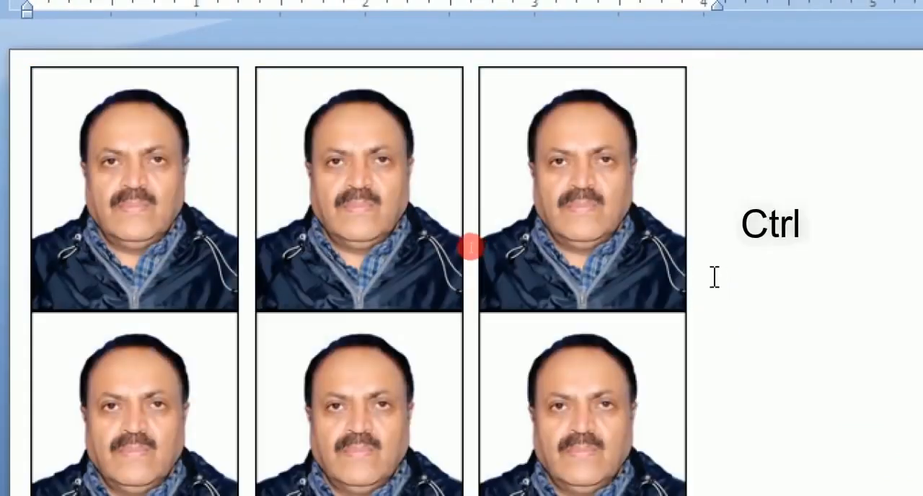
{"action": "key", "text": "ctrl+a"}
{"action": "key", "text": "ctrl+5"}
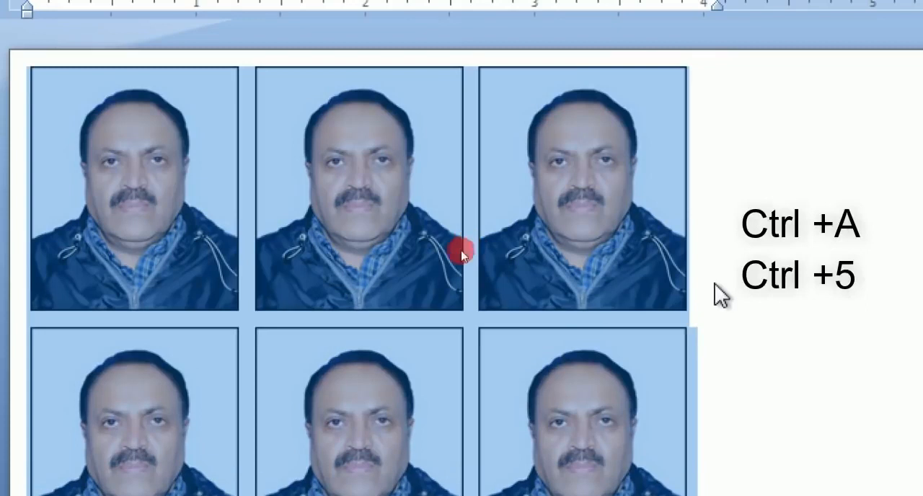
{"action": "left_click", "coordinate": [688, 329]}
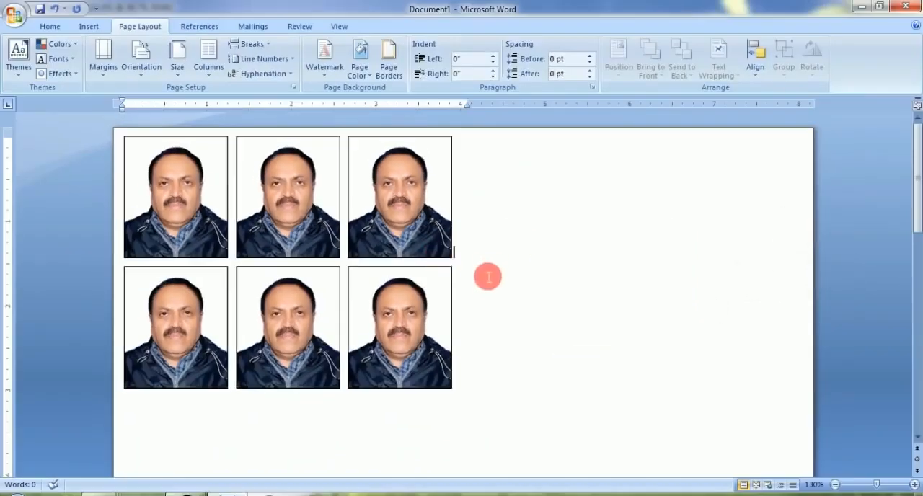
Delete the three portraits in the lower row
{"action": "key", "text": "BackSpace"}
{"action": "key", "text": "BackSpace"}
{"action": "key", "text": "BackSpace"}
{"action": "key", "text": "BackSpace"}
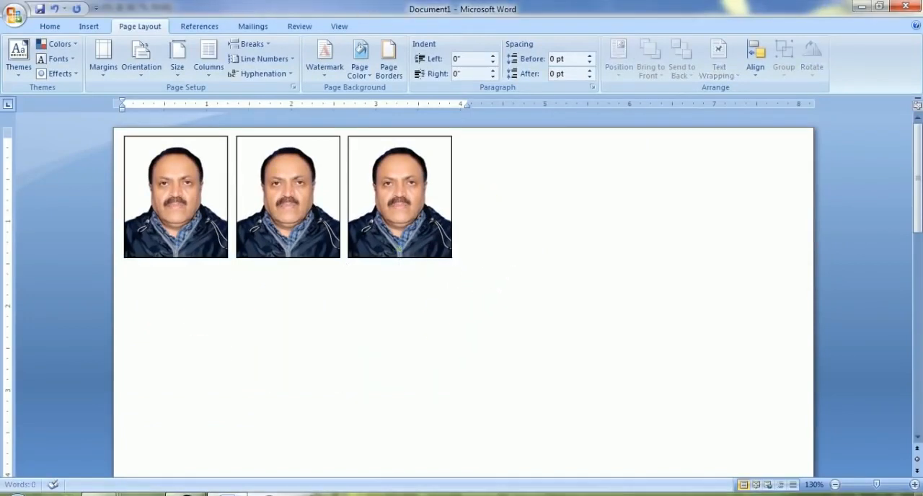
Switch to Photoshop and close the 03.JPG portrait without saving its changes
{"action": "left_click", "coordinate": [181, 492]}
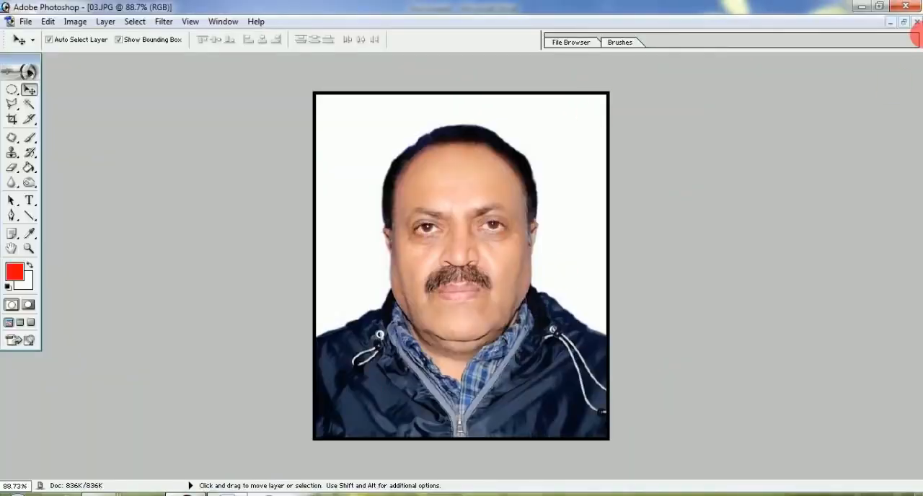
{"action": "left_click", "coordinate": [916, 22]}
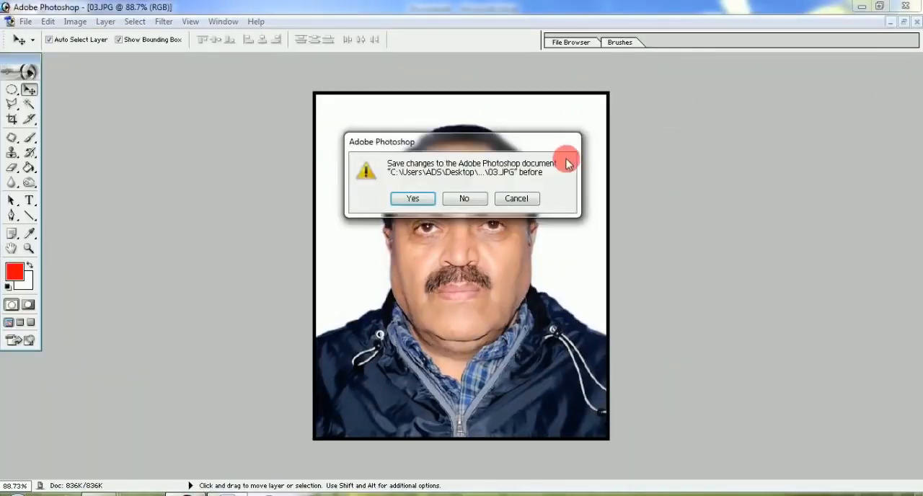
{"action": "left_click", "coordinate": [460, 199]}
Transfer the red-bordered portrait from Photoshop onto the Word page and place it at the start of the second row
{"action": "left_click_drag", "start_coordinate": [461, 222], "coordinate": [220, 329]}
{"action": "left_click", "coordinate": [320, 325]}
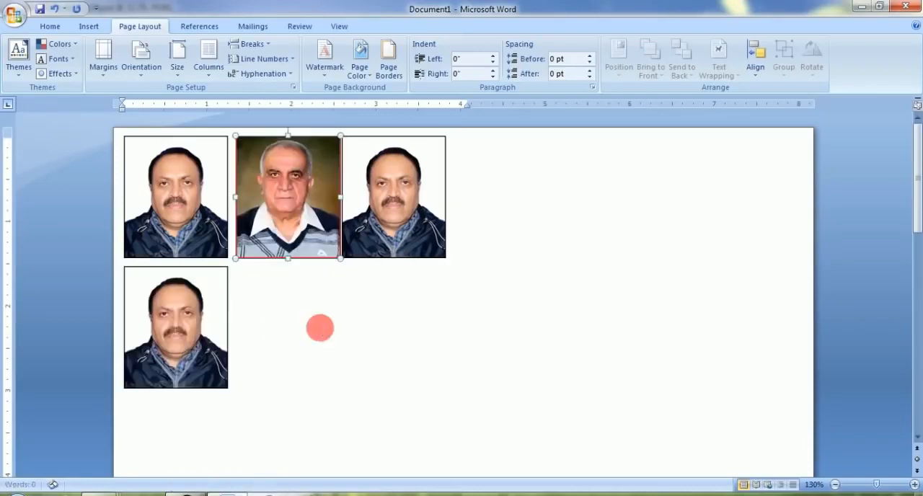
{"action": "left_click_drag", "start_coordinate": [298, 201], "coordinate": [313, 354]}
{"action": "left_click", "coordinate": [207, 334]}
{"action": "left_click_drag", "start_coordinate": [216, 308], "coordinate": [397, 204]}
{"action": "left_click_drag", "start_coordinate": [124, 195], "coordinate": [292, 320]}
{"action": "left_click", "coordinate": [205, 332]}
{"action": "left_click", "coordinate": [324, 381]}
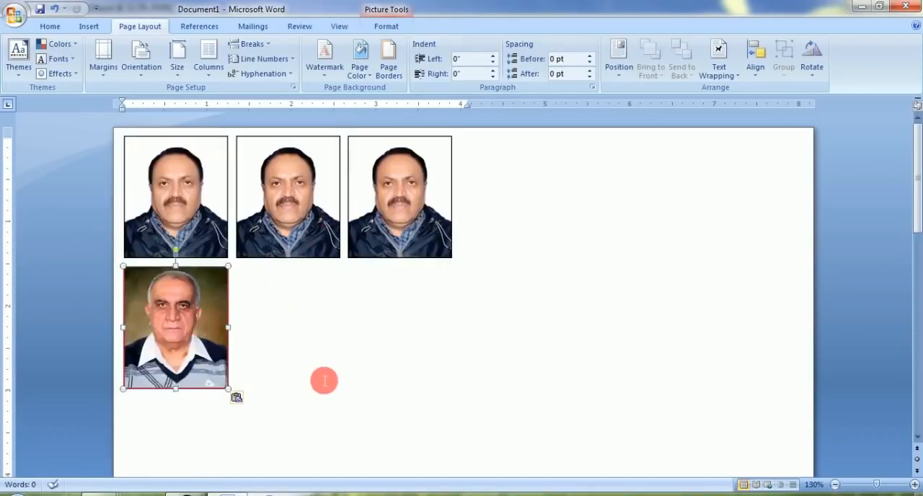
Paste copies of the red-bordered portrait to fill the second and third rows with three each
{"action": "key", "text": "ctrl+v"}
{"action": "key", "text": "ctrl+v"}
{"action": "key", "text": "ctrl+v"}
{"action": "key", "text": "ctrl+v"}
{"action": "key", "text": "ctrl+v"}
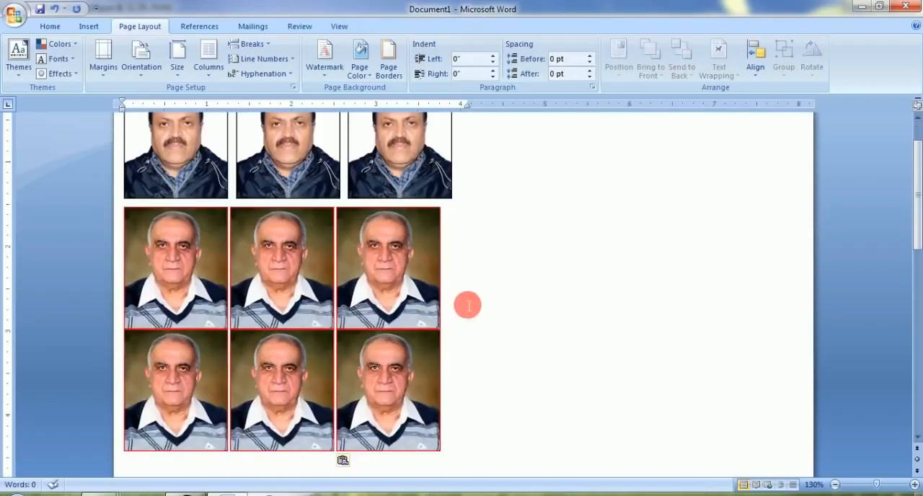
Insert spaces between the red-bordered portraits in both rows so they align with the columns of the top row
{"action": "key", "text": "Return"}
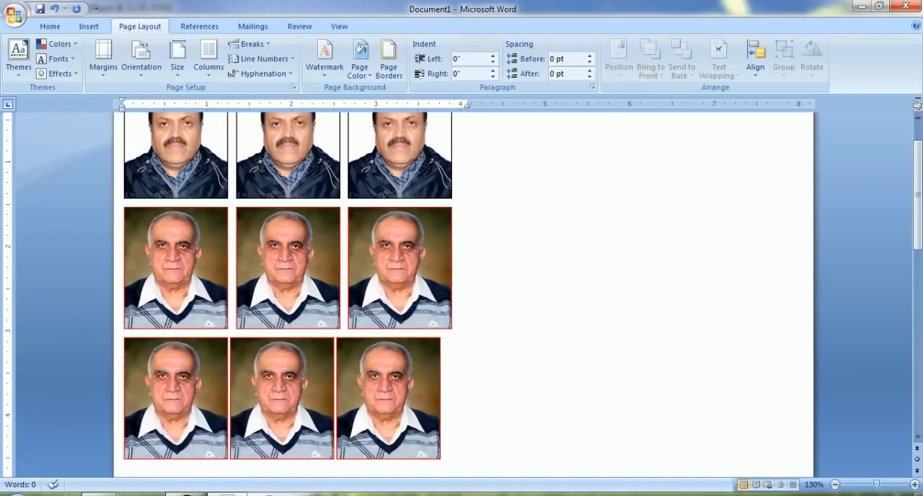
{"action": "key", "text": "Right"}
{"action": "key", "text": "Right"}
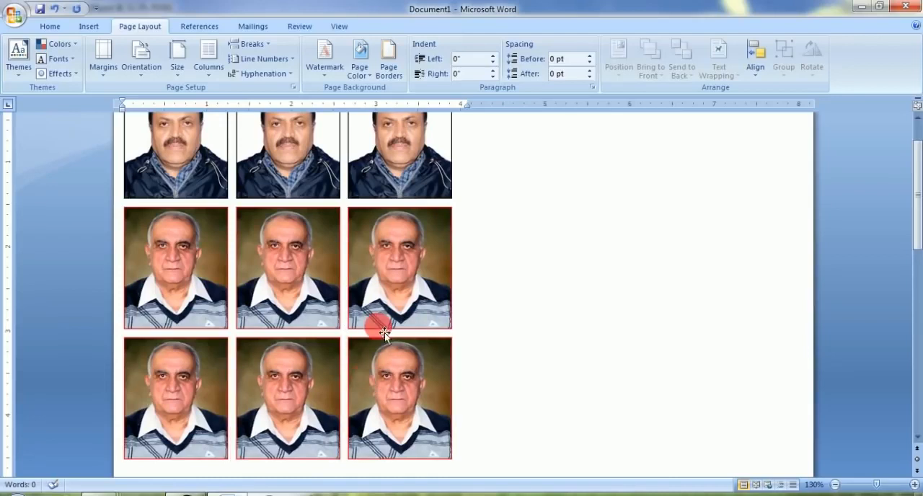
{"action": "scroll", "coordinate": [385, 332], "scroll_direction": "down", "scroll_amount": 3}
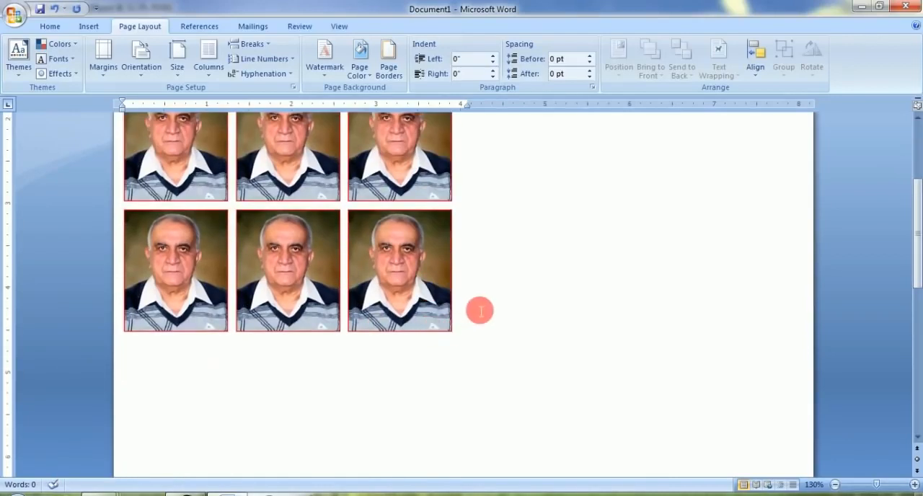
Move the right indent out to the page's right edge, beyond 8 inches, and put the insertion point after the last portrait
{"action": "scroll", "coordinate": [475, 306], "scroll_direction": "down", "scroll_amount": 6}
{"action": "scroll", "coordinate": [474, 306], "scroll_direction": "up", "scroll_amount": 10}
{"action": "left_click_drag", "start_coordinate": [474, 105], "coordinate": [811, 104]}
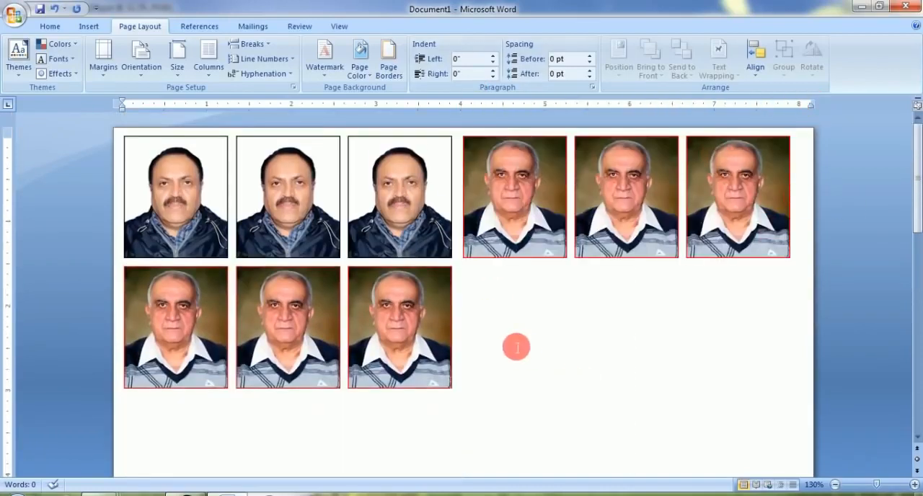
{"action": "left_click", "coordinate": [517, 348]}
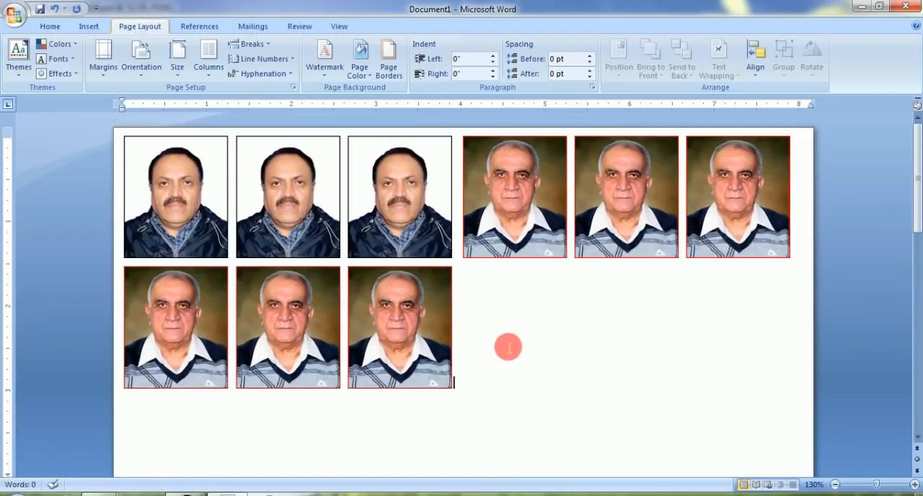
Paste further copies of the red-bordered portrait until the page holds seven rows of six, removing any surplus
{"action": "scroll", "coordinate": [503, 341], "scroll_direction": "down", "scroll_amount": 8}
{"action": "scroll", "coordinate": [502, 341], "scroll_direction": "down", "scroll_amount": 1}
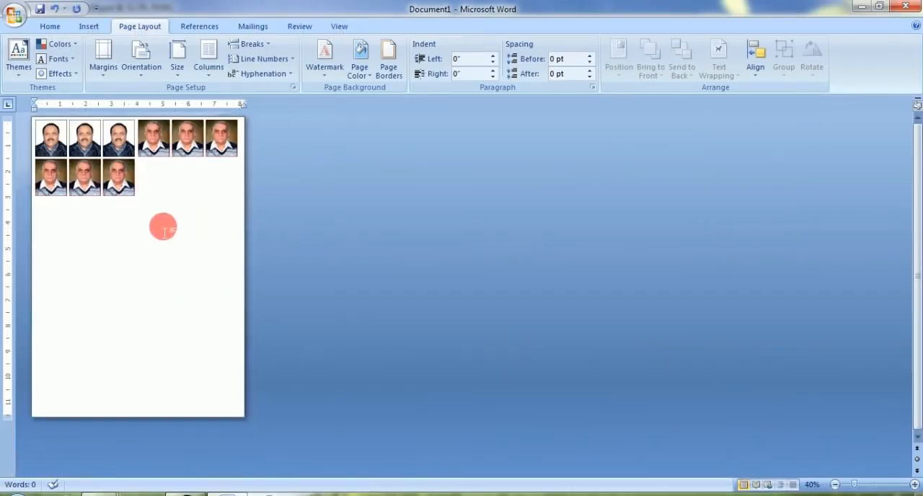
{"action": "key", "text": "ctrl+v"}
{"action": "key", "text": "ctrl+v"}
{"action": "key", "text": "ctrl+v"}
{"action": "key", "text": "ctrl+v"}
{"action": "key", "text": "ctrl+v"}
{"action": "key", "text": "ctrl+v"}
{"action": "key", "text": "ctrl+v"}
{"action": "key", "text": "ctrl+v"}
{"action": "key", "text": "ctrl+v"}
{"action": "key", "text": "ctrl+v"}
{"action": "key", "text": "ctrl+v"}
{"action": "key", "text": "ctrl+v"}
{"action": "key", "text": "ctrl+v"}
{"action": "key", "text": "ctrl+v"}
{"action": "key", "text": "ctrl+v"}
{"action": "key", "text": "ctrl+v"}
{"action": "key", "text": "ctrl+v"}
{"action": "key", "text": "ctrl+v"}
{"action": "key", "text": "ctrl+v"}
{"action": "key", "text": "ctrl+v"}
{"action": "key", "text": "ctrl+v"}
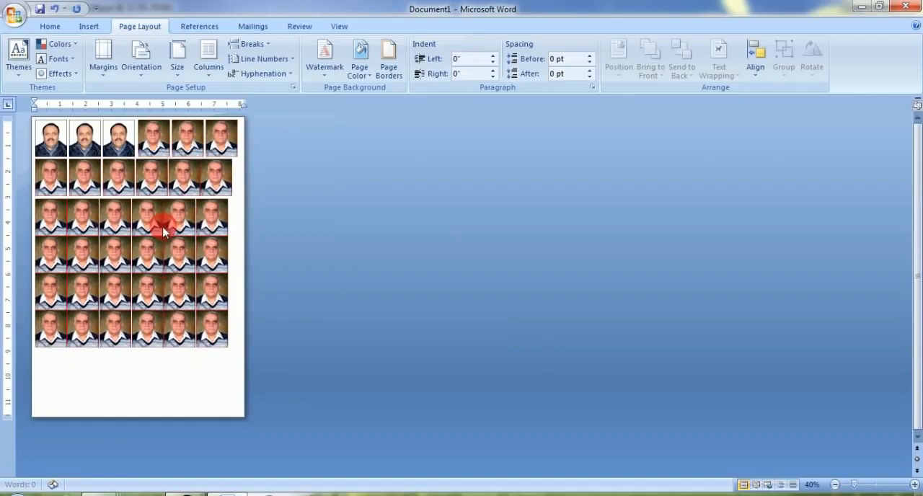
{"action": "key", "text": "BackSpace"}
{"action": "key", "text": "BackSpace"}
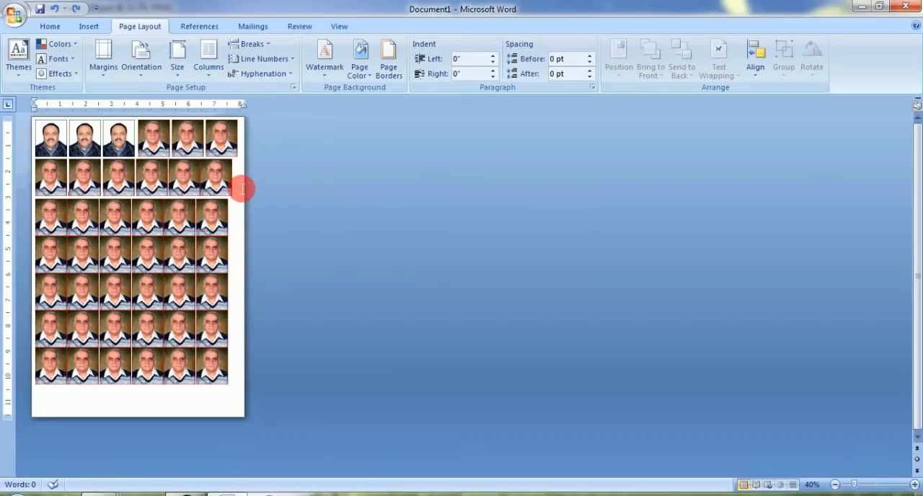
Insert spaces between the portraits in the second and third rows to separate them into even columns
{"action": "key", "text": "Right"}
{"action": "key", "text": "Right"}
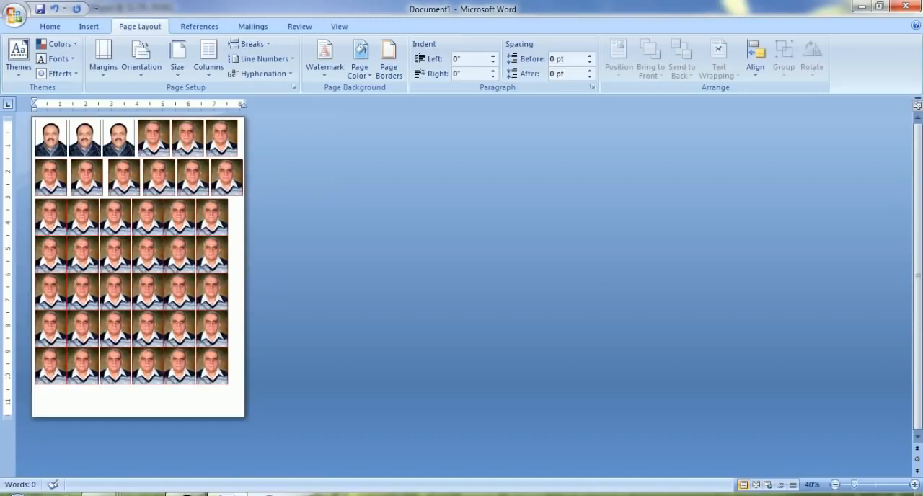
Insert two spaces between each pair of neighbouring portraits in the fourth and fifth rows
{"action": "key", "text": "Right"}
{"action": "key", "text": "Right"}
{"action": "key", "text": "Right"}
{"action": "key", "text": "Right"}
{"action": "key", "text": "space"}
{"action": "key", "text": "space"}
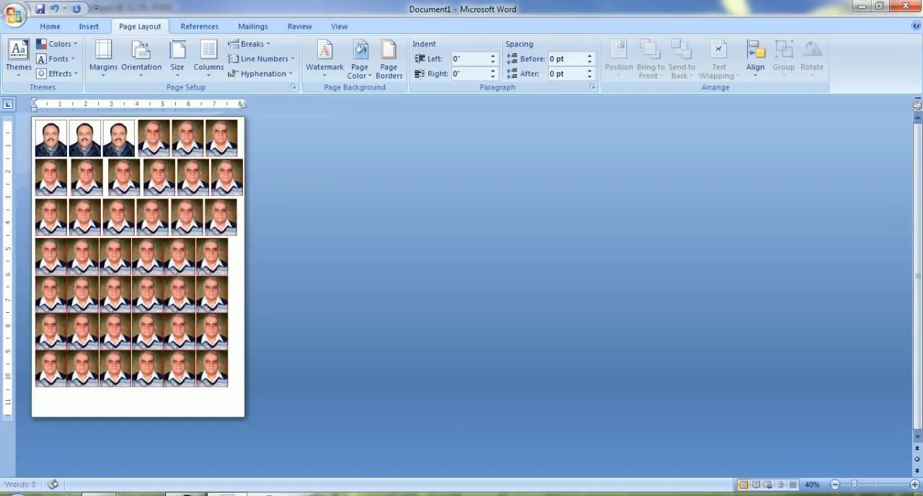
{"action": "key", "text": "Right"}
{"action": "key", "text": "Right"}
{"action": "key", "text": "Right"}
{"action": "key", "text": "Right"}
{"action": "key", "text": "Right"}
{"action": "key", "text": "space"}
{"action": "key", "text": "space"}
{"action": "key", "text": "Right"}
{"action": "key", "text": "space"}
{"action": "key", "text": "space"}
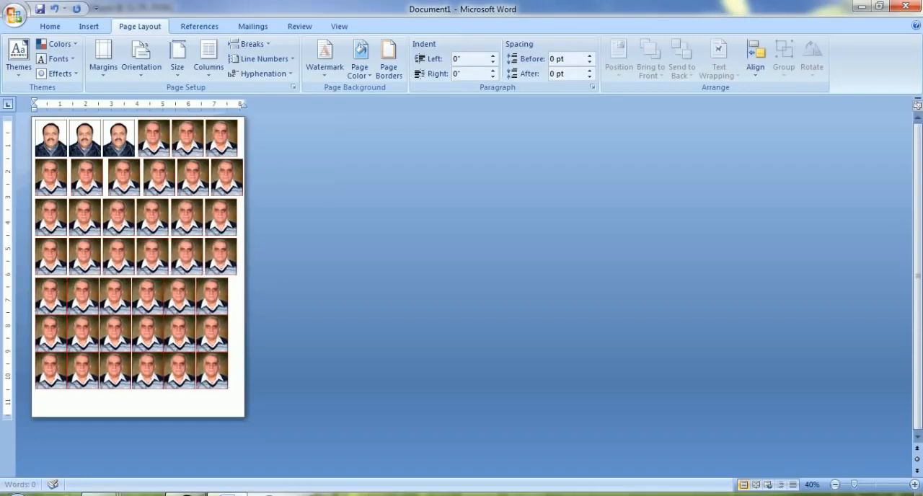
Space out the portraits in the sixth and seventh rows with two spaces between each pair
{"action": "key", "text": "Right"}
{"action": "key", "text": "Right"}
{"action": "key", "text": "space"}
{"action": "key", "text": "space"}
{"action": "key", "text": "Right"}
{"action": "key", "text": "space"}
{"action": "key", "text": "space"}
{"action": "key", "text": "Right"}
{"action": "key", "text": "space"}
{"action": "key", "text": "space"}
{"action": "key", "text": "Right"}
{"action": "key", "text": "space"}
{"action": "key", "text": "space"}
{"action": "key", "text": "Right"}
{"action": "key", "text": "space"}
{"action": "key", "text": "space"}
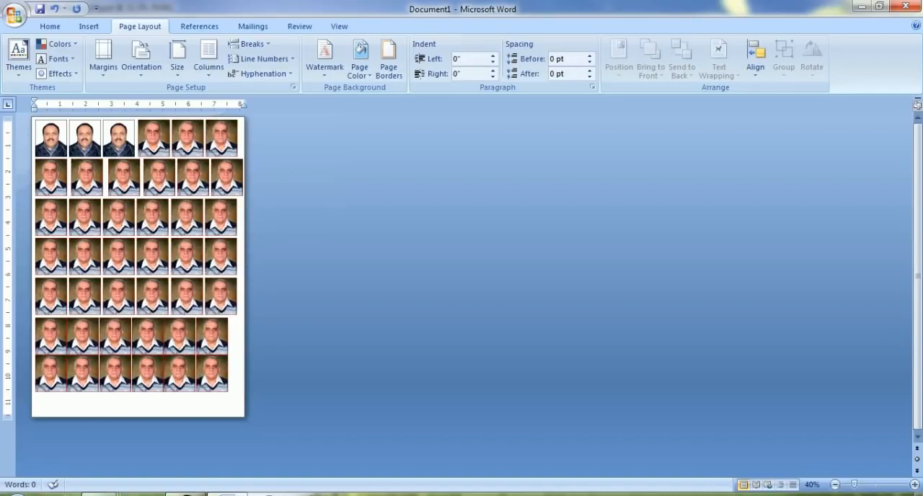
{"action": "key", "text": "Right"}
{"action": "key", "text": "Right"}
{"action": "key", "text": "space"}
{"action": "key", "text": "space"}
{"action": "key", "text": "Right"}
{"action": "key", "text": "space"}
{"action": "key", "text": "space"}
{"action": "key", "text": "Right"}
{"action": "key", "text": "space"}
{"action": "key", "text": "space"}
{"action": "key", "text": "Right"}
{"action": "key", "text": "space"}
{"action": "key", "text": "space"}
{"action": "key", "text": "Right"}
{"action": "key", "text": "space"}
{"action": "key", "text": "space"}
{"action": "key", "text": "Right"}
{"action": "key", "text": "Right"}
{"action": "key", "text": "space"}
{"action": "key", "text": "space"}
{"action": "key", "text": "Right"}
{"action": "key", "text": "space"}
{"action": "key", "text": "space"}
{"action": "key", "text": "Right"}
{"action": "key", "text": "space"}
{"action": "key", "text": "space"}
{"action": "key", "text": "Right"}
{"action": "key", "text": "space"}
{"action": "key", "text": "space"}
{"action": "key", "text": "Right"}
{"action": "key", "text": "space"}
{"action": "key", "text": "space"}
{"action": "key", "text": "Right"}
{"action": "key", "text": "space"}
{"action": "key", "text": "space"}
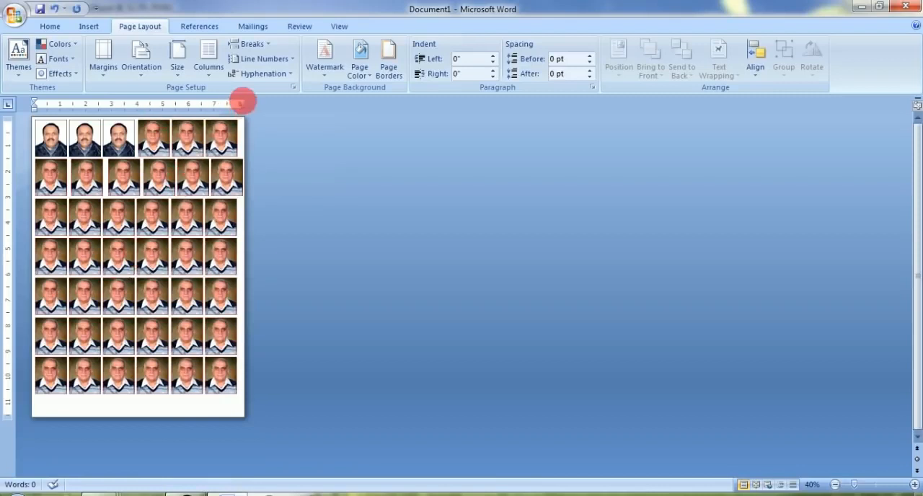
Move the right indent in to about 4 inches so each row holds three portraits, and delete the surplus space in the third row
{"action": "left_click_drag", "start_coordinate": [250, 103], "coordinate": [140, 104]}
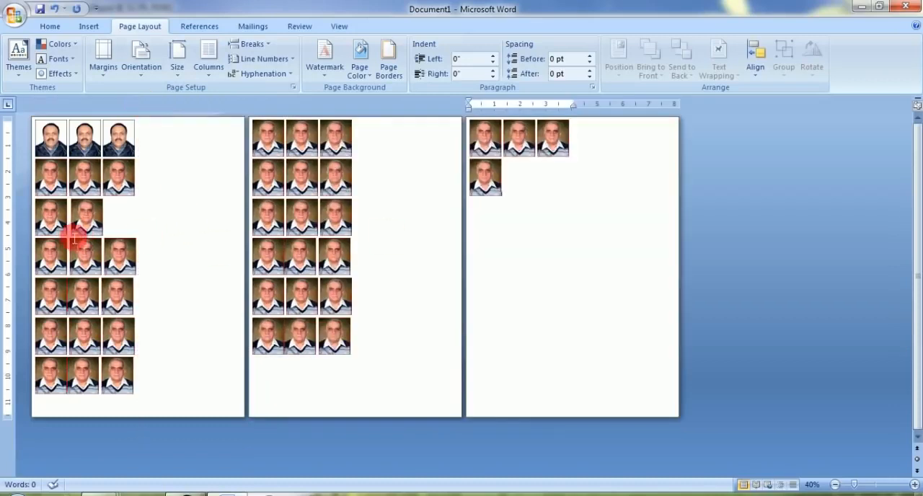
{"action": "left_click", "coordinate": [149, 218]}
{"action": "key", "text": "Delete"}
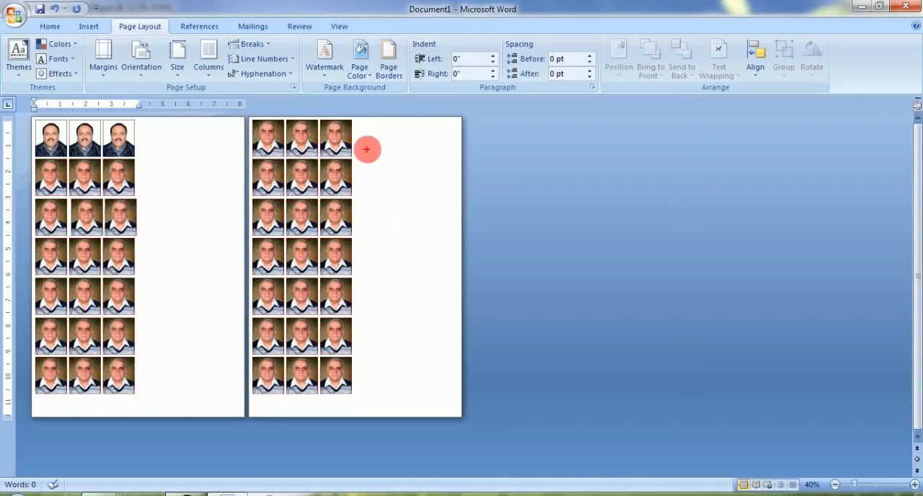
{"action": "mouse_move", "coordinate": [366, 143]}
{"action": "left_mouse_down"}
{"action": "mouse_move", "coordinate": [358, 331]}
{"action": "mouse_move", "coordinate": [366, 363]}
{"action": "mouse_move", "coordinate": [402, 313]}
{"action": "mouse_move", "coordinate": [427, 297]}
{"action": "mouse_move", "coordinate": [389, 311]}
{"action": "mouse_move", "coordinate": [427, 305]}
{"action": "left_mouse_up"}
{"action": "left_click_drag", "start_coordinate": [32, 117], "coordinate": [239, 406]}
{"action": "left_click_drag", "start_coordinate": [139, 117], "coordinate": [139, 406]}
{"action": "left_click_drag", "start_coordinate": [54, 230], "coordinate": [116, 258]}
{"action": "mouse_move", "coordinate": [65, 207]}
{"action": "left_mouse_down"}
{"action": "mouse_move", "coordinate": [58, 280]}
{"action": "mouse_move", "coordinate": [85, 211]}
{"action": "left_mouse_up"}
{"action": "left_click_drag", "start_coordinate": [155, 173], "coordinate": [185, 185]}
{"action": "mouse_move", "coordinate": [163, 232]}
{"action": "left_mouse_down"}
{"action": "mouse_move", "coordinate": [176, 252]}
{"action": "mouse_move", "coordinate": [184, 248]}
{"action": "mouse_move", "coordinate": [172, 211]}
{"action": "left_mouse_up"}
{"action": "mouse_move", "coordinate": [167, 304]}
{"action": "left_mouse_down"}
{"action": "mouse_move", "coordinate": [177, 337]}
{"action": "mouse_move", "coordinate": [196, 346]}
{"action": "left_mouse_up"}
{"action": "left_click_drag", "start_coordinate": [160, 356], "coordinate": [222, 354]}
{"action": "key", "text": "Escape"}
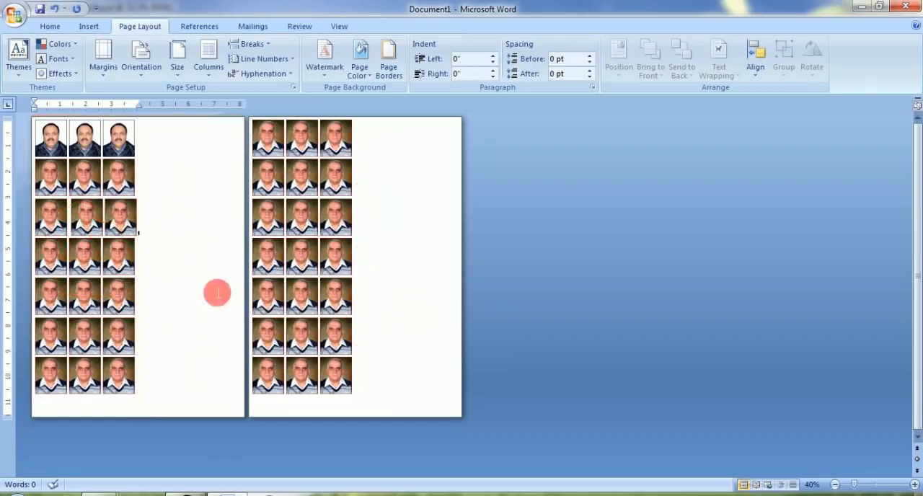
Delete all portraits below the third row, even out the third row's spacing, and put the insertion point on the line below it
{"action": "key", "text": "BackSpace"}
{"action": "left_click_drag", "start_coordinate": [305, 405], "coordinate": [244, 212]}
{"action": "key", "text": "Delete"}
{"action": "key", "text": "Delete"}
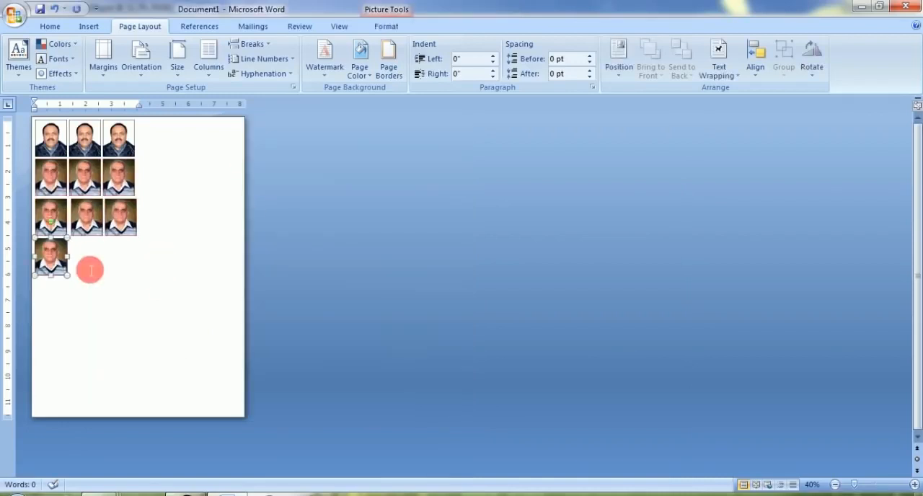
{"action": "scroll", "coordinate": [535, 313], "scroll_direction": "up", "scroll_amount": 7}
{"action": "scroll", "coordinate": [530, 316], "scroll_direction": "down", "scroll_amount": 2}
{"action": "left_click", "coordinate": [311, 432]}
{"action": "key", "text": "Delete"}
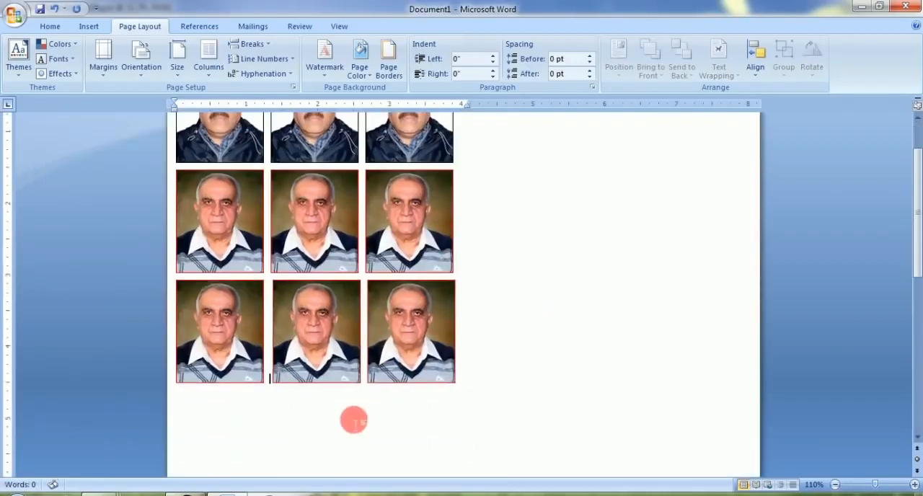
{"action": "left_click", "coordinate": [476, 376]}
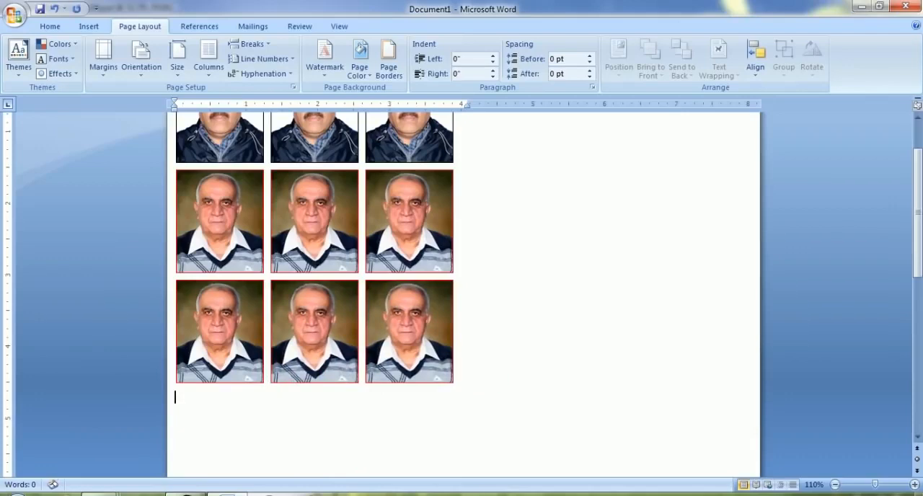
Switch to Photoshop, close 04.psd without saving, and paste the woman's black-bordered portrait below the red-bordered rows in Word
{"action": "left_click", "coordinate": [190, 493]}
{"action": "left_click", "coordinate": [907, 6]}
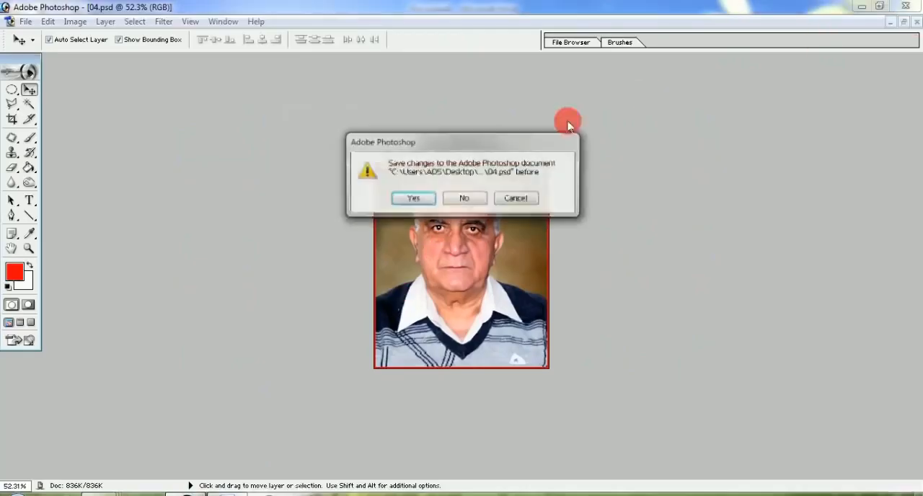
{"action": "key", "text": "n"}
{"action": "left_click", "coordinate": [229, 493]}
{"action": "key", "text": "ctrl+v"}
{"action": "left_click", "coordinate": [202, 418]}
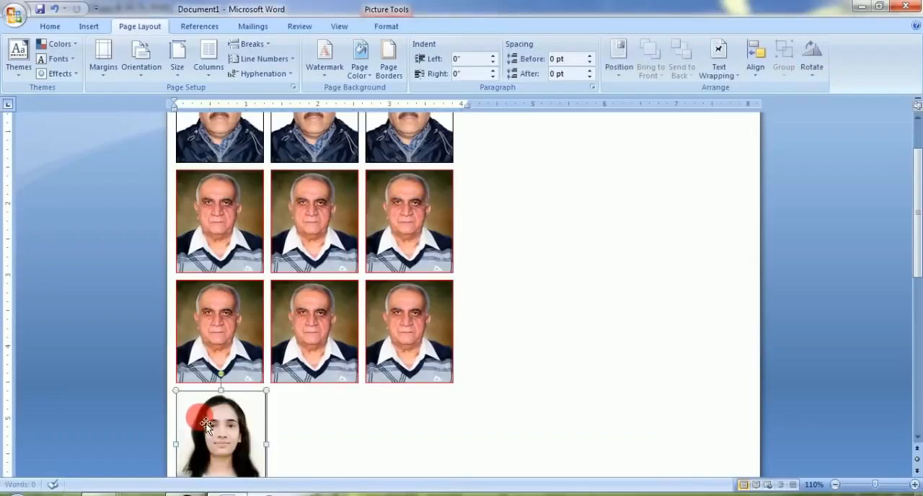
Paste further copies of the woman's portrait to make three rows of three, deleting the surplus row
{"action": "scroll", "coordinate": [361, 393], "scroll_direction": "down", "scroll_amount": 3}
{"action": "left_click", "coordinate": [389, 364]}
{"action": "left_click", "coordinate": [257, 344]}
{"action": "left_click", "coordinate": [330, 373]}
{"action": "key", "text": "ctrl+v"}
{"action": "key", "text": "ctrl+v"}
{"action": "key", "text": "ctrl+v"}
{"action": "key", "text": "ctrl+v"}
{"action": "key", "text": "ctrl+v"}
{"action": "key", "text": "ctrl+v"}
{"action": "key", "text": "ctrl+v"}
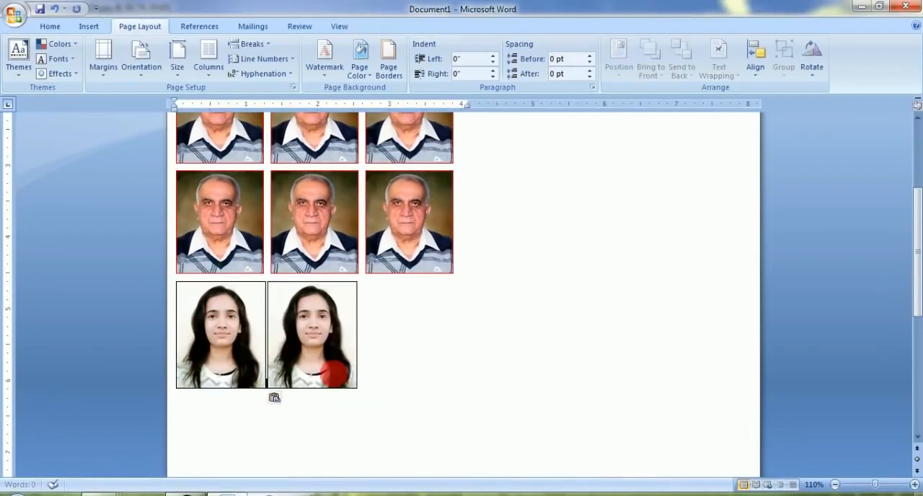
{"action": "key", "text": "ctrl+v"}
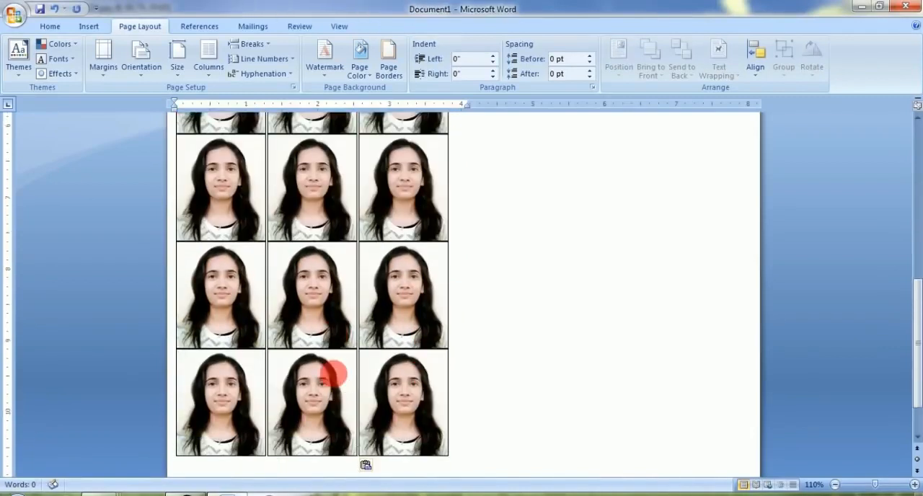
{"action": "scroll", "coordinate": [341, 378], "scroll_direction": "down", "scroll_amount": 2}
{"action": "left_click", "coordinate": [200, 357]}
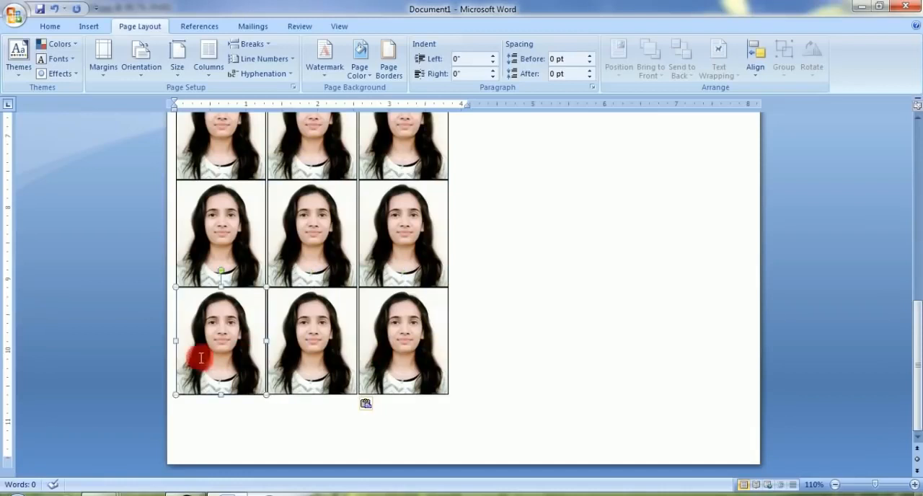
{"action": "key", "text": "Delete"}
{"action": "key", "text": "Delete"}
{"action": "key", "text": "Delete"}
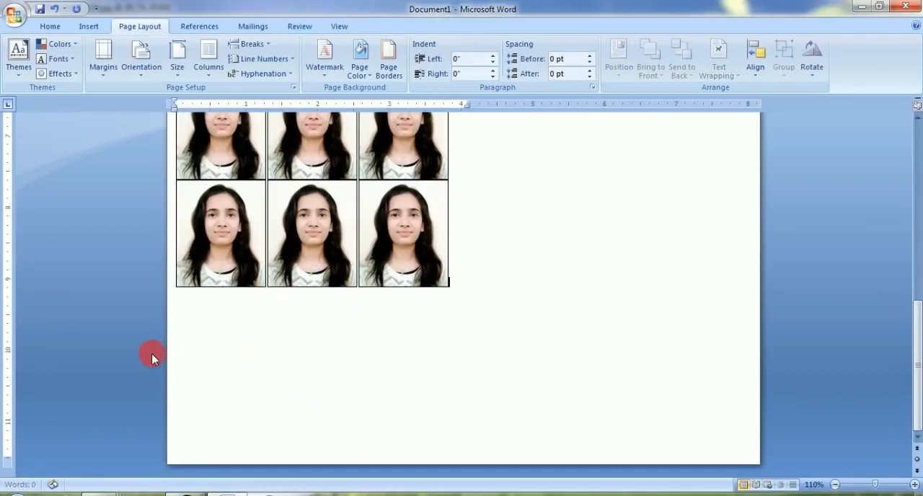
Insert two spaces between neighbouring copies of the woman's portrait in all three of her rows
{"action": "scroll", "coordinate": [289, 303], "scroll_direction": "up", "scroll_amount": 5}
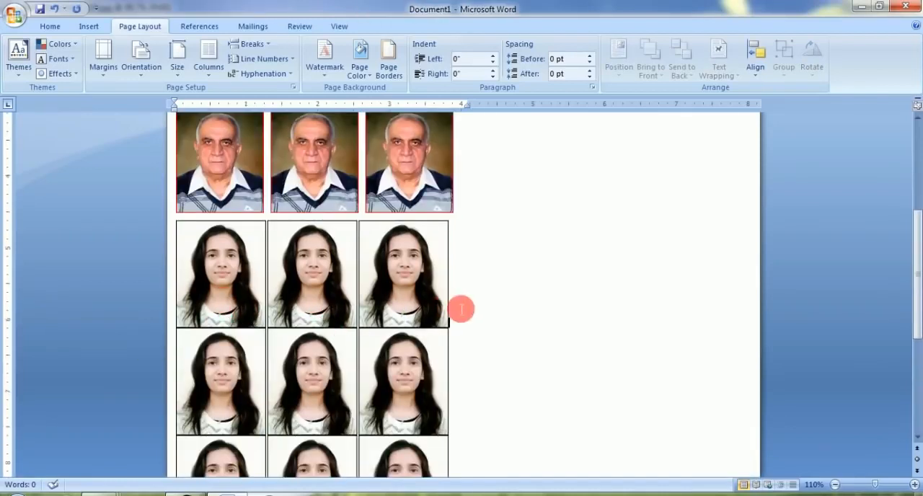
{"action": "key", "text": "Right"}
{"action": "key", "text": "Right"}
{"action": "key", "text": "Right"}
{"action": "key", "text": "Right"}
{"action": "key", "text": "space"}
{"action": "key", "text": "space"}
{"action": "key", "text": "Right"}
{"action": "key", "text": "Right"}
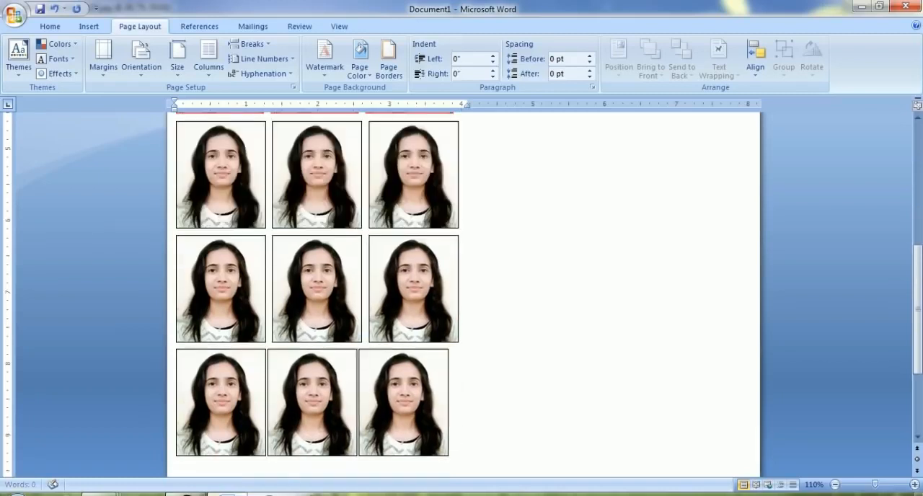
{"action": "key", "text": "space"}
{"action": "key", "text": "space"}
{"action": "key", "text": "Right"}
{"action": "key", "text": "space"}
{"action": "key", "text": "space"}
{"action": "scroll", "coordinate": [457, 308], "scroll_direction": "down", "scroll_amount": 7}
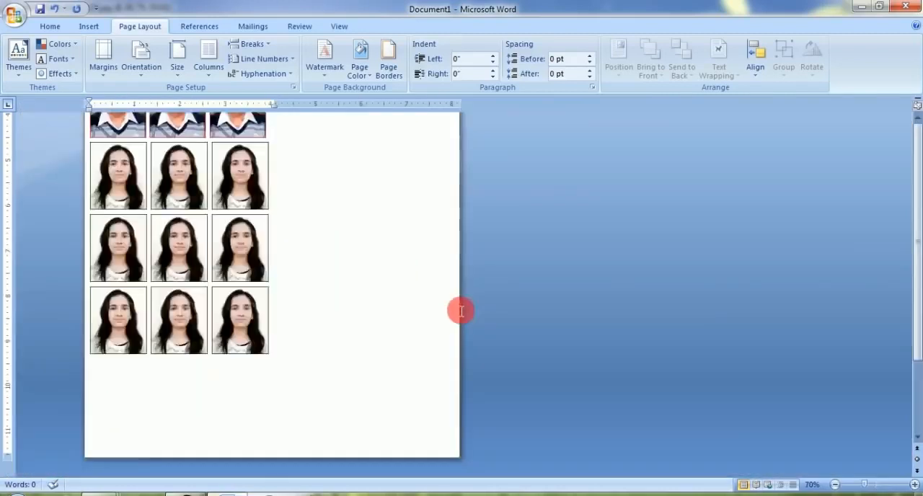
{"action": "left_click_drag", "start_coordinate": [139, 115], "coordinate": [139, 428]}
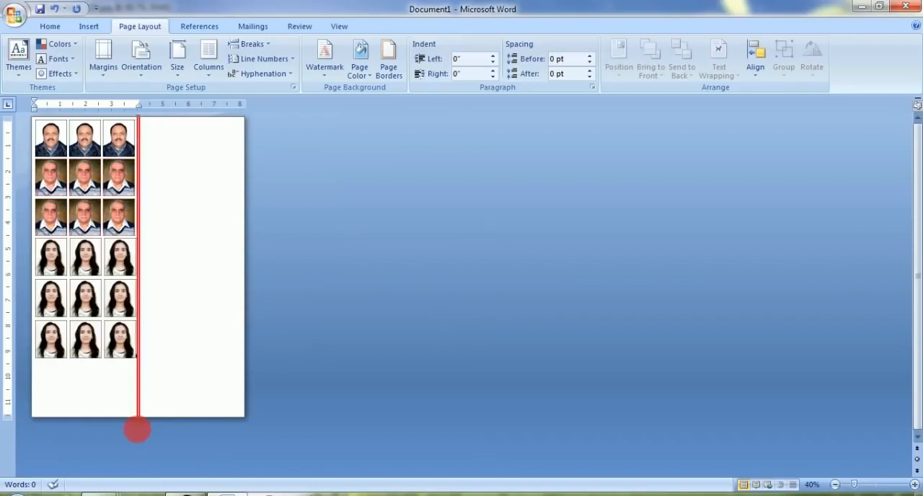
{"action": "mouse_move", "coordinate": [29, 360]}
{"action": "left_mouse_down"}
{"action": "mouse_move", "coordinate": [126, 410]}
{"action": "mouse_move", "coordinate": [168, 415]}
{"action": "left_mouse_up"}
{"action": "mouse_move", "coordinate": [70, 373]}
{"action": "left_mouse_down"}
{"action": "mouse_move", "coordinate": [72, 402]}
{"action": "mouse_move", "coordinate": [88, 382]}
{"action": "mouse_move", "coordinate": [63, 368]}
{"action": "mouse_move", "coordinate": [46, 380]}
{"action": "mouse_move", "coordinate": [85, 400]}
{"action": "left_mouse_up"}
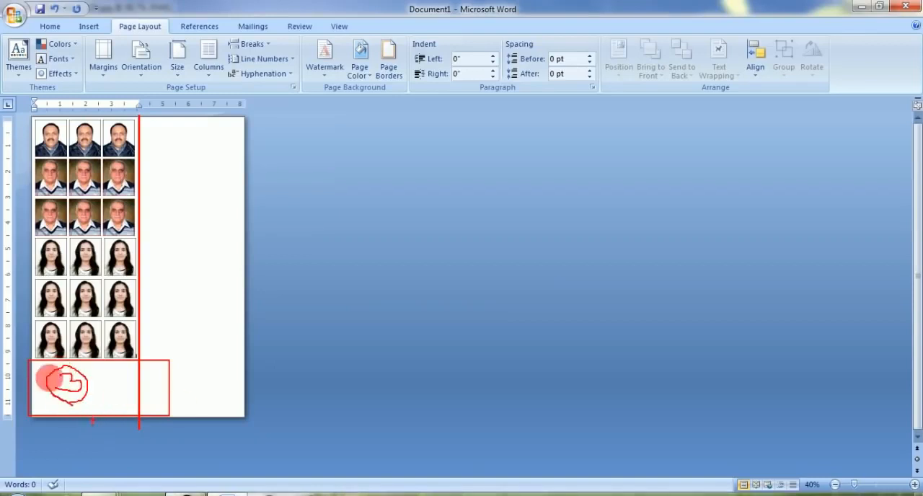
{"action": "key", "text": "Escape"}
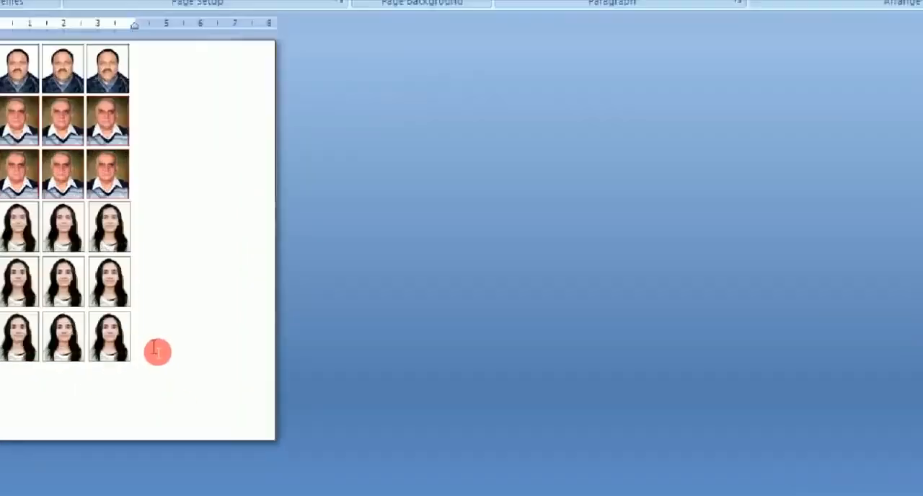
Print only the current page on the EPSON L805 Series, continuing despite the margins being outside the printable area
{"action": "scroll", "coordinate": [158, 353], "scroll_direction": "up", "scroll_amount": 6}
{"action": "scroll", "coordinate": [255, 354], "scroll_direction": "up", "scroll_amount": 9}
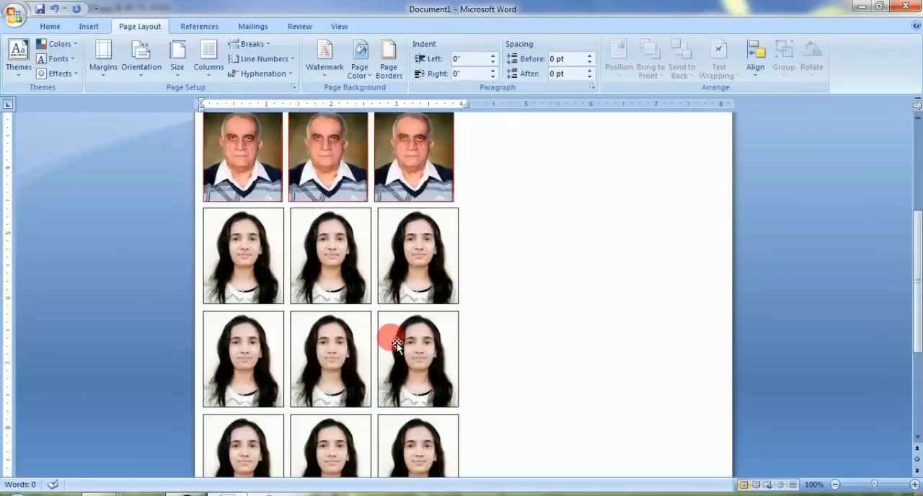
{"action": "left_click", "coordinate": [535, 311]}
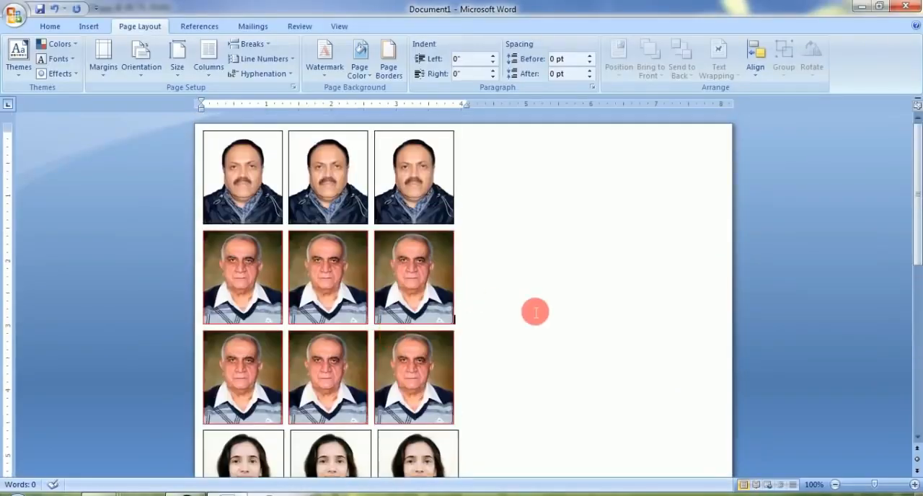
{"action": "key", "text": "ctrl+p"}
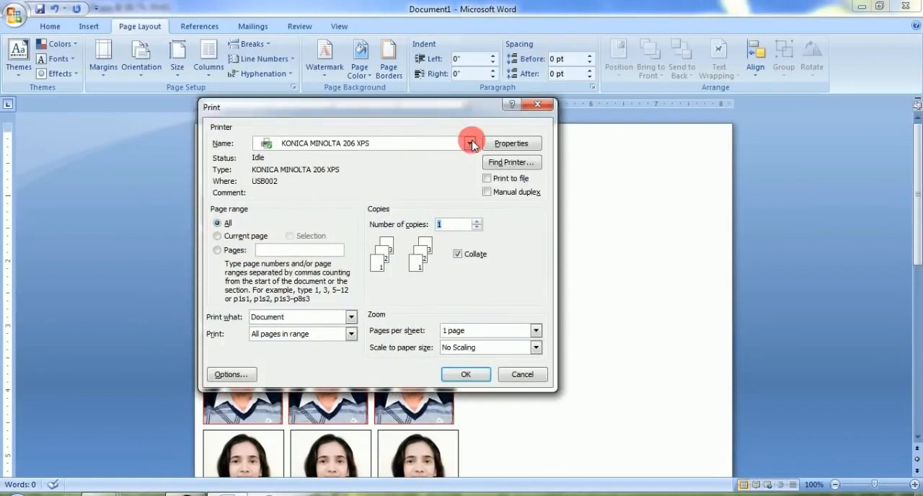
{"action": "left_click", "coordinate": [468, 142]}
{"action": "left_click", "coordinate": [433, 163]}
{"action": "left_click", "coordinate": [249, 238]}
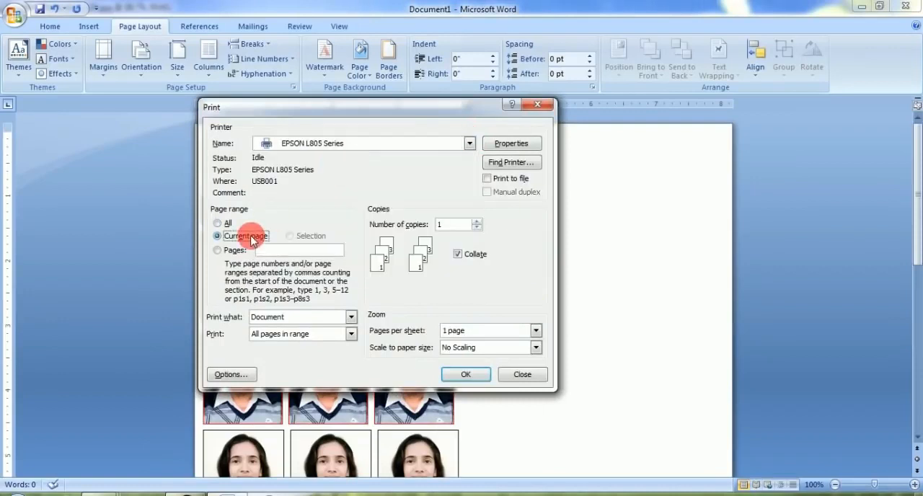
{"action": "key", "text": "Return"}
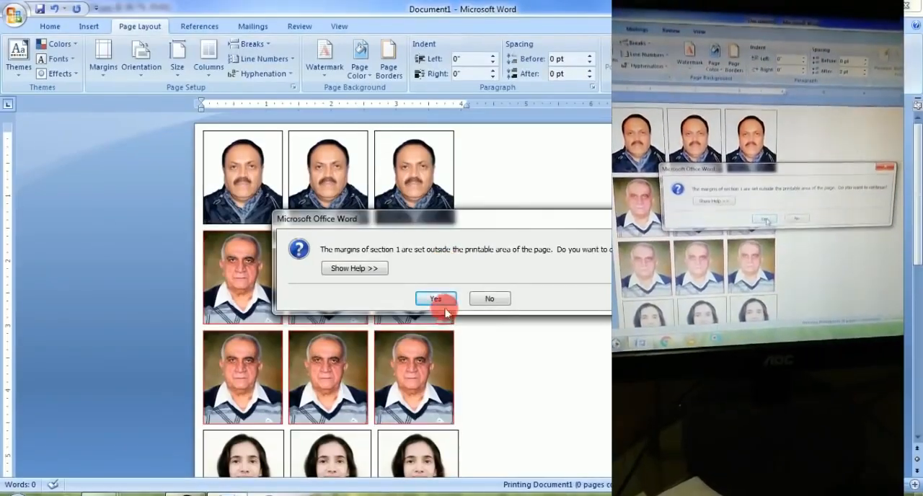
{"action": "left_click", "coordinate": [436, 298]}
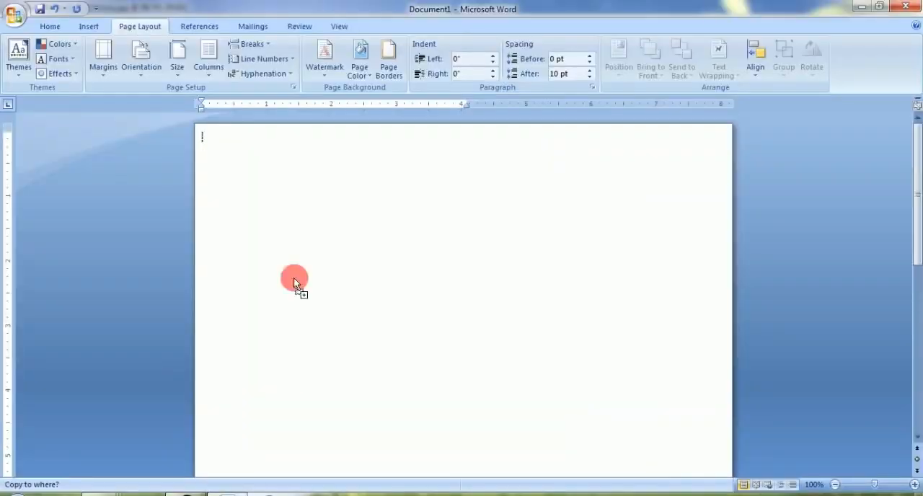
Copy the portrait of the man in the brown checked jacket into the blank Word page
{"action": "left_click_drag", "start_coordinate": [266, 187], "coordinate": [272, 193]}
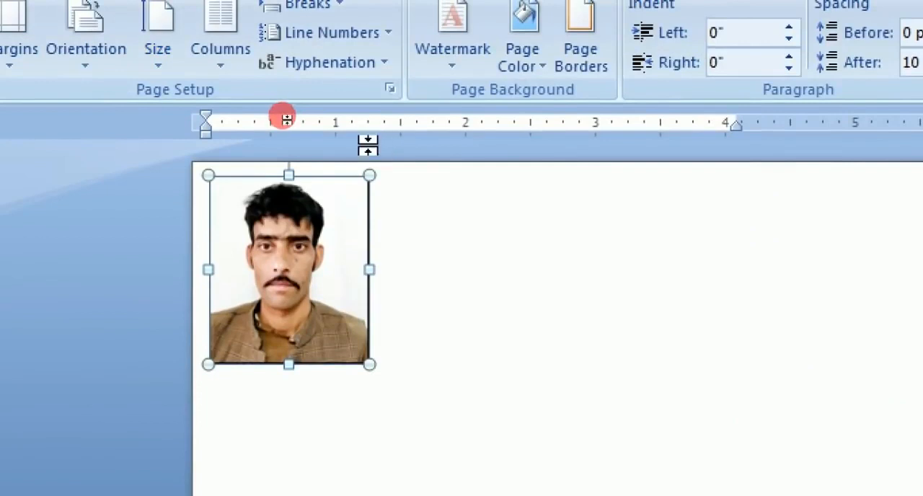
{"action": "scroll", "coordinate": [368, 186], "scroll_direction": "up", "scroll_amount": 2}
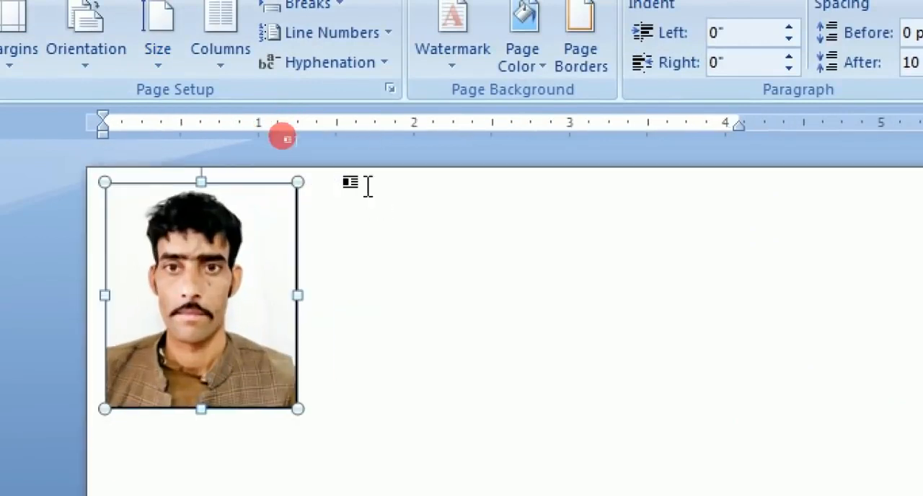
{"action": "scroll", "coordinate": [368, 186], "scroll_direction": "up", "scroll_amount": 1}
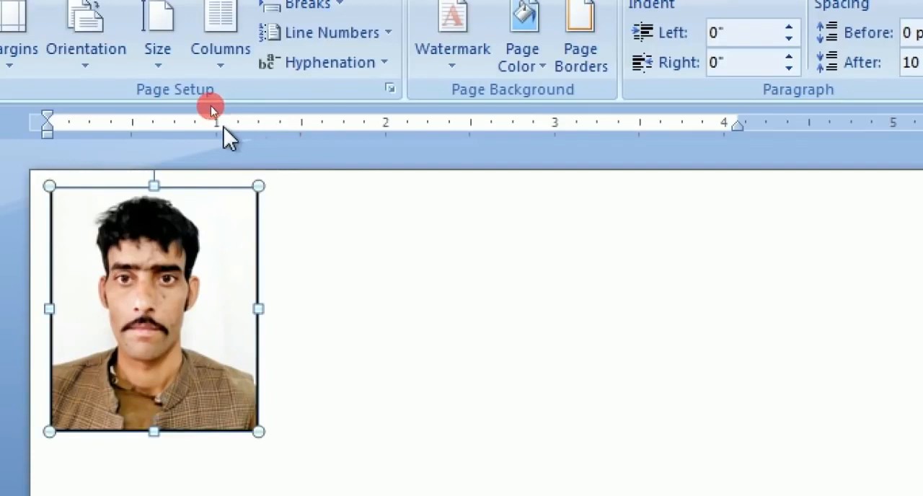
Shrink the man's portrait proportionally to about 1.1 inches wide, judged against the ruler
{"action": "double_click", "coordinate": [257, 150]}
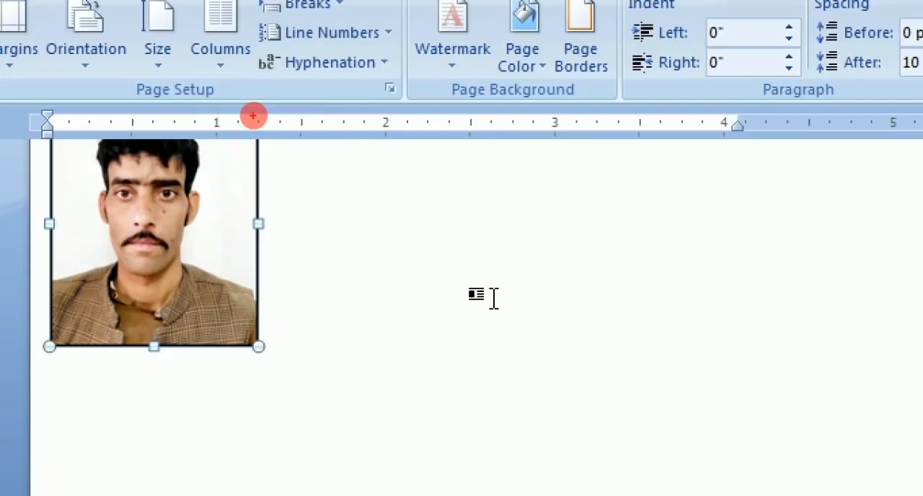
{"action": "left_click_drag", "start_coordinate": [249, 114], "coordinate": [265, 132]}
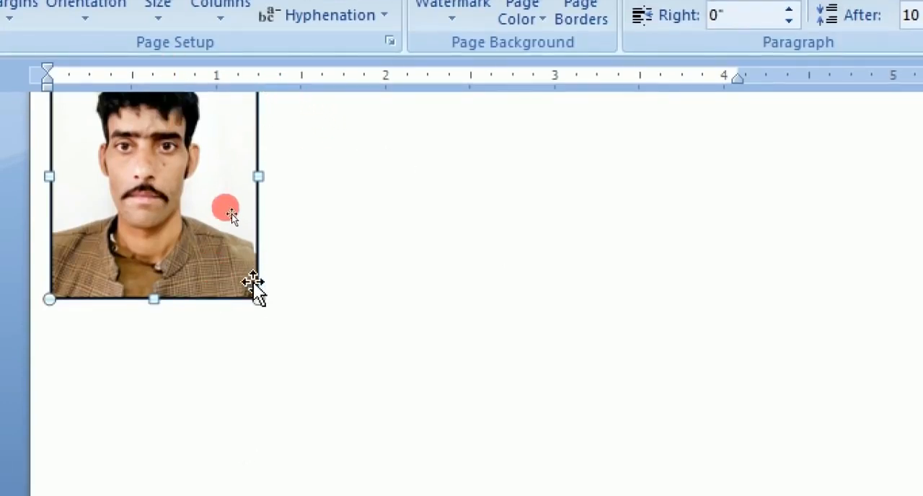
{"action": "left_click_drag", "start_coordinate": [258, 299], "coordinate": [232, 268]}
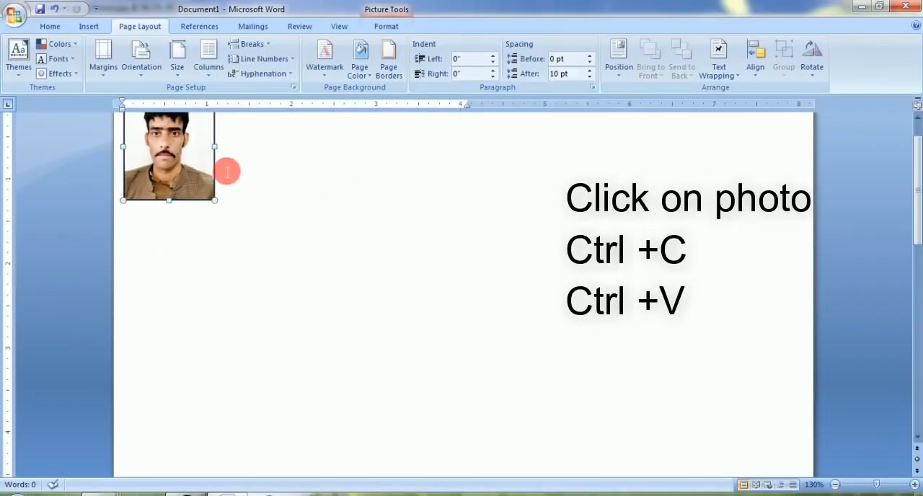
Duplicate the man's portrait and place the second copy on its own line below the first
{"action": "scroll", "coordinate": [227, 172], "scroll_direction": "up", "scroll_amount": 1}
{"action": "key", "text": "ctrl+c"}
{"action": "left_click", "coordinate": [351, 202]}
{"action": "key", "text": "ctrl+v"}
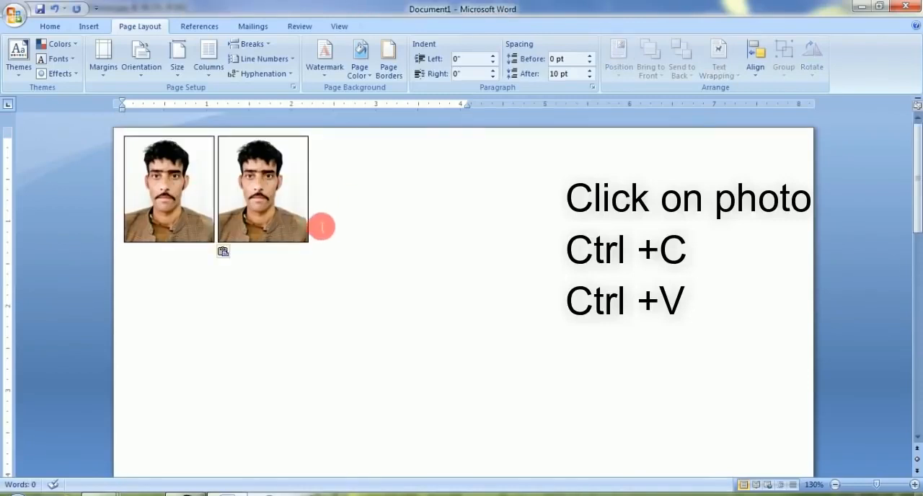
{"action": "key", "text": "Return"}
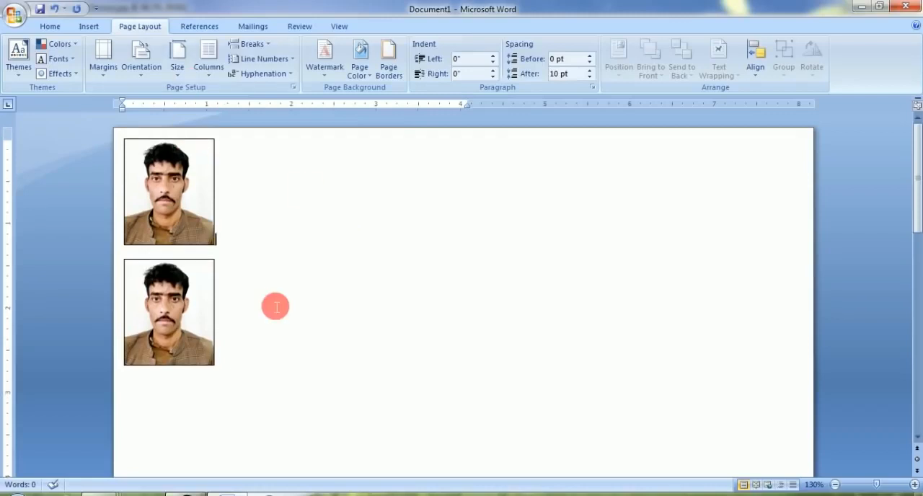
Print the two-portrait page on the EPSON L805 Series despite the margins outside the printable area, and clear the page
{"action": "key", "text": "ctrl+p"}
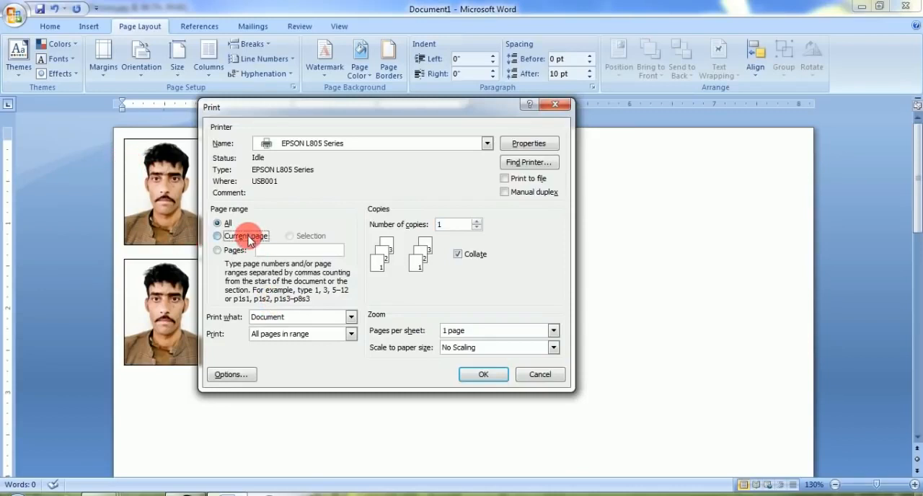
{"action": "key", "text": "Return"}
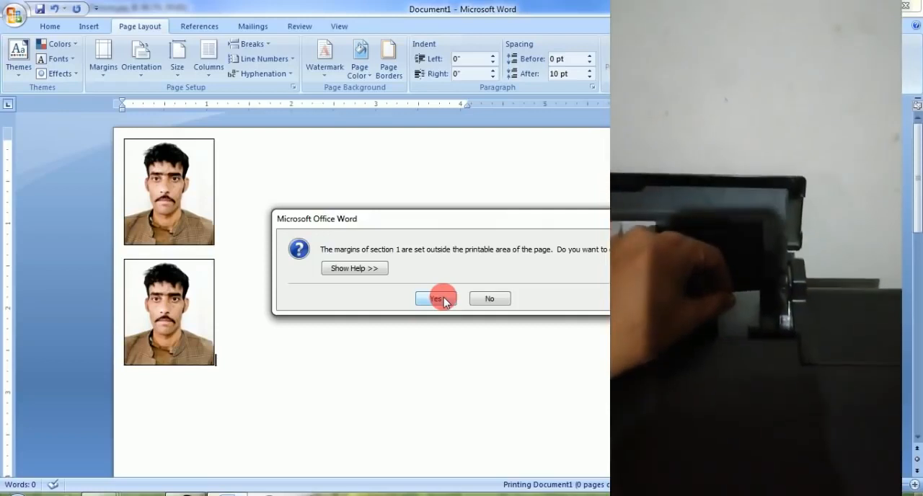
{"action": "left_click", "coordinate": [435, 298]}
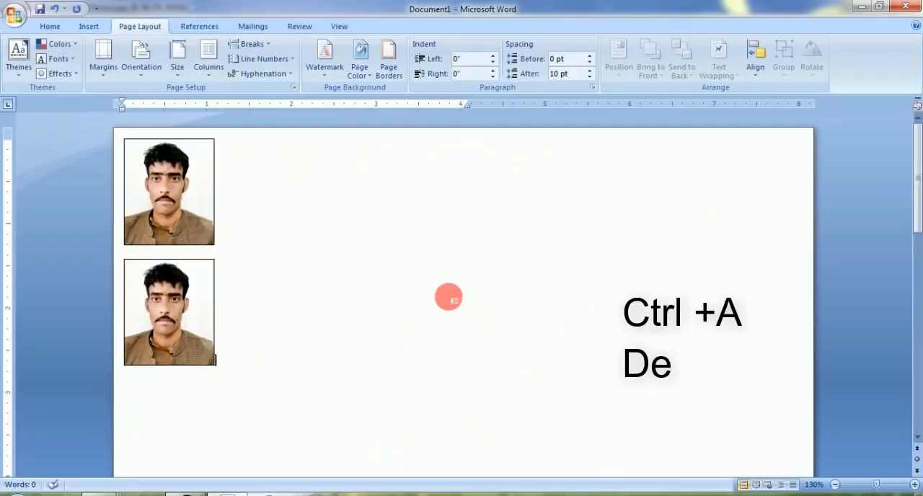
{"action": "key", "text": "ctrl+a"}
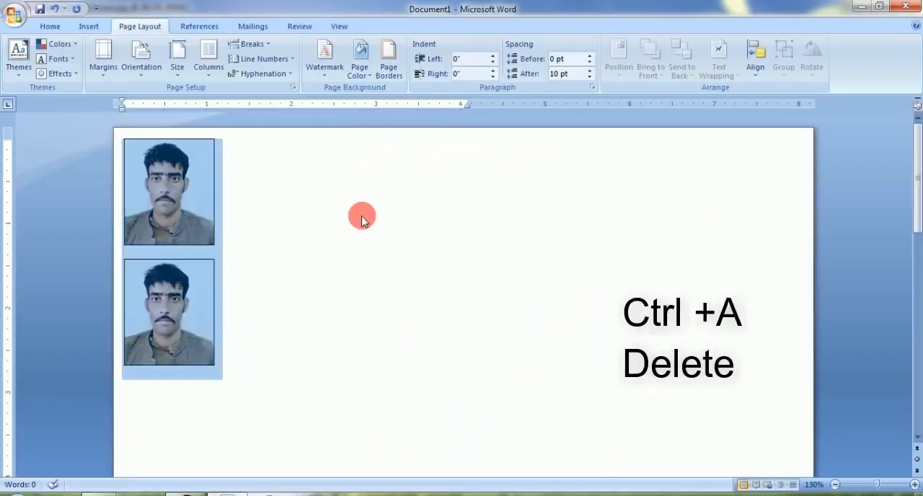
{"action": "key", "text": "Delete"}
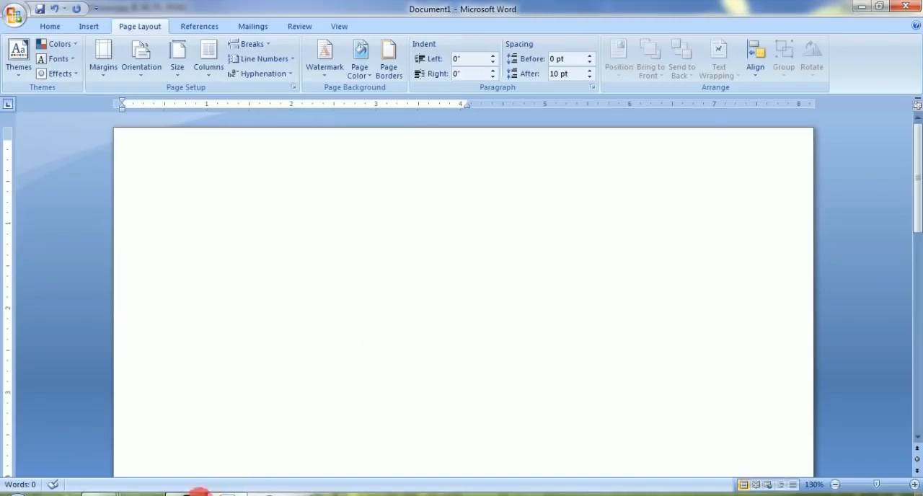
Switch to Photoshop and close Picture.jpg, saving its changes at JPEG quality 12 (Maximum)
{"action": "left_click", "coordinate": [198, 494]}
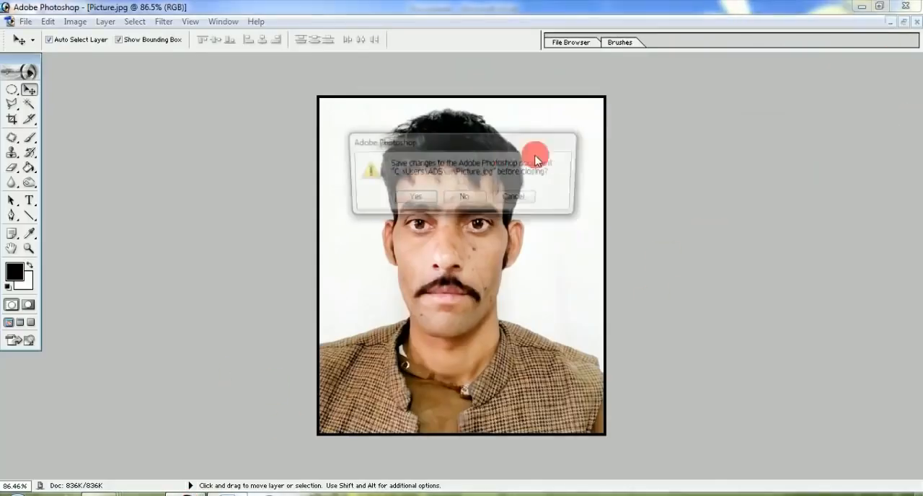
{"action": "left_click", "coordinate": [408, 195]}
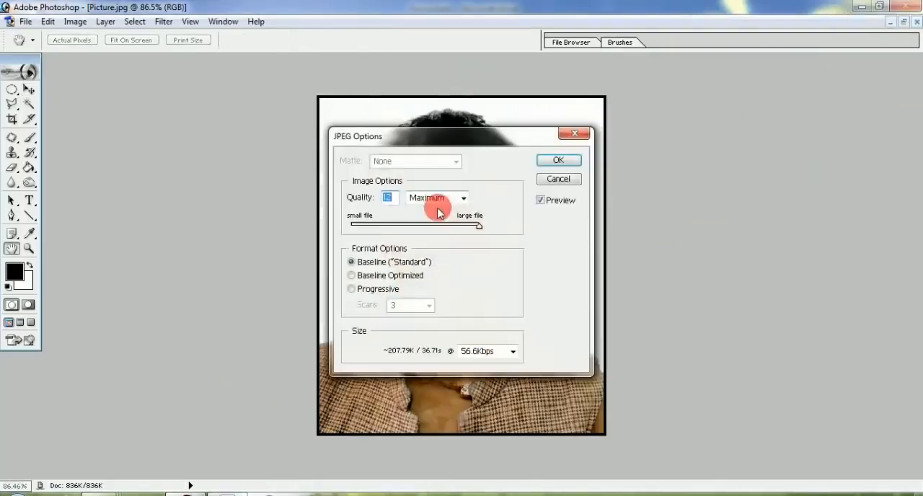
{"action": "left_click", "coordinate": [576, 158]}
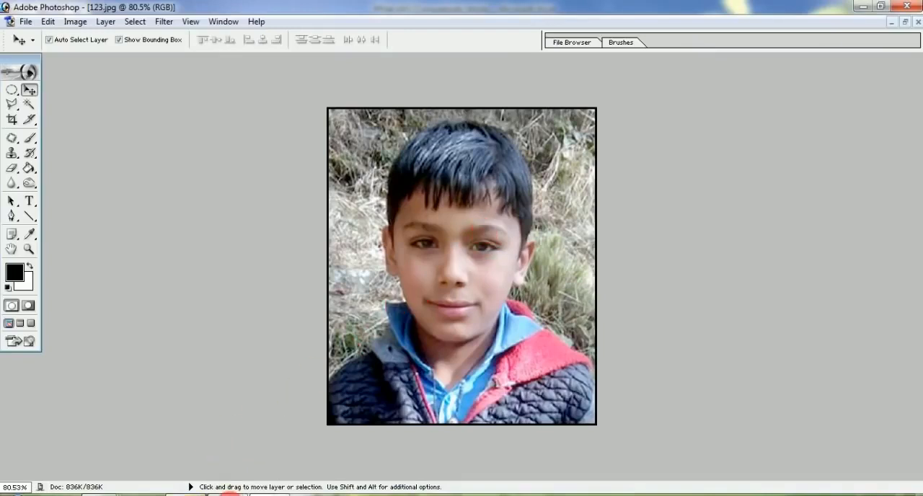
Paste the boy's portrait into the PPSet ADS document in Word and rotate it 90° clockwise
{"action": "left_click", "coordinate": [230, 493]}
{"action": "key", "text": "ctrl+v"}
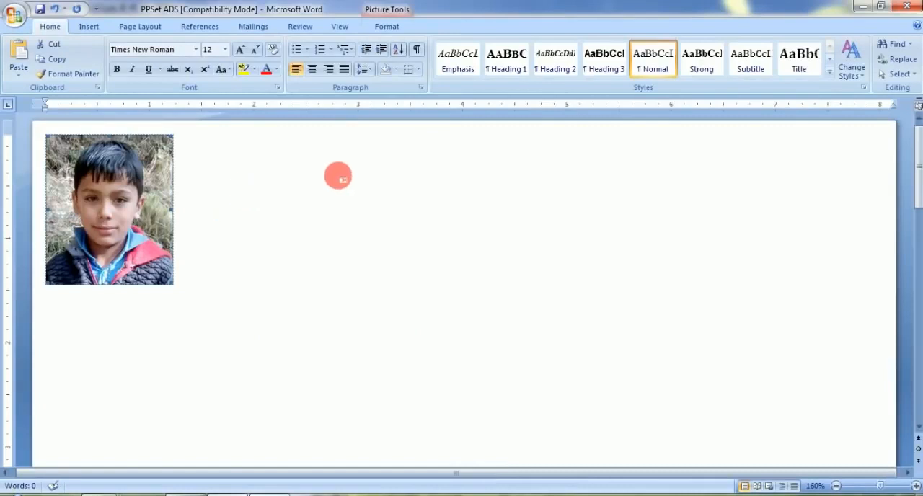
{"action": "left_click", "coordinate": [384, 27]}
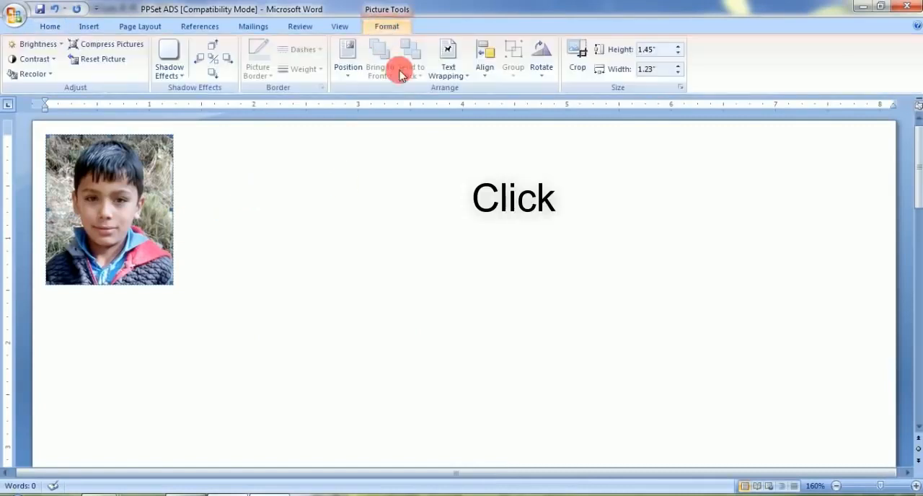
{"action": "left_click", "coordinate": [541, 67]}
{"action": "left_click", "coordinate": [542, 91]}
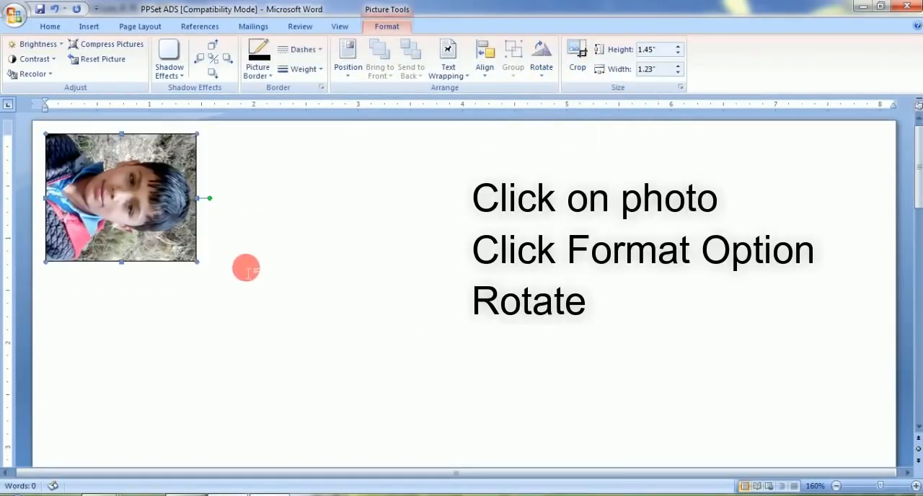
Make two more copies of the rotated portrait and stack all three on separate lines
{"action": "key", "text": "ctrl+c"}
{"action": "left_click", "coordinate": [264, 254]}
{"action": "key", "text": "ctrl+v"}
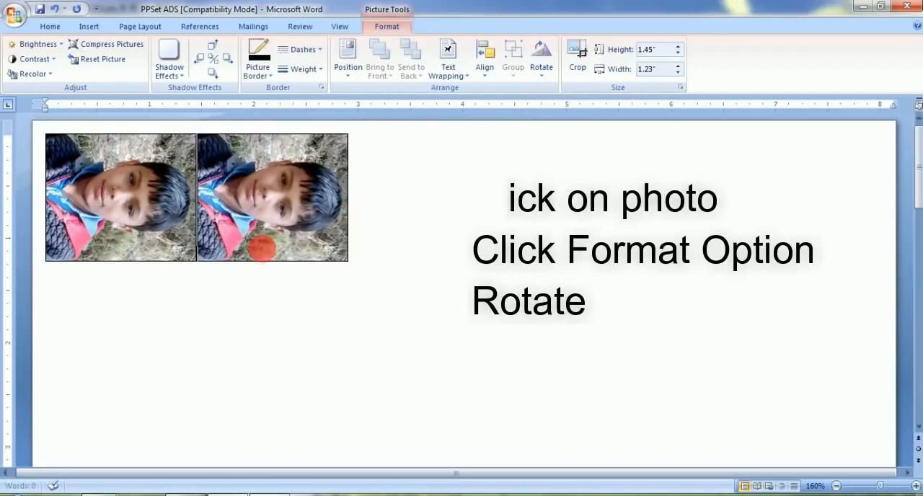
{"action": "key", "text": "ctrl+v"}
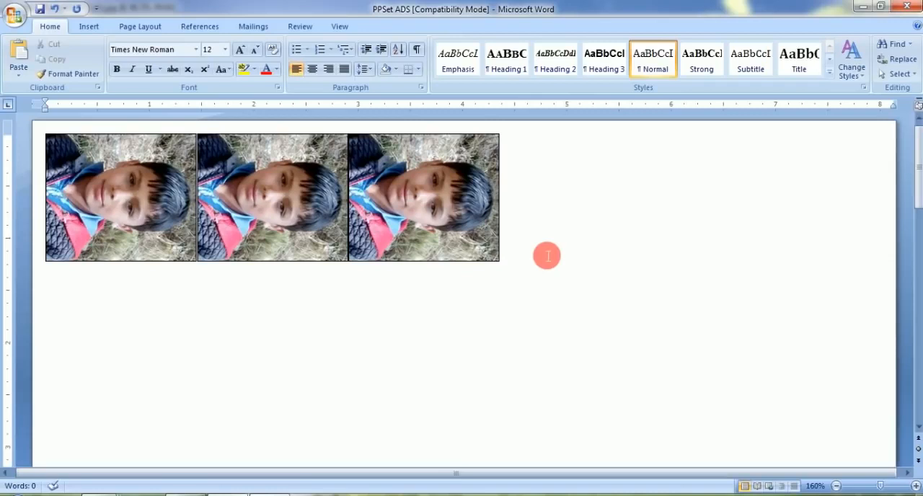
{"action": "key", "text": "Return"}
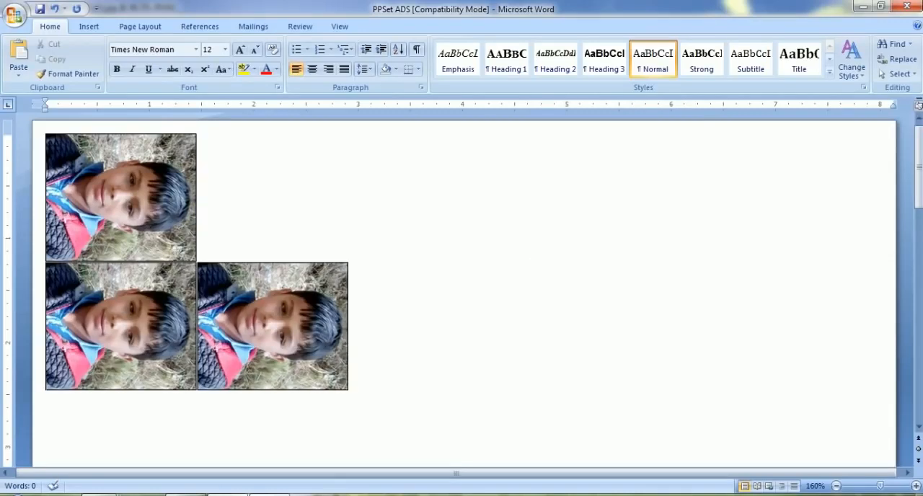
{"action": "key", "text": "Return"}
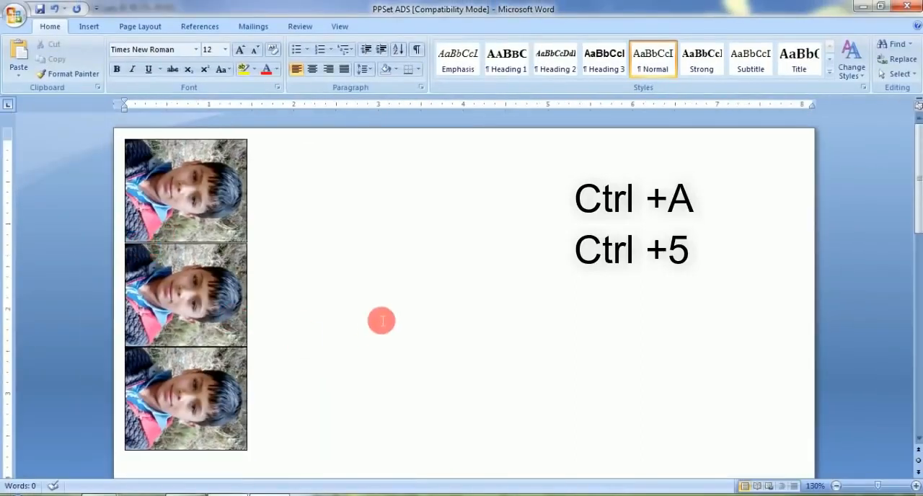
Apply 1.5 line spacing to the whole document to separate the three stacked portraits
{"action": "key", "text": "ctrl+a"}
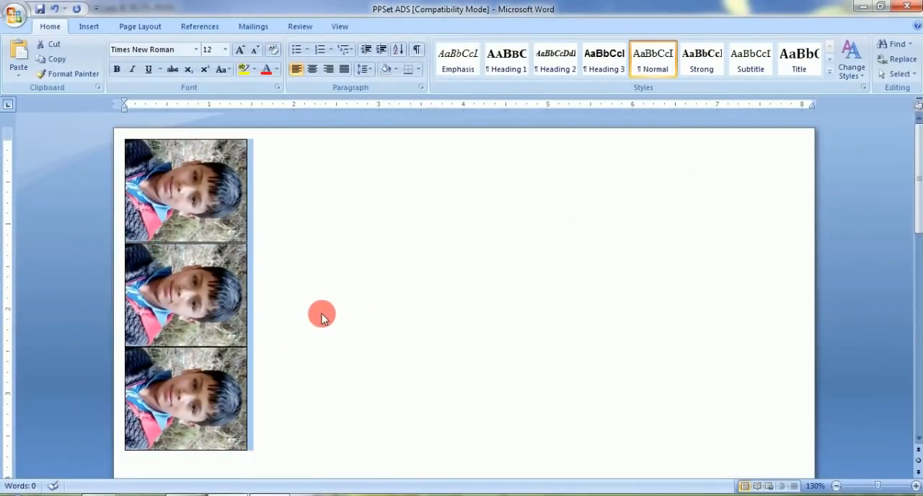
{"action": "key", "text": "ctrl+5"}
{"action": "left_click", "coordinate": [306, 328]}
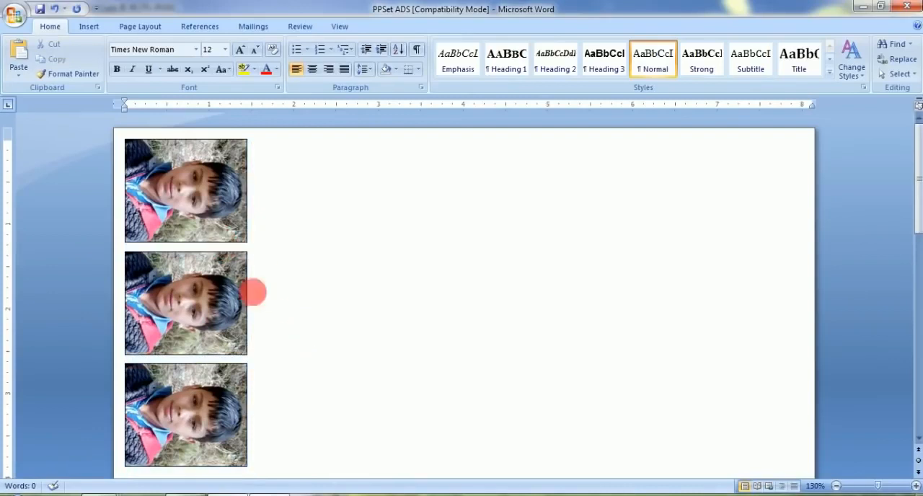
{"action": "scroll", "coordinate": [281, 306], "scroll_direction": "down", "scroll_amount": 1}
{"action": "scroll", "coordinate": [284, 264], "scroll_direction": "up", "scroll_amount": 1}
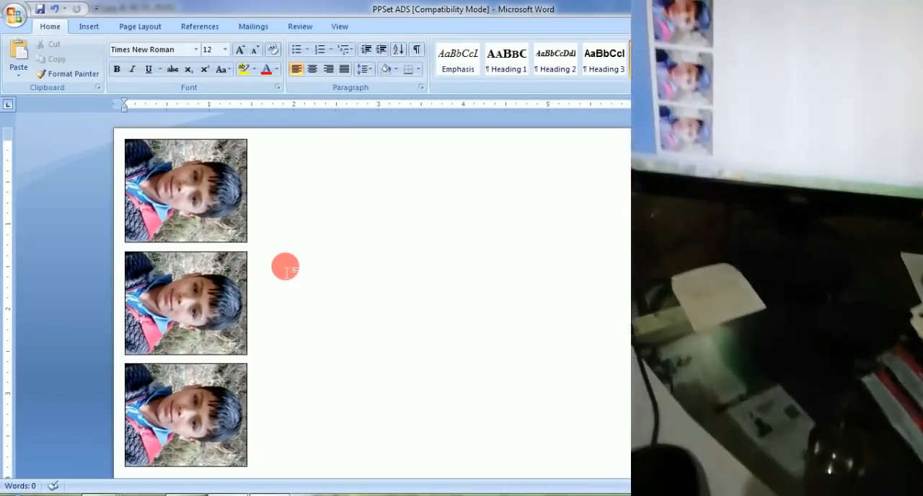
Print the stacked portraits on the EPSON L805 Series, continuing despite the margins being outside the printable area
{"action": "key", "text": "ctrl+p"}
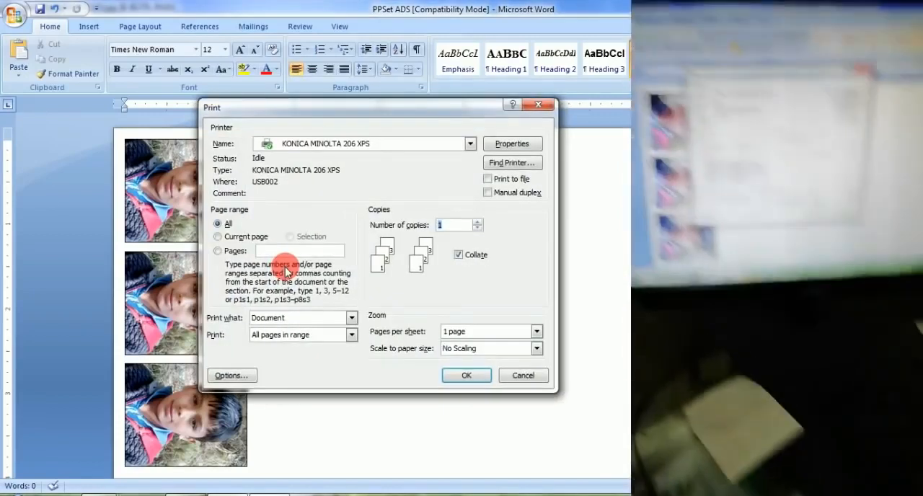
{"action": "left_click", "coordinate": [339, 143]}
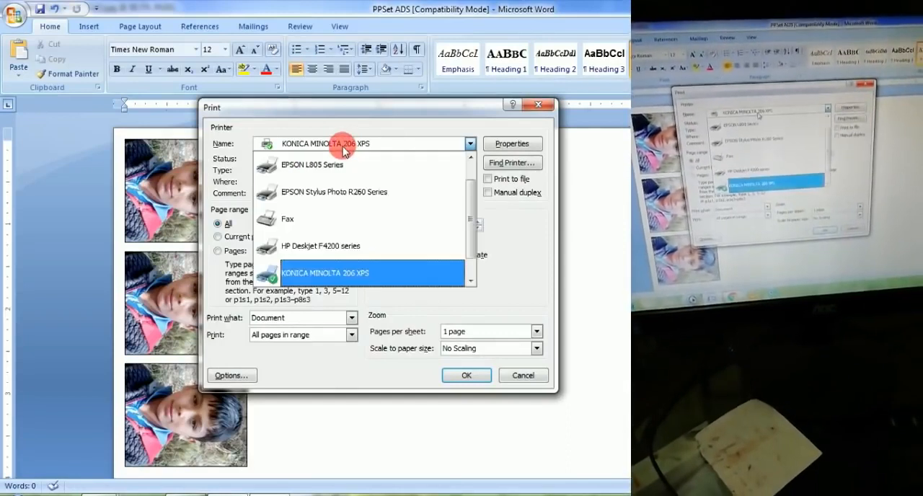
{"action": "scroll", "coordinate": [334, 189], "scroll_direction": "up", "scroll_amount": 1}
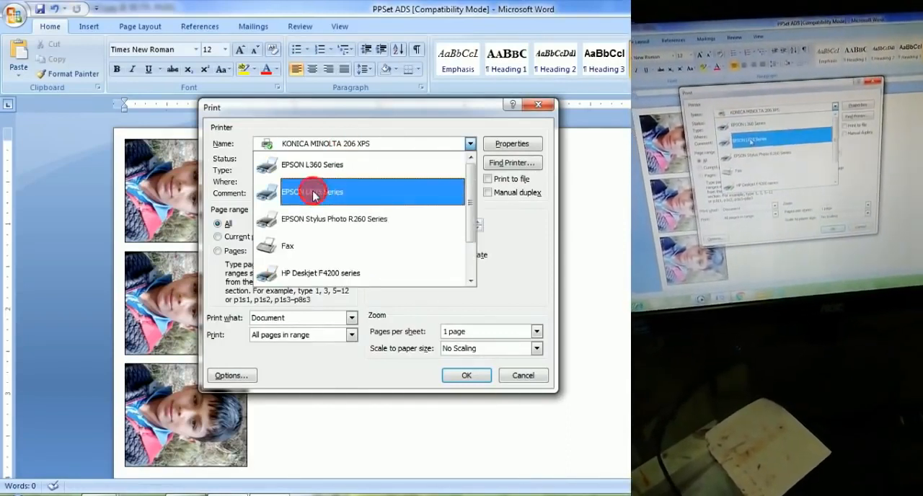
{"action": "left_click", "coordinate": [315, 190]}
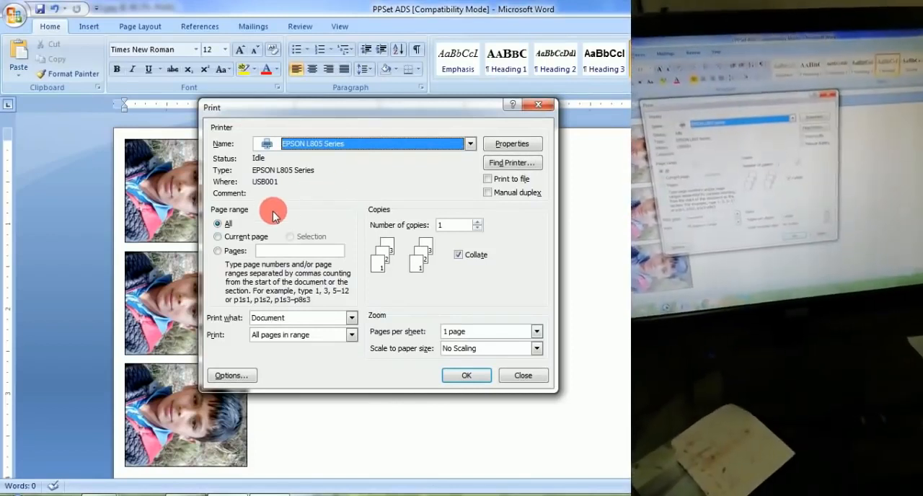
{"action": "left_click", "coordinate": [463, 377]}
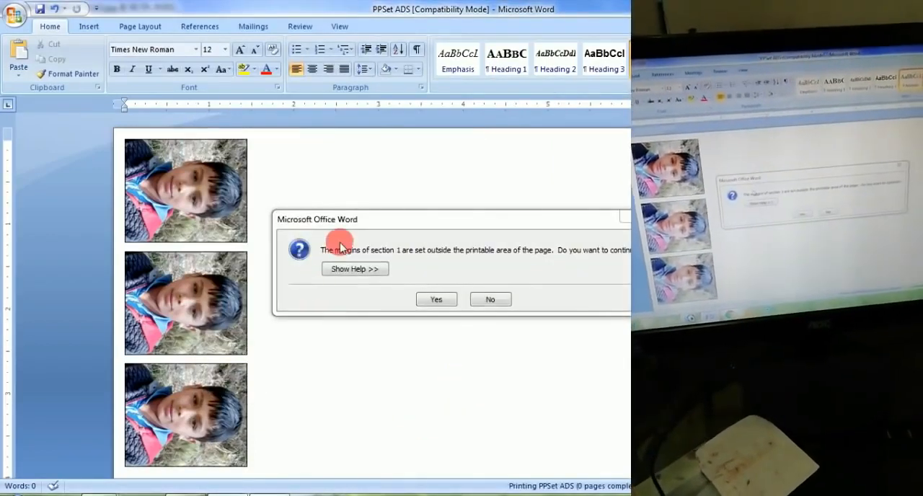
{"action": "left_click", "coordinate": [438, 300]}
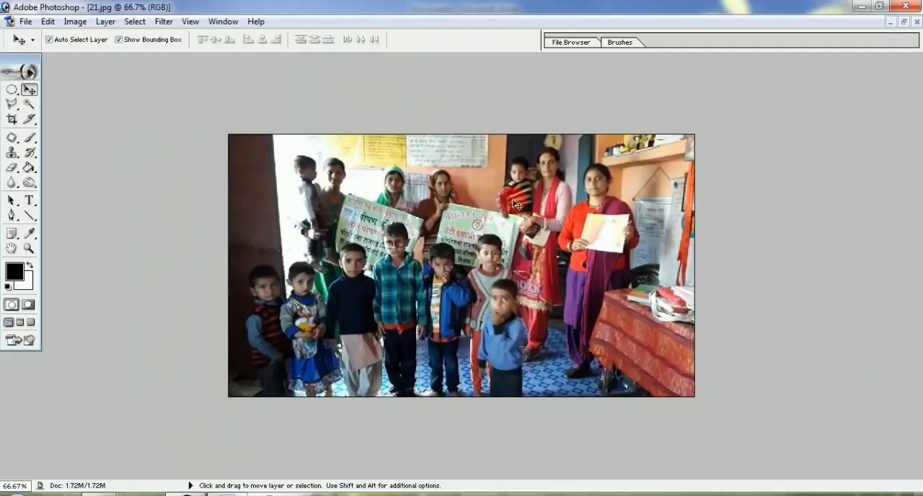
Rotate the canvas of the group photo 21.jpg in Photoshop 90° clockwise
{"action": "left_click", "coordinate": [502, 226]}
{"action": "left_click_drag", "start_coordinate": [502, 225], "coordinate": [424, 226]}
{"action": "left_click", "coordinate": [25, 21]}
{"action": "mouse_move", "coordinate": [105, 21]}
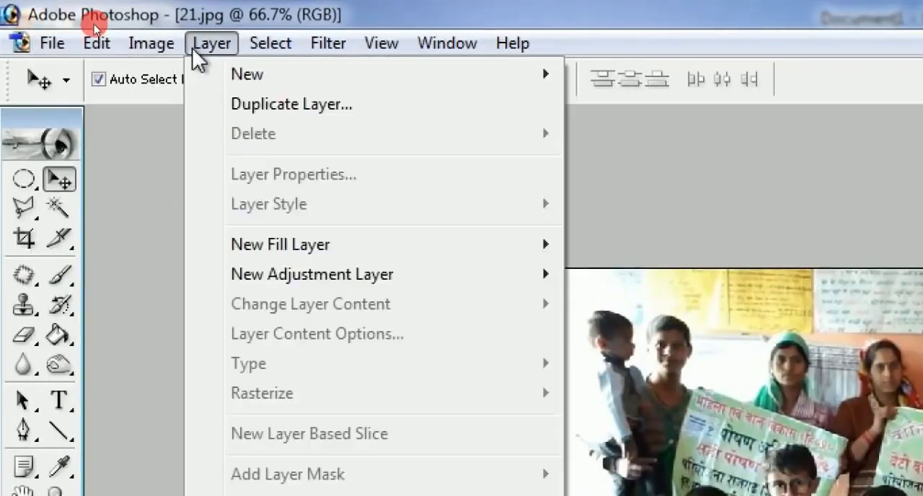
{"action": "mouse_move", "coordinate": [137, 43]}
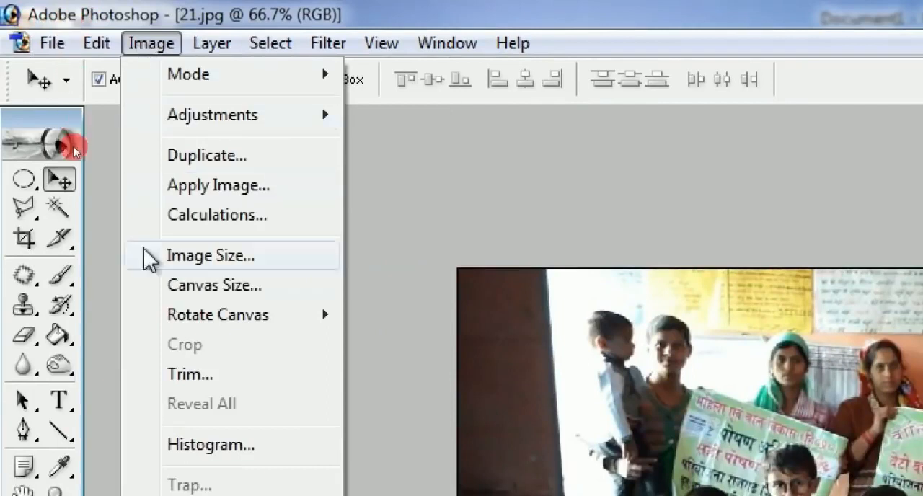
{"action": "mouse_move", "coordinate": [200, 321]}
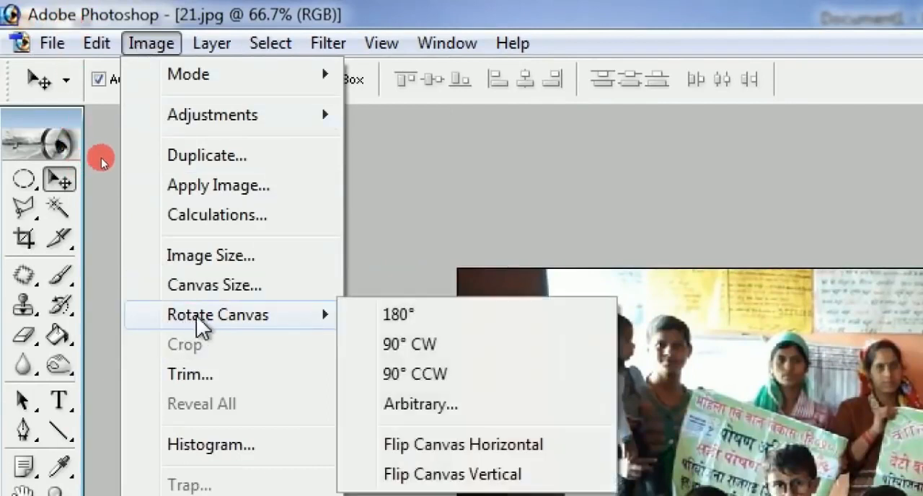
{"action": "left_click", "coordinate": [426, 346]}
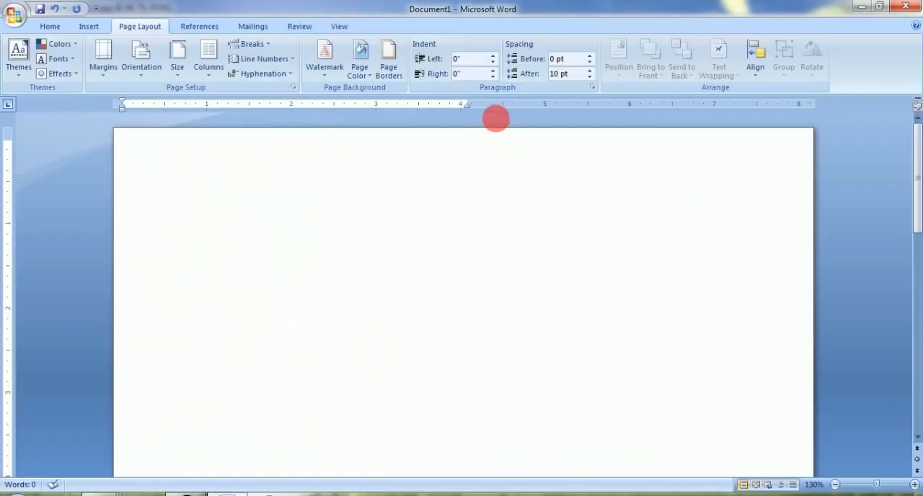
Widen the text area of the blank Word page by moving its right indent to about 8 inches
{"action": "left_click", "coordinate": [476, 104]}
{"action": "mouse_move", "coordinate": [476, 105]}
{"action": "left_mouse_down"}
{"action": "mouse_move", "coordinate": [810, 107]}
{"action": "mouse_move", "coordinate": [797, 104]}
{"action": "left_mouse_up"}
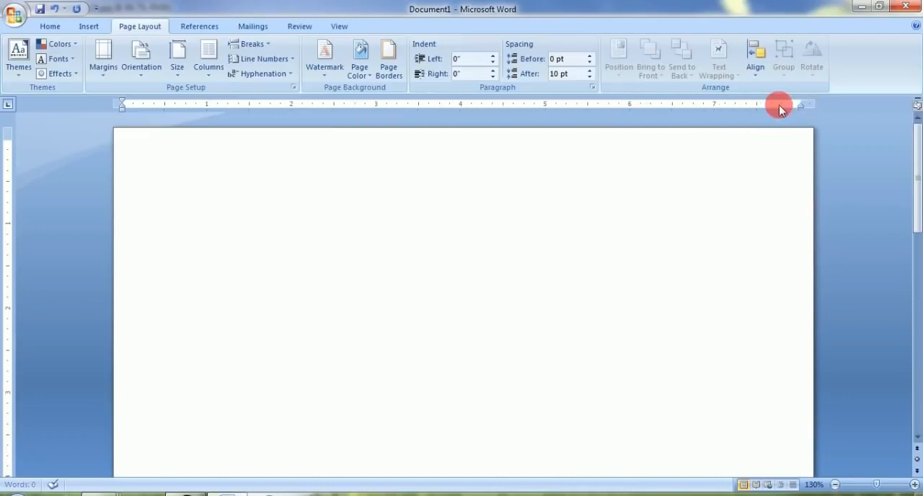
{"action": "left_click_drag", "start_coordinate": [807, 106], "coordinate": [812, 106]}
Copy the rotated group photo 21.jpg from Photoshop into the blank Word page
{"action": "left_click", "coordinate": [227, 491]}
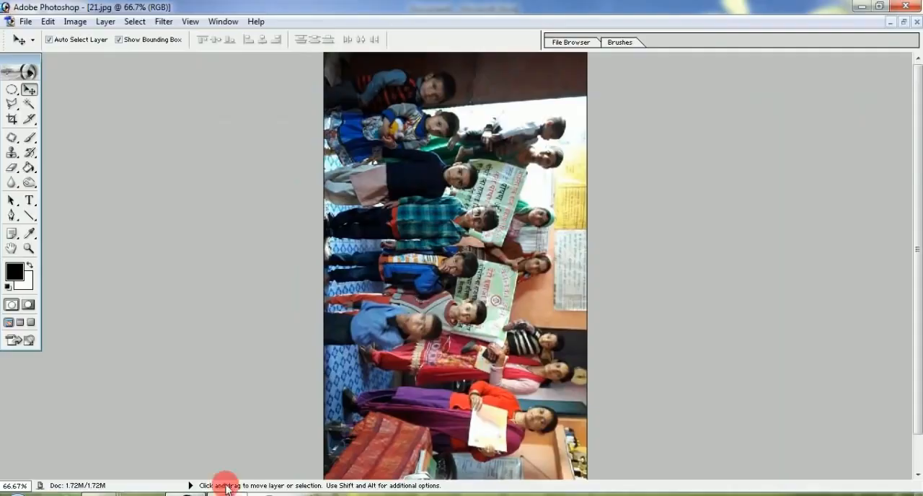
{"action": "left_click_drag", "start_coordinate": [322, 427], "coordinate": [272, 254]}
{"action": "scroll", "coordinate": [626, 154], "scroll_direction": "down", "scroll_amount": 1}
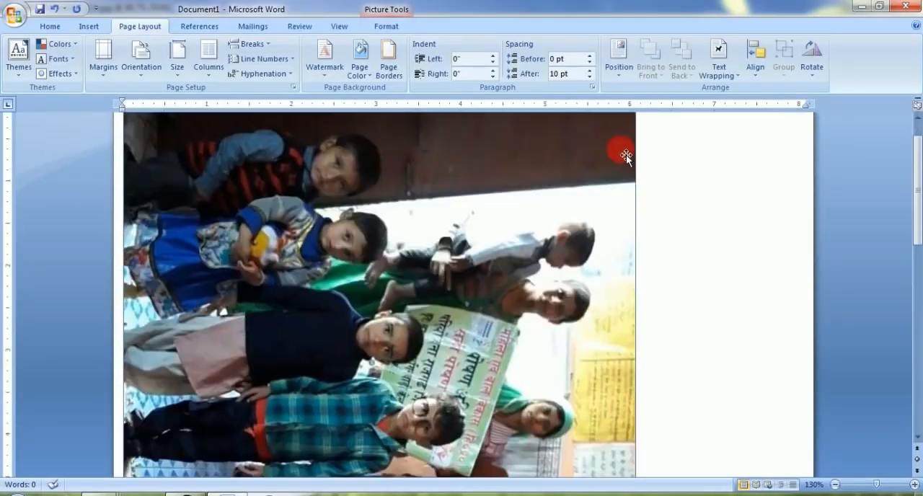
{"action": "scroll", "coordinate": [644, 148], "scroll_direction": "down", "scroll_amount": 15}
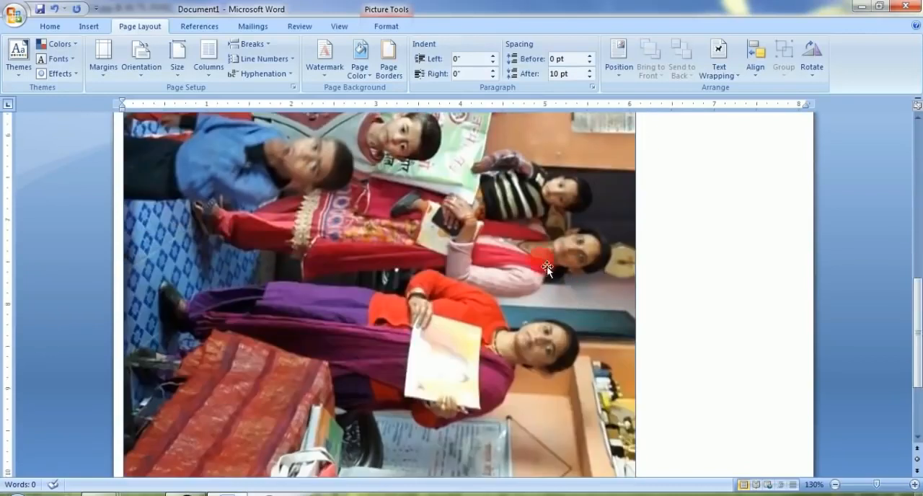
{"action": "scroll", "coordinate": [539, 202], "scroll_direction": "up", "scroll_amount": 10}
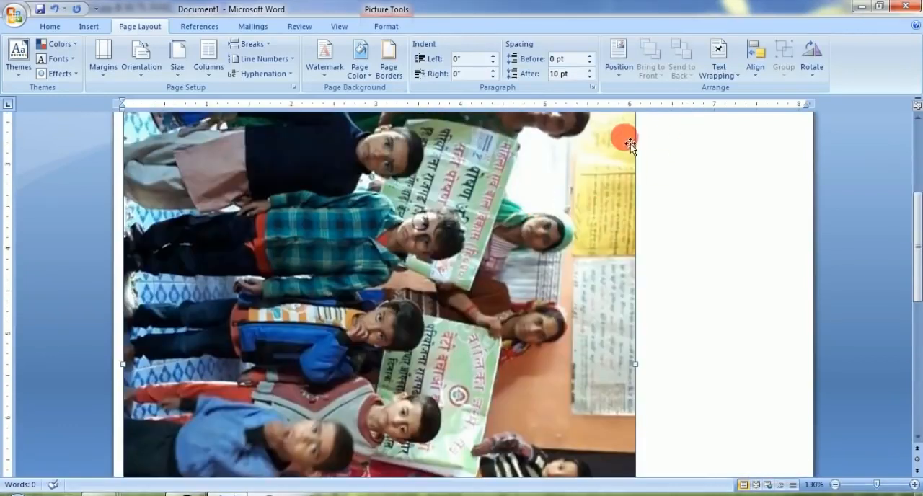
Delete the oversized group photo from the Word page and move the right indent to about 4 inches
{"action": "scroll", "coordinate": [630, 144], "scroll_direction": "up", "scroll_amount": 2}
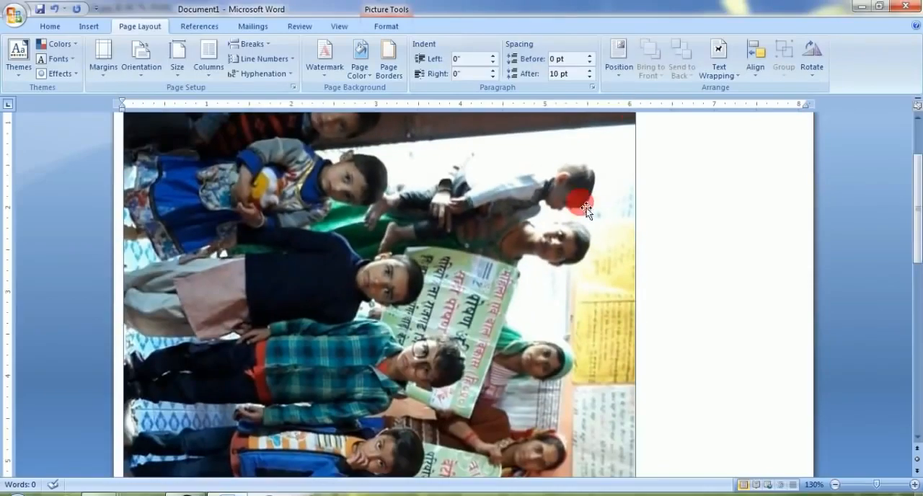
{"action": "key", "text": "Delete"}
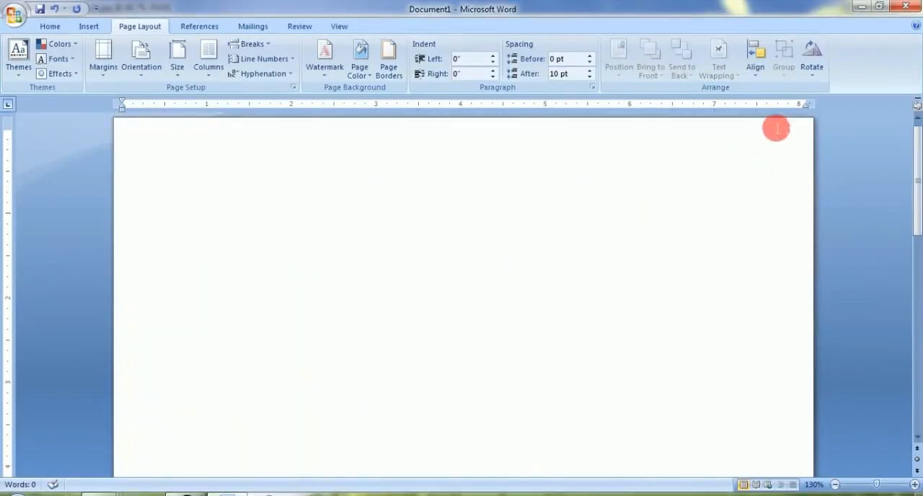
{"action": "left_click_drag", "start_coordinate": [810, 104], "coordinate": [468, 106]}
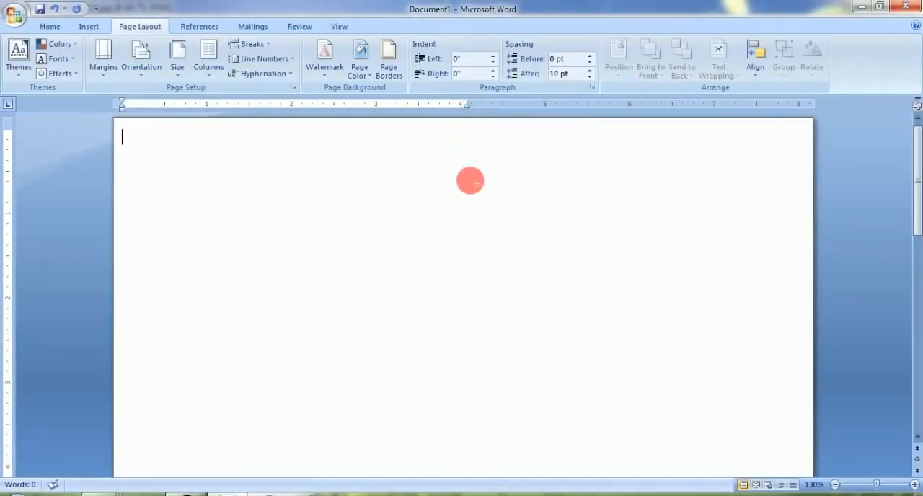
Bring the rotated group photo 21.jpg from Photoshop into the Word page again and scale it down to about 3.96 inches wide
{"action": "left_click", "coordinate": [159, 490]}
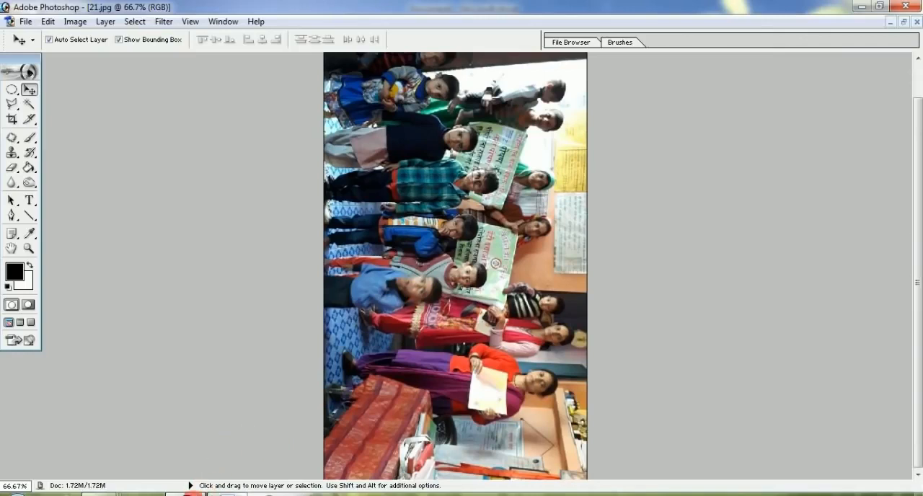
{"action": "left_click_drag", "start_coordinate": [228, 493], "coordinate": [244, 314]}
{"action": "scroll", "coordinate": [453, 299], "scroll_direction": "down", "scroll_amount": 5}
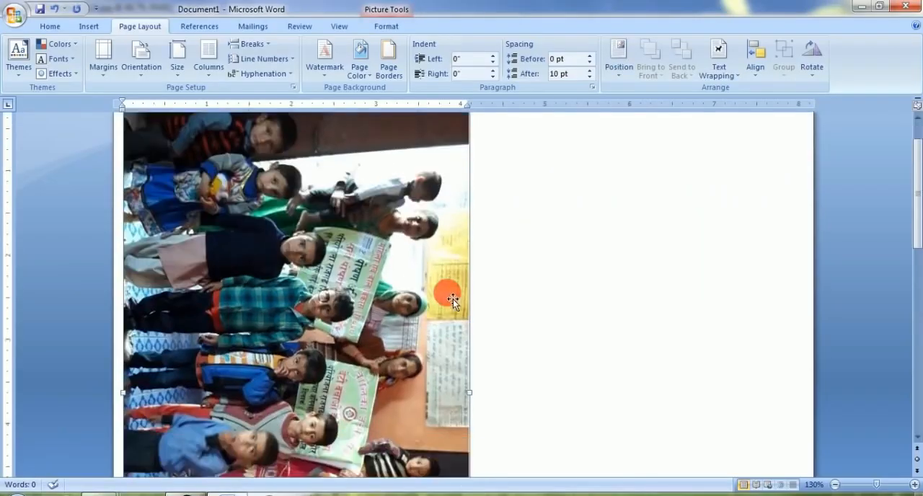
{"action": "scroll", "coordinate": [453, 298], "scroll_direction": "down", "scroll_amount": 4}
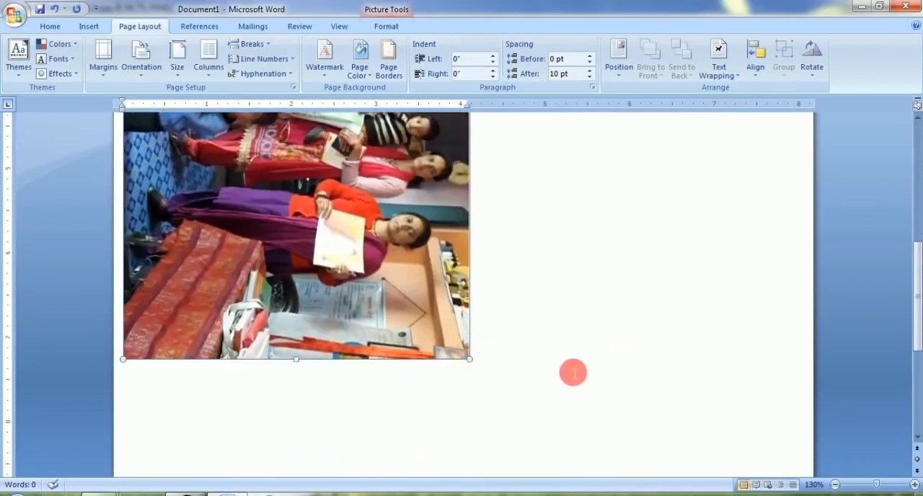
{"action": "mouse_move", "coordinate": [463, 365]}
{"action": "left_mouse_down"}
{"action": "mouse_move", "coordinate": [474, 363]}
{"action": "mouse_move", "coordinate": [454, 343]}
{"action": "mouse_move", "coordinate": [463, 349]}
{"action": "left_mouse_up"}
Crop the upper and lower edges of the group photo to a height of about 6.07 inches
{"action": "left_click", "coordinate": [388, 27]}
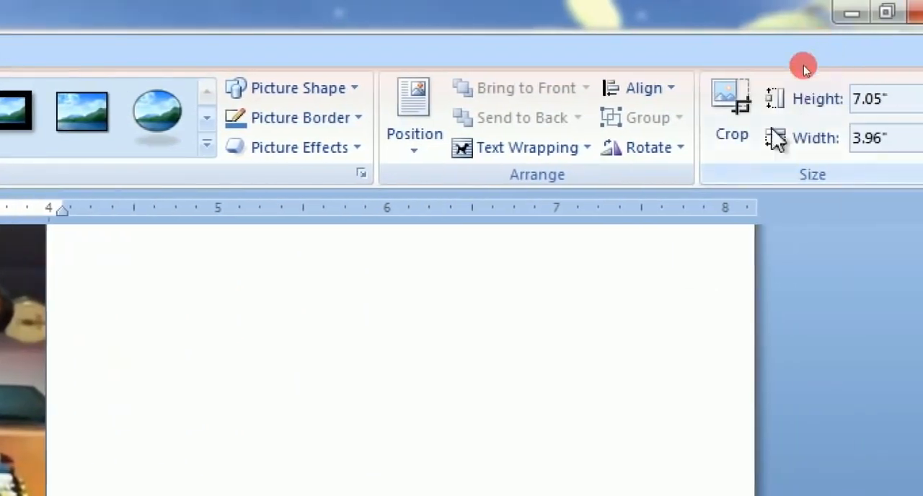
{"action": "left_click", "coordinate": [732, 115]}
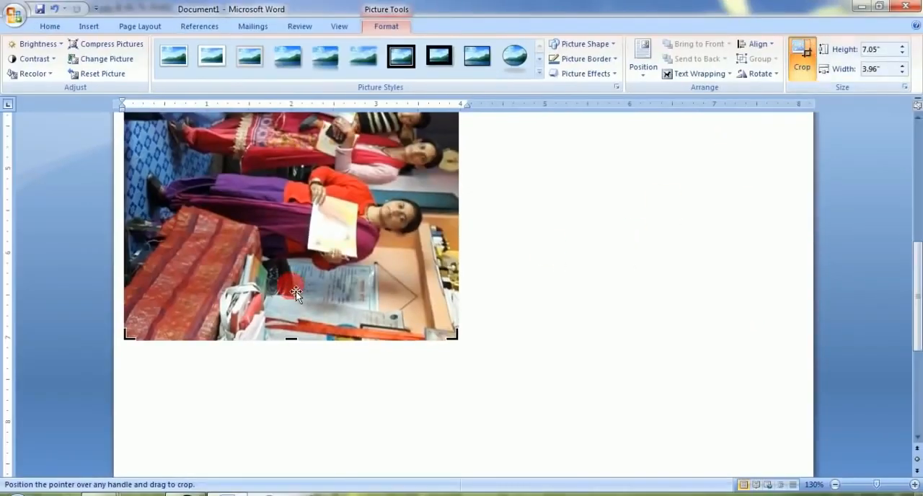
{"action": "left_click_drag", "start_coordinate": [298, 348], "coordinate": [300, 288]}
{"action": "scroll", "coordinate": [303, 303], "scroll_direction": "up", "scroll_amount": 10}
{"action": "left_click_drag", "start_coordinate": [300, 147], "coordinate": [306, 171]}
{"action": "scroll", "coordinate": [309, 191], "scroll_direction": "down", "scroll_amount": 10}
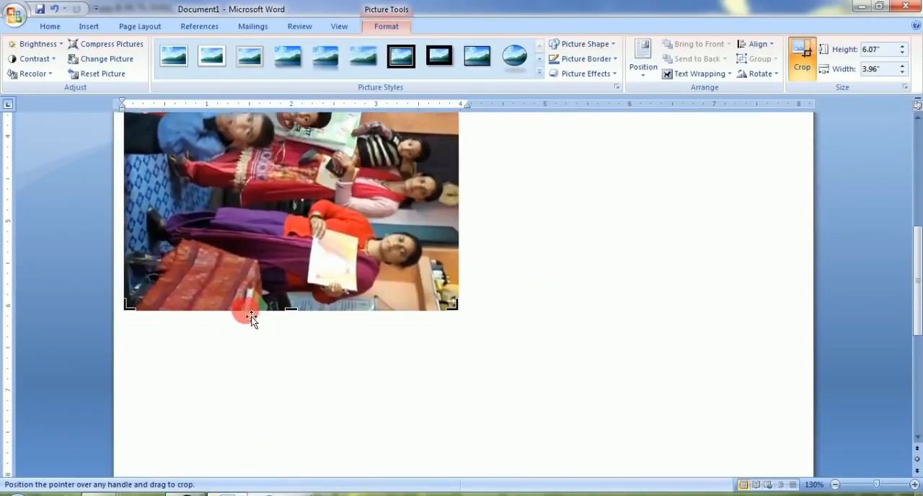
{"action": "left_click", "coordinate": [499, 305]}
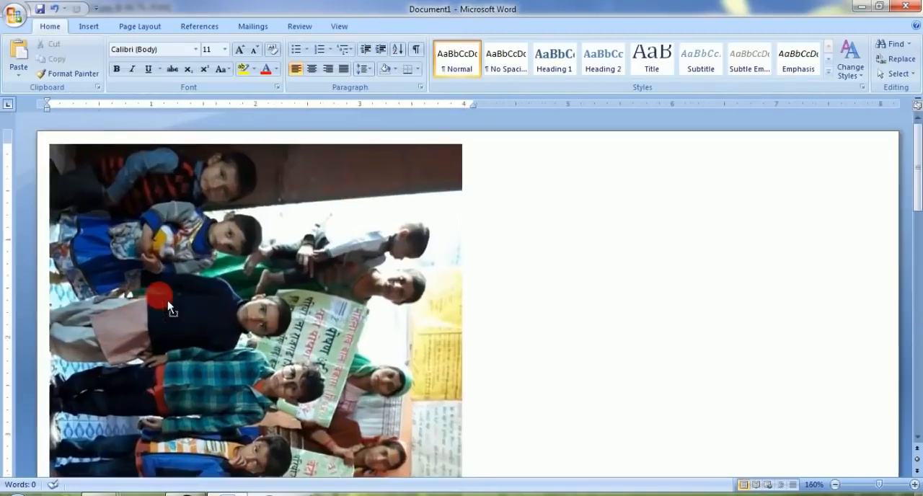
Shorten the group photo from its lower edge to about 6 inches high, matching the vertical ruler
{"action": "scroll", "coordinate": [168, 300], "scroll_direction": "up", "scroll_amount": 1}
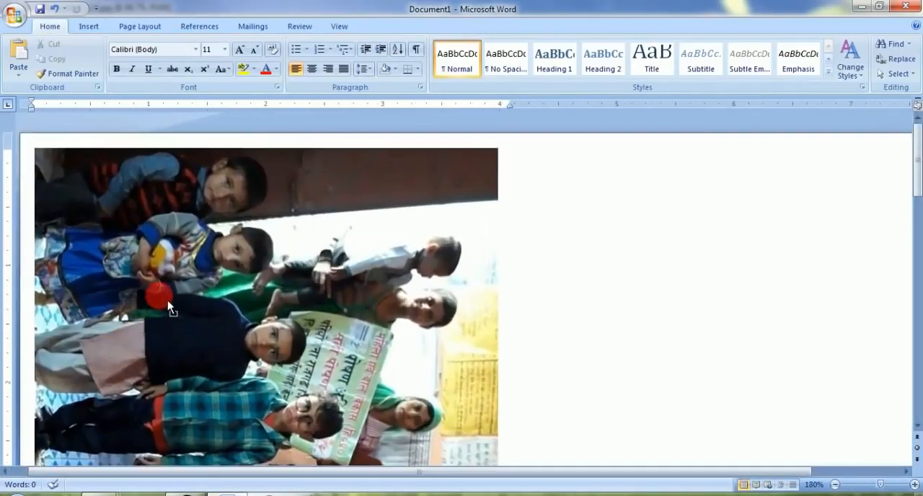
{"action": "scroll", "coordinate": [163, 294], "scroll_direction": "down", "scroll_amount": 1}
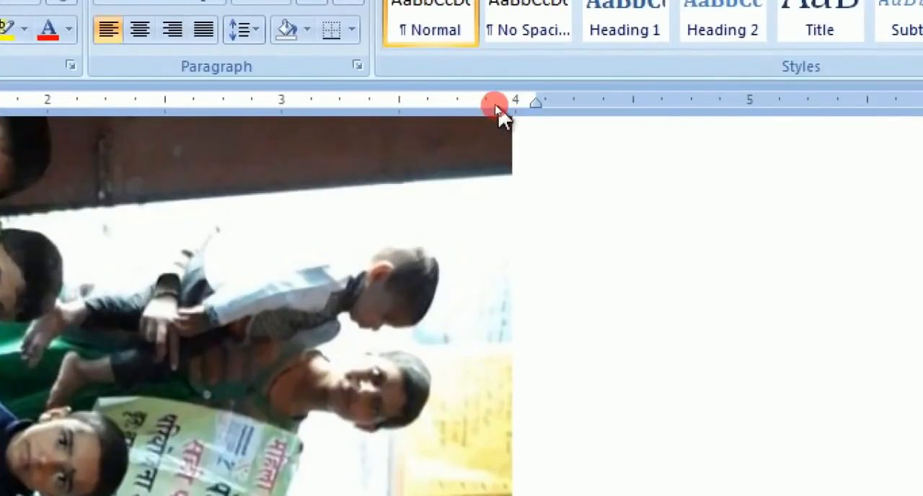
{"action": "left_click", "coordinate": [489, 159]}
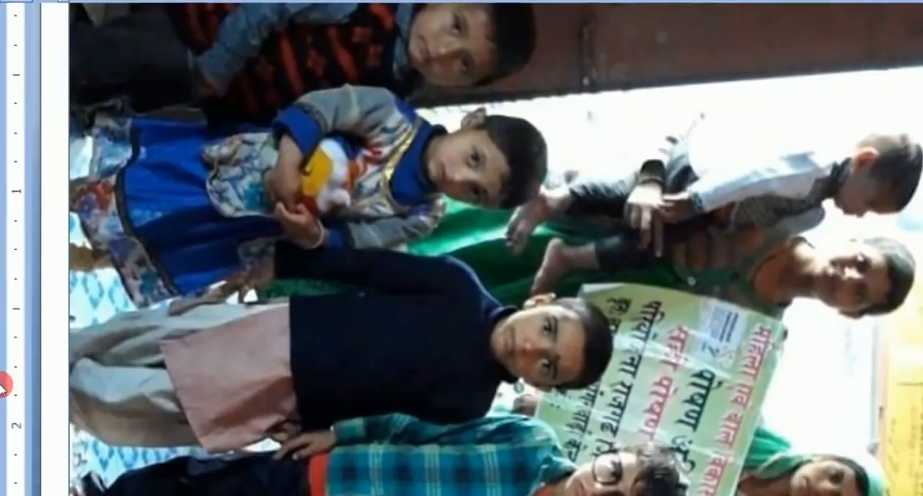
{"action": "scroll", "coordinate": [16, 407], "scroll_direction": "down", "scroll_amount": 3}
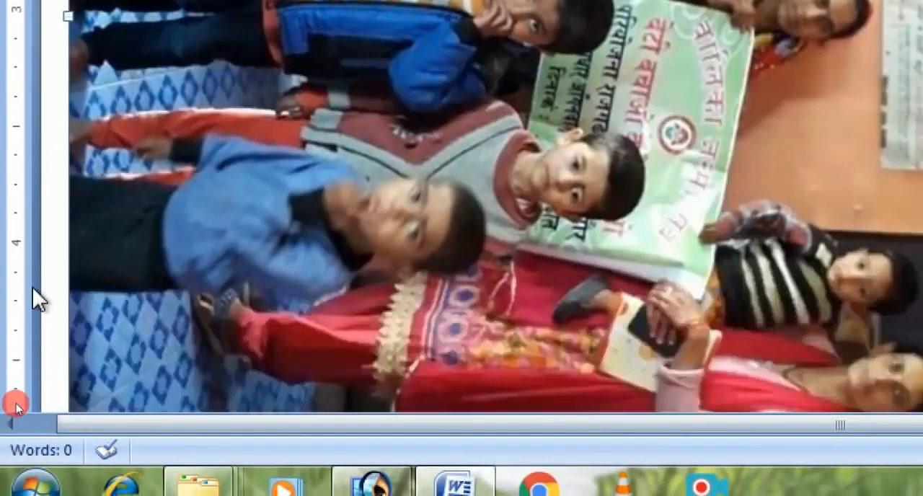
{"action": "scroll", "coordinate": [16, 405], "scroll_direction": "down", "scroll_amount": 6}
{"action": "scroll", "coordinate": [15, 378], "scroll_direction": "up", "scroll_amount": 2}
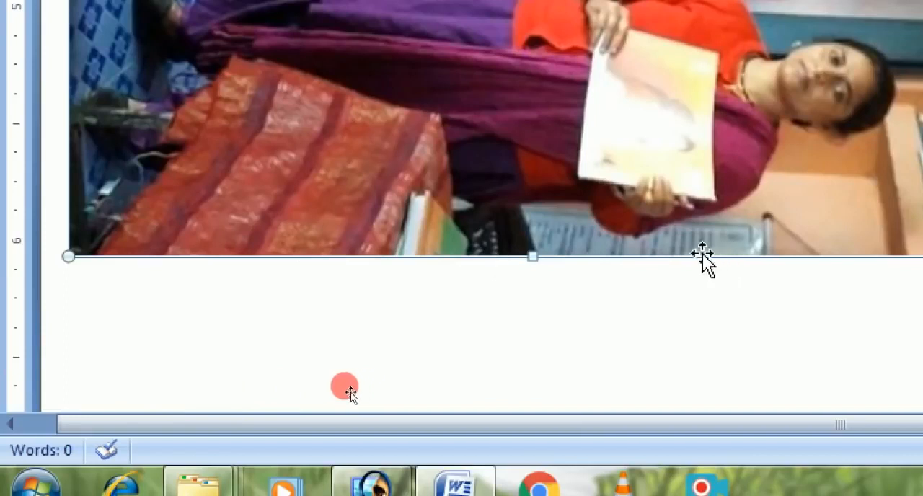
{"action": "left_click_drag", "start_coordinate": [530, 254], "coordinate": [526, 236]}
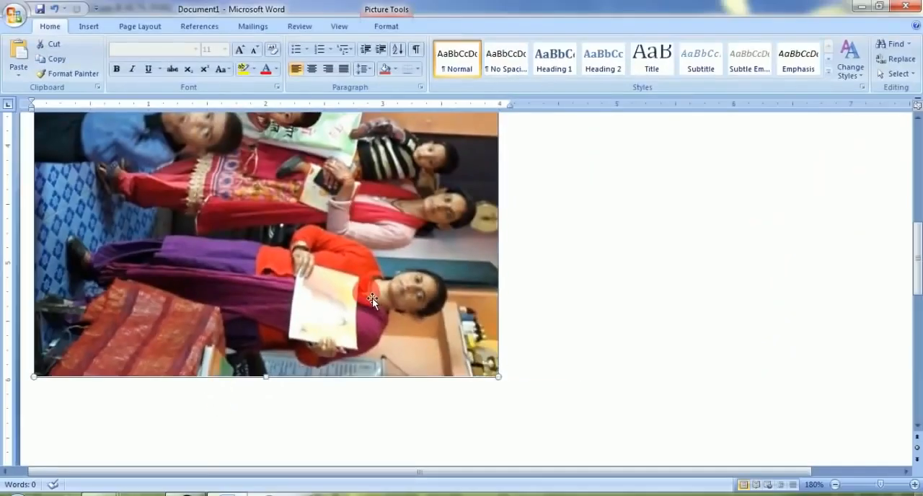
Delete the cropped group photo from the Word page
{"action": "scroll", "coordinate": [373, 297], "scroll_direction": "down", "scroll_amount": 7}
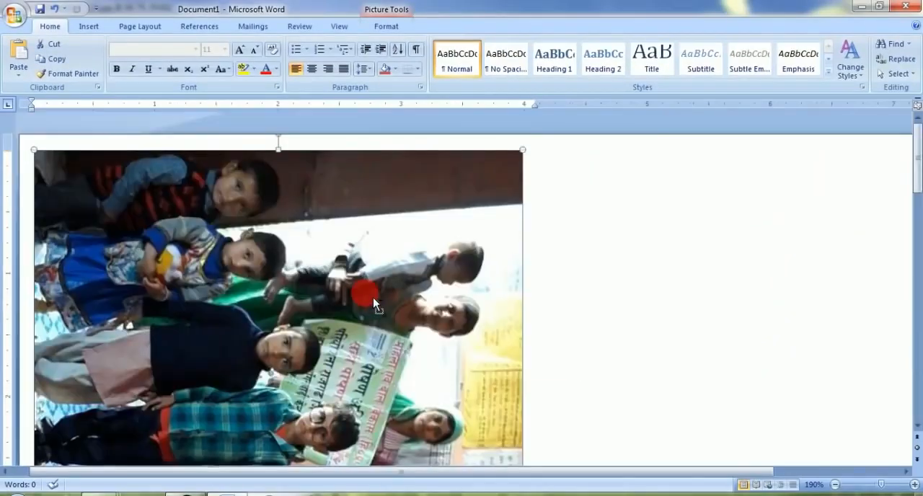
{"action": "scroll", "coordinate": [367, 296], "scroll_direction": "down", "scroll_amount": 5}
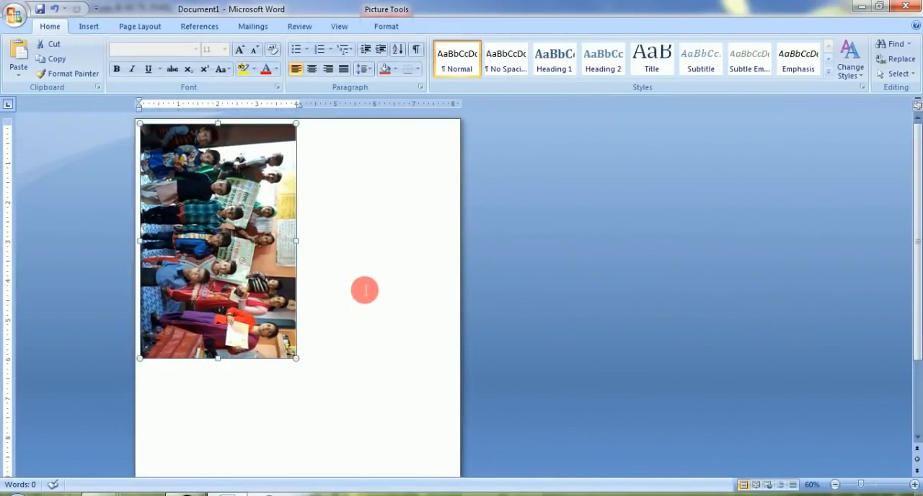
{"action": "left_click", "coordinate": [364, 288]}
{"action": "scroll", "coordinate": [365, 289], "scroll_direction": "down", "scroll_amount": 3}
{"action": "scroll", "coordinate": [366, 290], "scroll_direction": "up", "scroll_amount": 3}
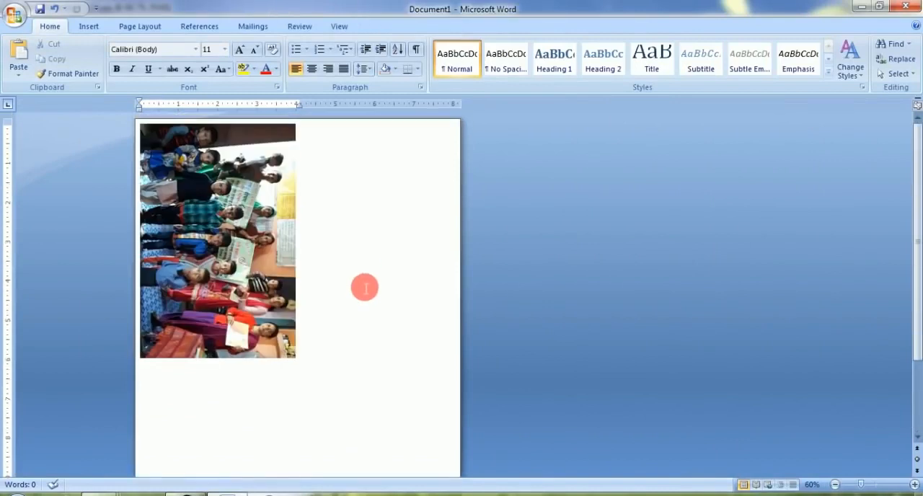
{"action": "left_click", "coordinate": [182, 189]}
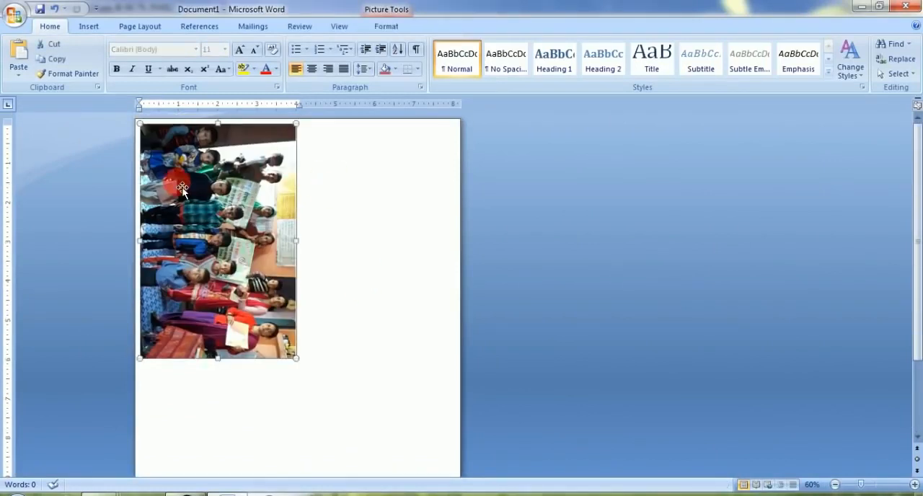
{"action": "key", "text": "Delete"}
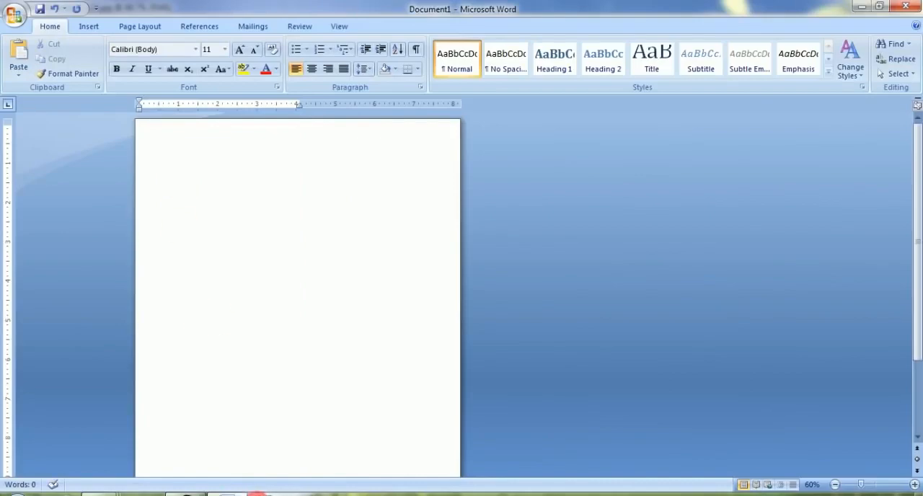
Switch to Photoshop and examine the previews of the image files on Local Disk (D:) without opening any
{"action": "left_click", "coordinate": [180, 493]}
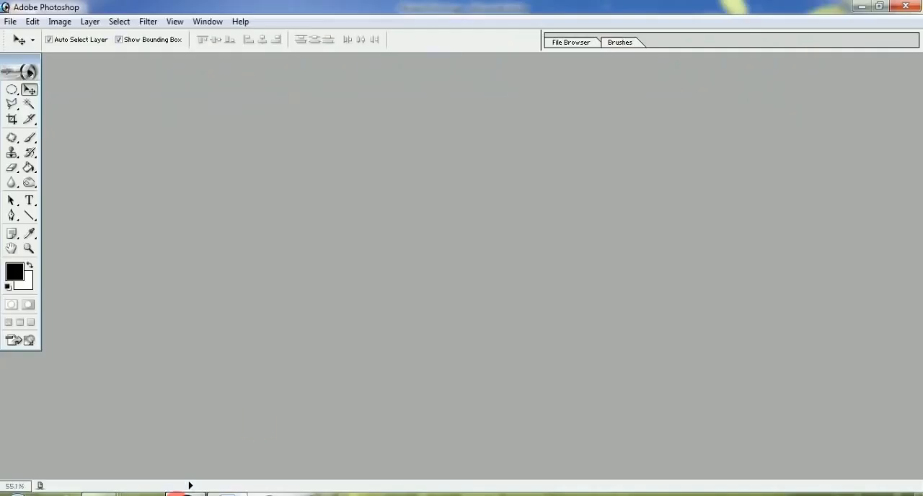
{"action": "double_click", "coordinate": [320, 271]}
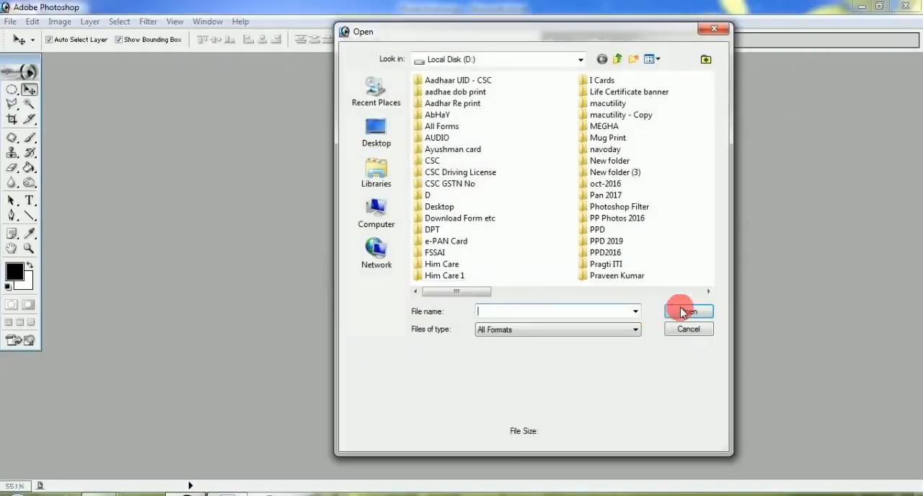
{"action": "left_click", "coordinate": [709, 291]}
{"action": "left_click", "coordinate": [709, 291]}
{"action": "left_click", "coordinate": [461, 218]}
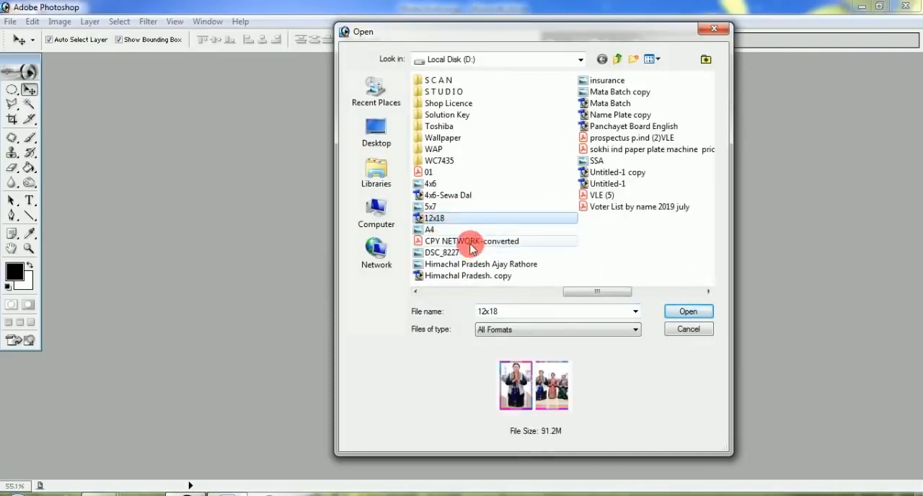
{"action": "left_click", "coordinate": [458, 276]}
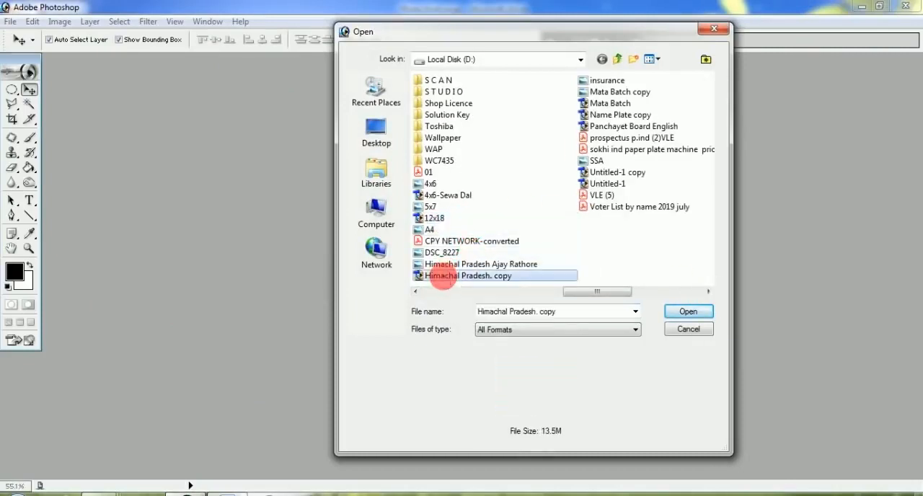
{"action": "left_click", "coordinate": [611, 183]}
{"action": "left_click", "coordinate": [607, 174]}
{"action": "left_click", "coordinate": [612, 126]}
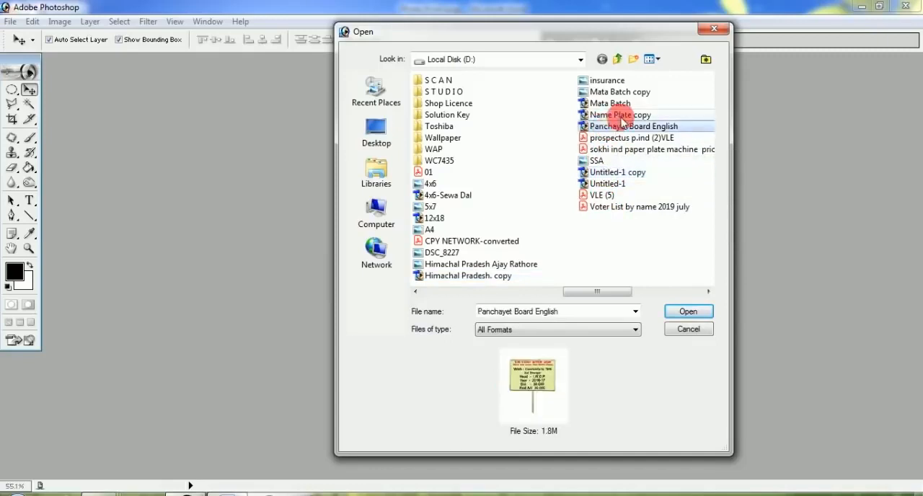
{"action": "left_click", "coordinate": [612, 115]}
{"action": "left_click", "coordinate": [614, 104]}
{"action": "left_click", "coordinate": [612, 92]}
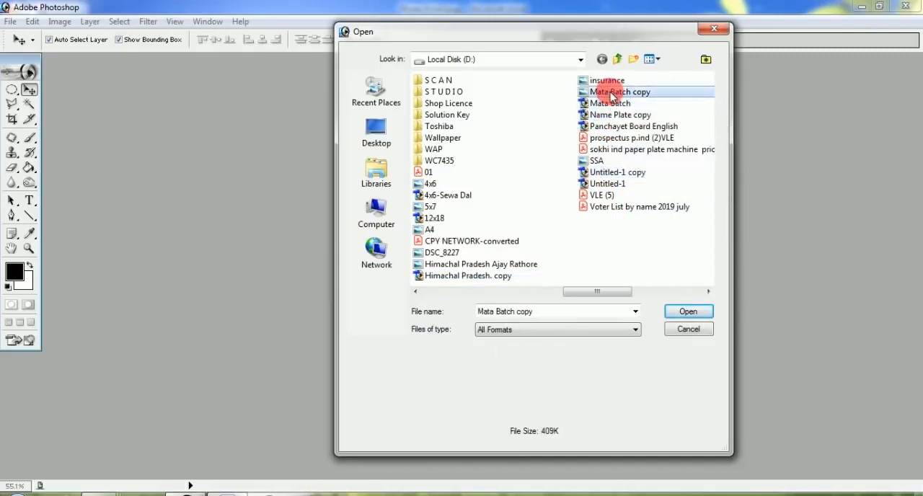
{"action": "left_click", "coordinate": [607, 80]}
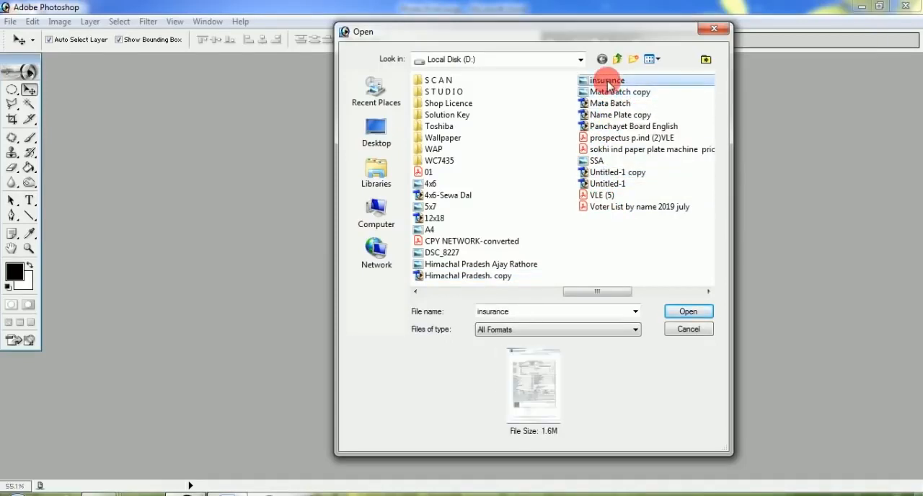
{"action": "left_click", "coordinate": [450, 194]}
{"action": "left_click", "coordinate": [433, 218]}
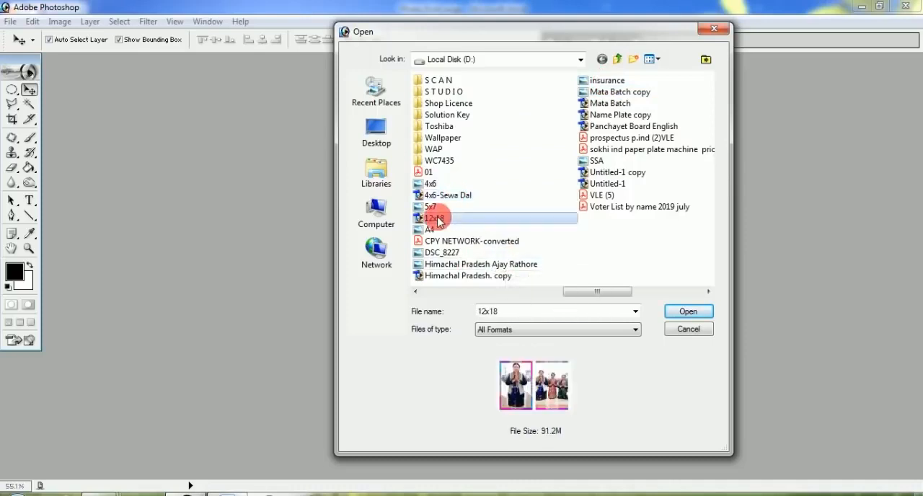
{"action": "left_click", "coordinate": [442, 274]}
{"action": "left_click", "coordinate": [443, 262]}
{"action": "left_click", "coordinate": [442, 253]}
{"action": "left_click", "coordinate": [434, 241]}
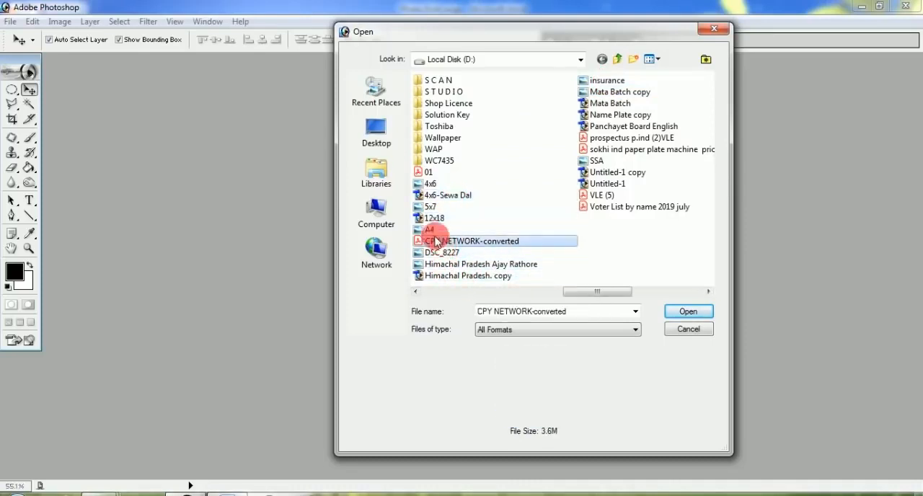
{"action": "left_click", "coordinate": [431, 229]}
{"action": "left_click", "coordinate": [689, 329]}
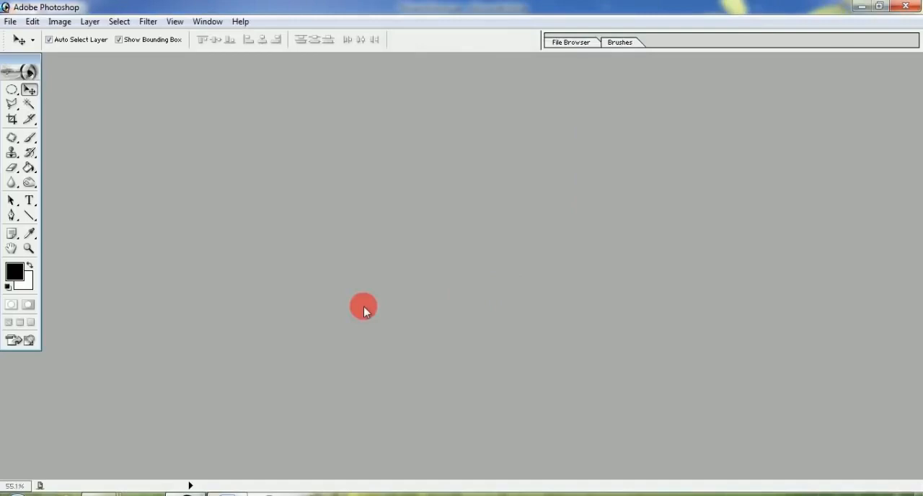
Close Photoshop and Word to return to the desktop
{"action": "left_click", "coordinate": [905, 7]}
{"action": "left_click", "coordinate": [906, 10]}
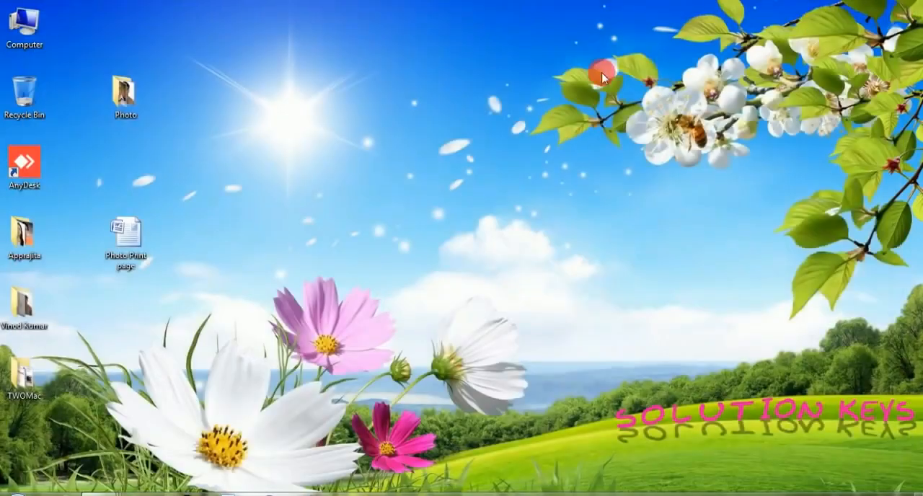
{"action": "right_click", "coordinate": [456, 171]}
{"action": "left_click", "coordinate": [492, 210]}
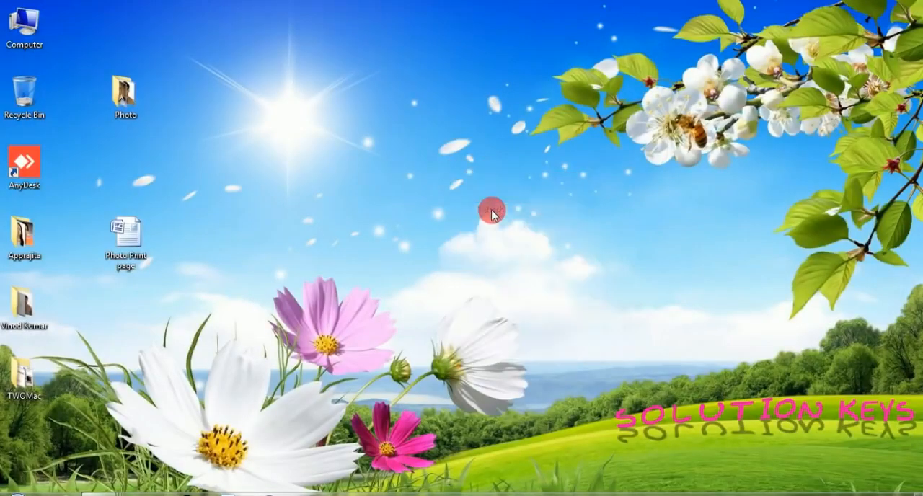